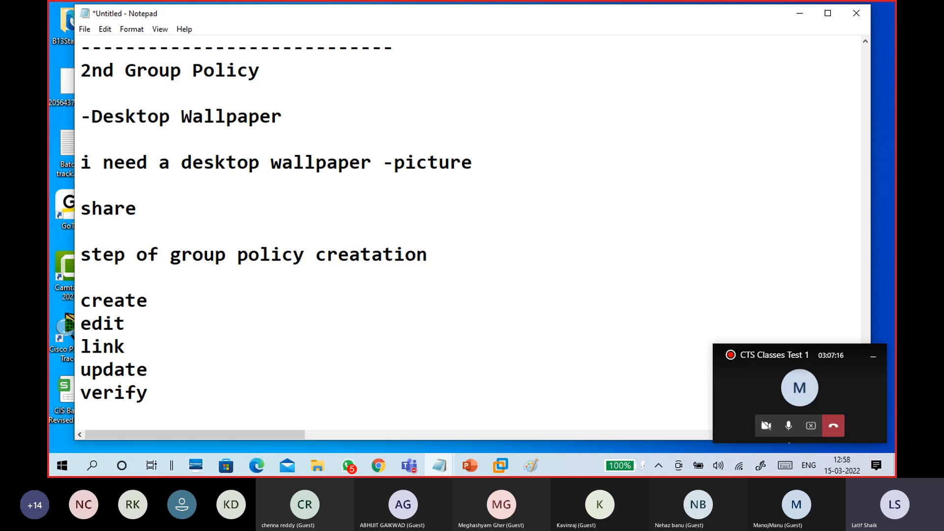
Append '-Wallpaper' to the create line in the Notepad notes
click(174, 300)
text(-Wallpaper)
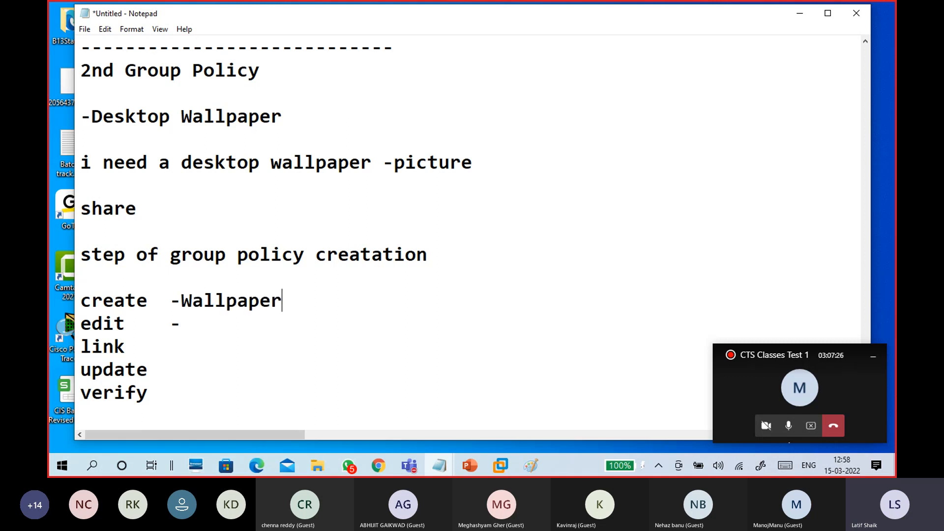
Add '-search for desktop wallpaper setting - give share location of picture' to the edit line
click(198, 324)
click(185, 323)
text(search f)
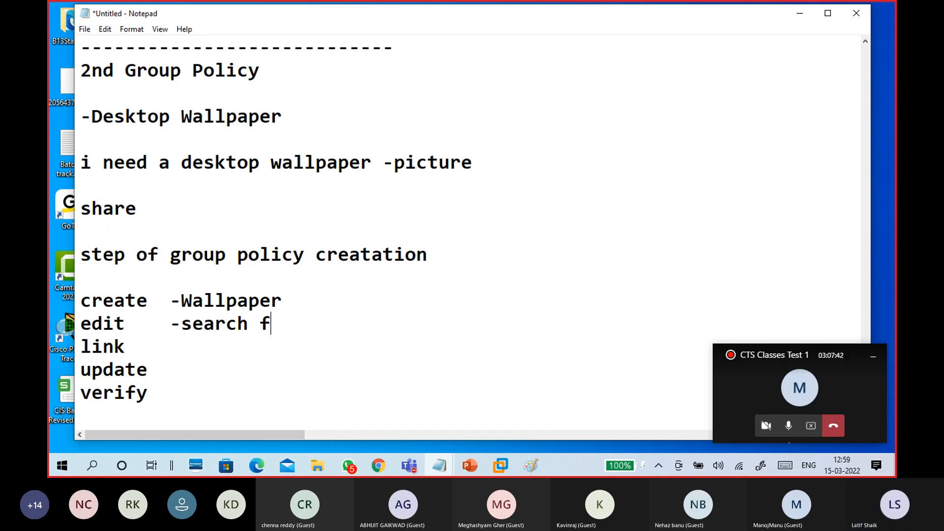
text(or desk)
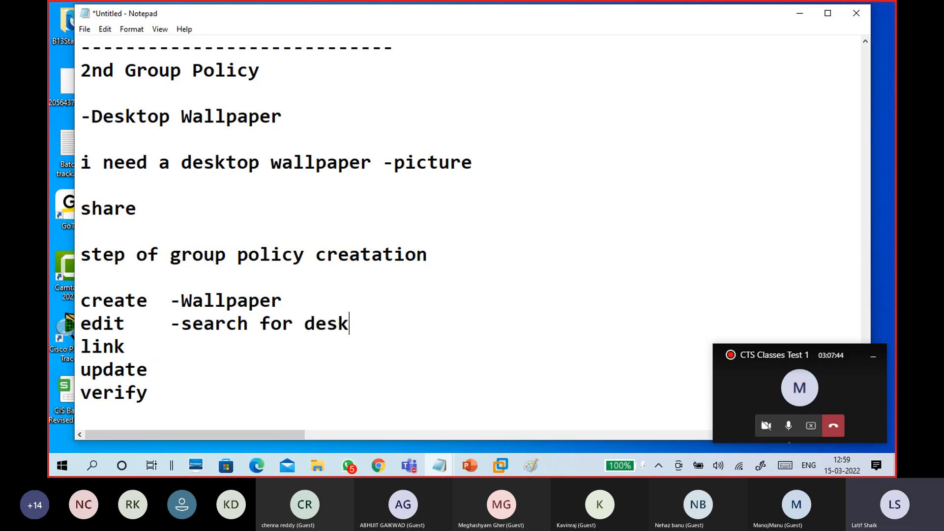
text(top wl)
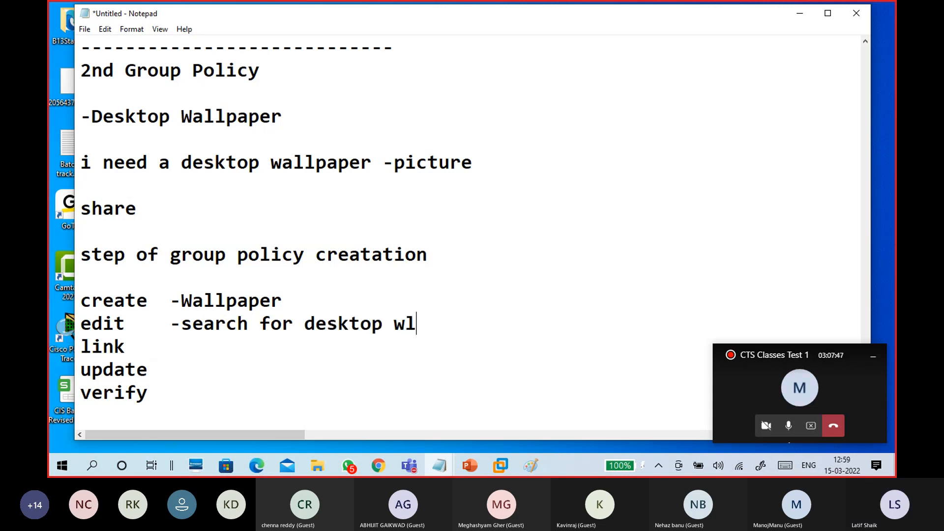
key(BackSpace)
text(allpap)
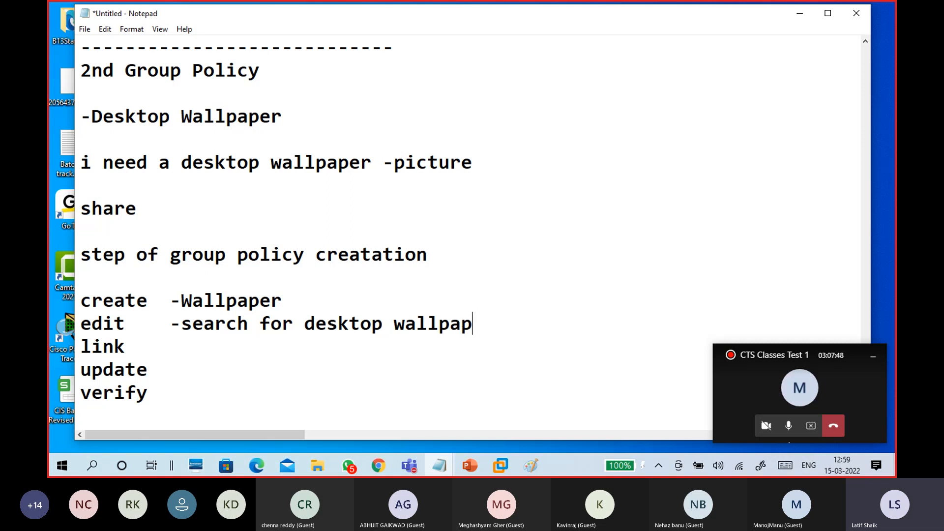
text(er setting -)
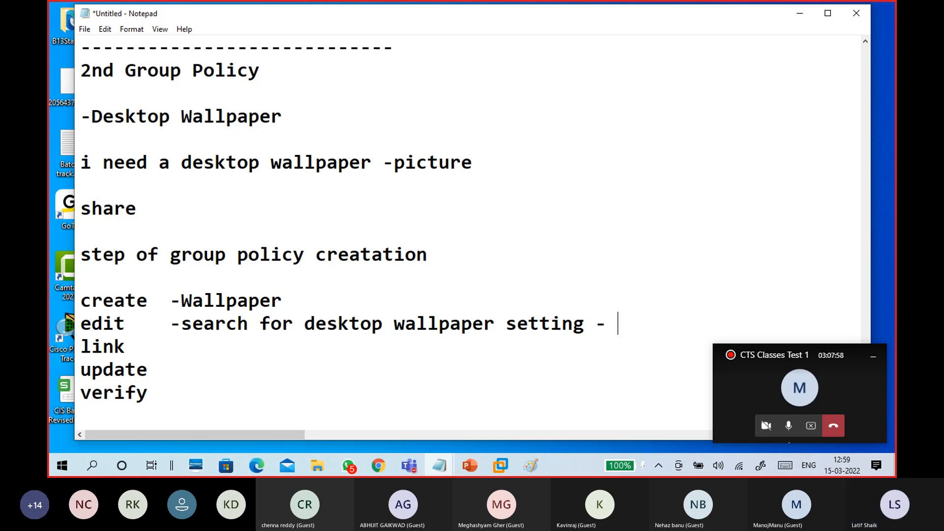
text(give )
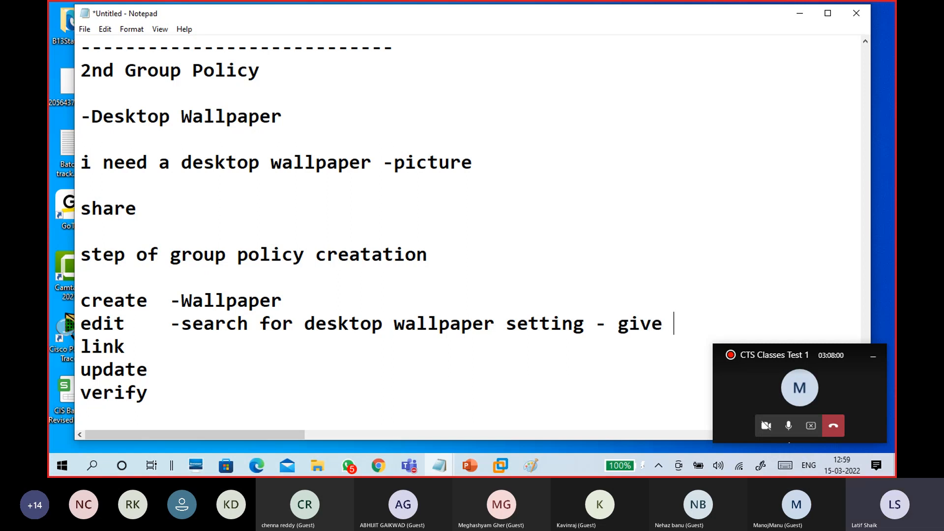
text(share)
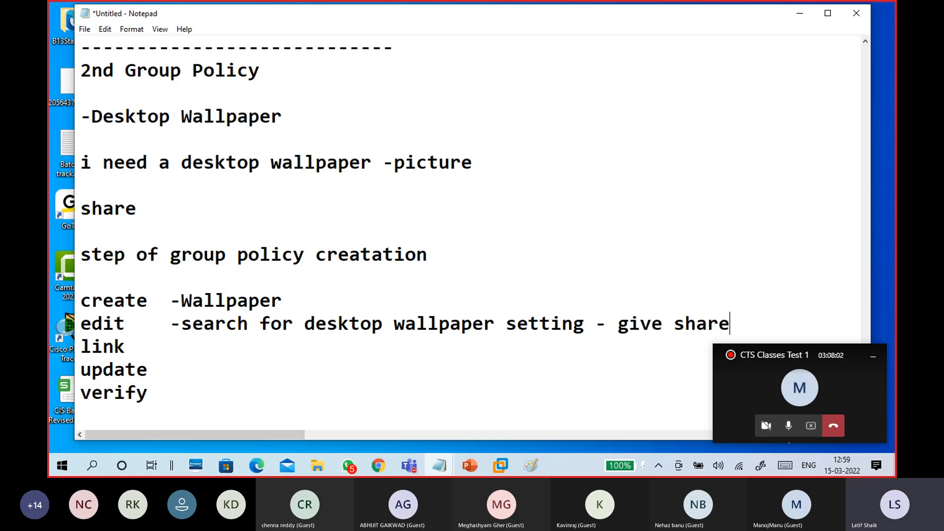
text( location )
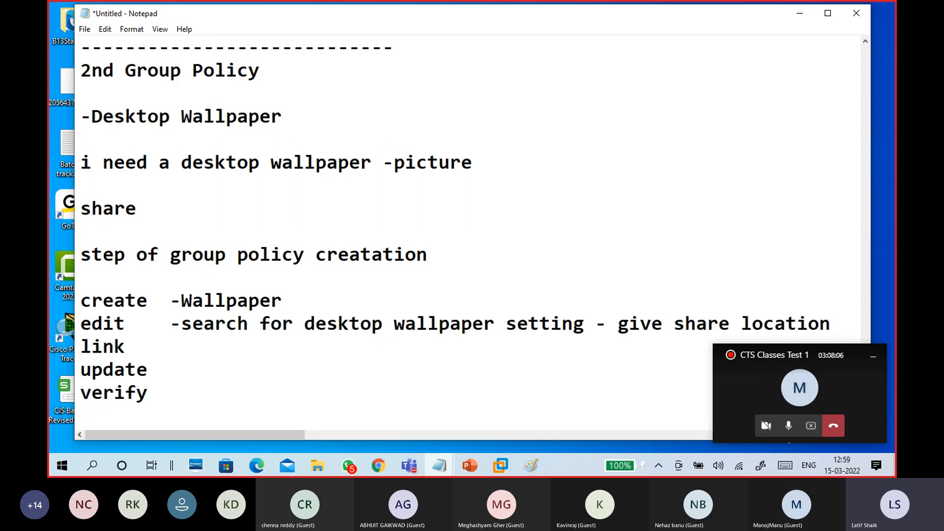
text(of picture)
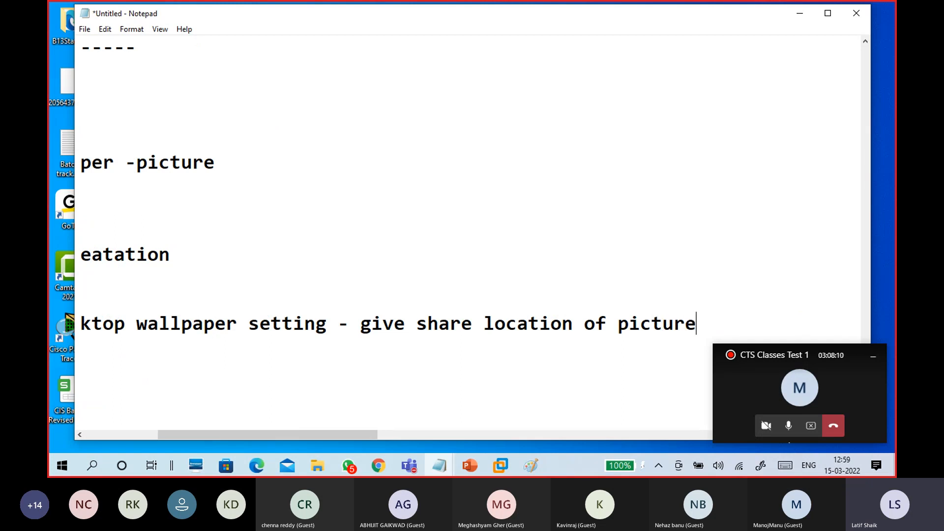
Move the caret to the empty line below verify and minimize Notepad
key(Down)
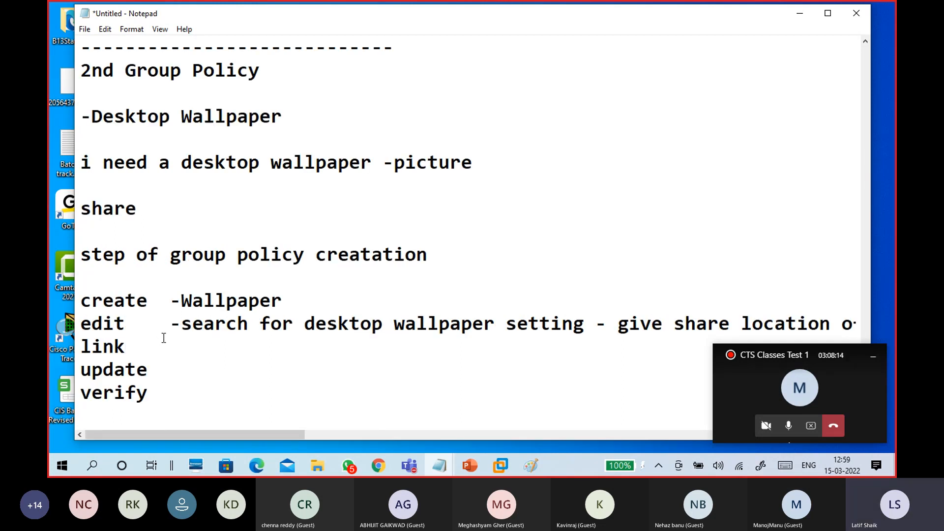
scroll(191, 345, down, 1)
click(208, 340)
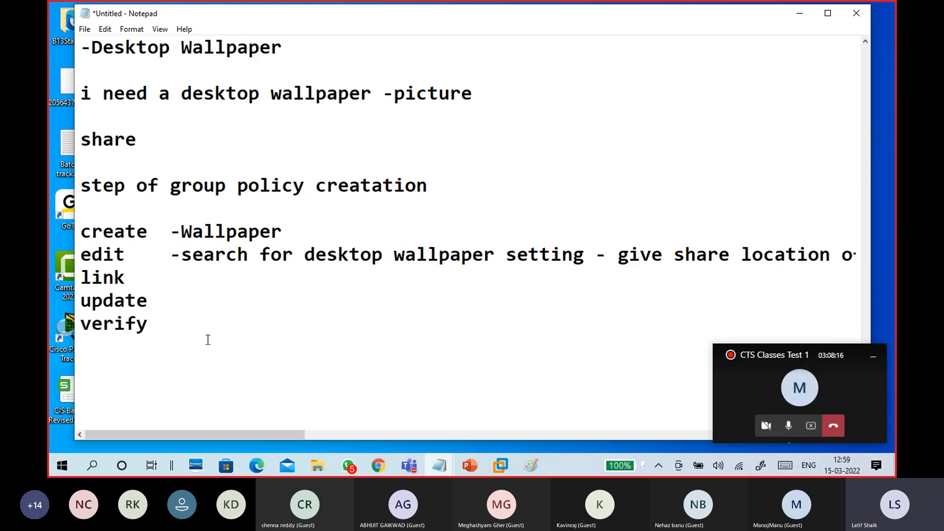
scroll(209, 340, up, 1)
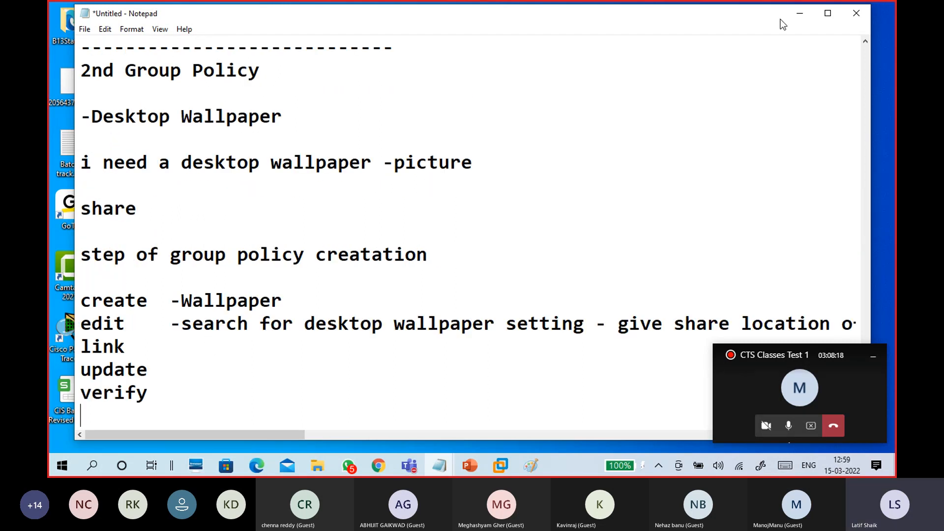
click(795, 13)
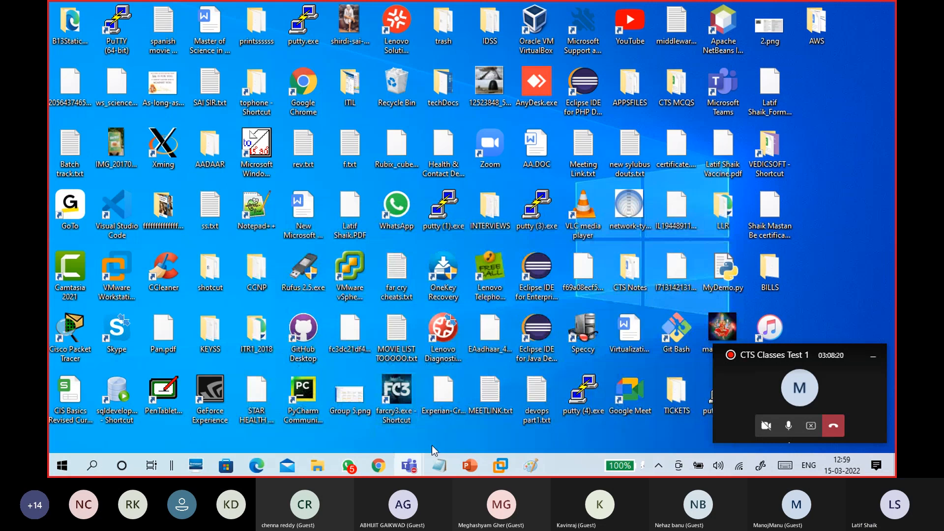
Sign in to the CTS15-WINS1 virtual machine with the administrator password
mouse_move(500, 465)
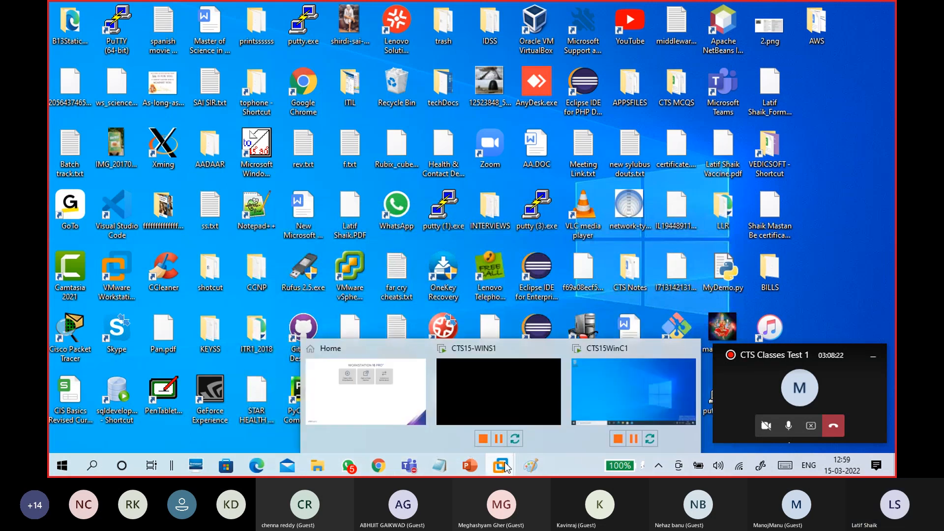
click(505, 394)
click(385, 207)
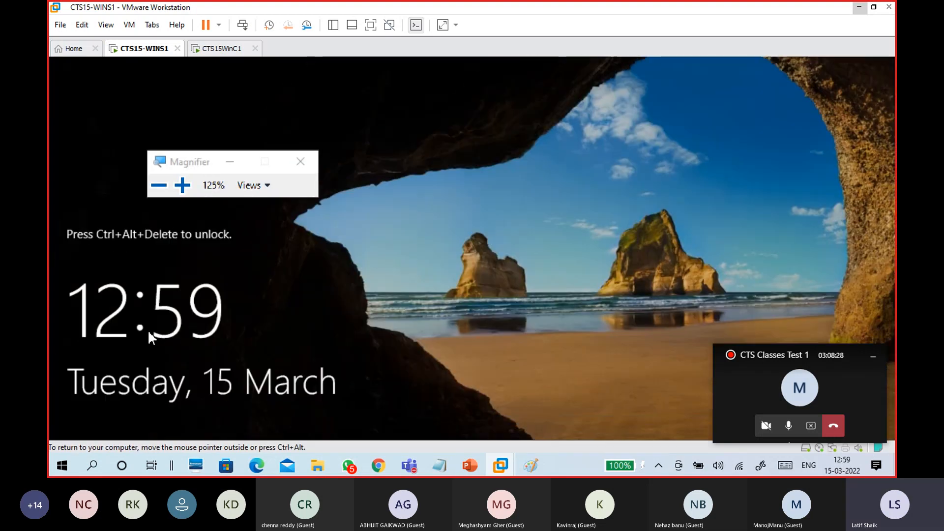
key(ctrl+alt+Insert)
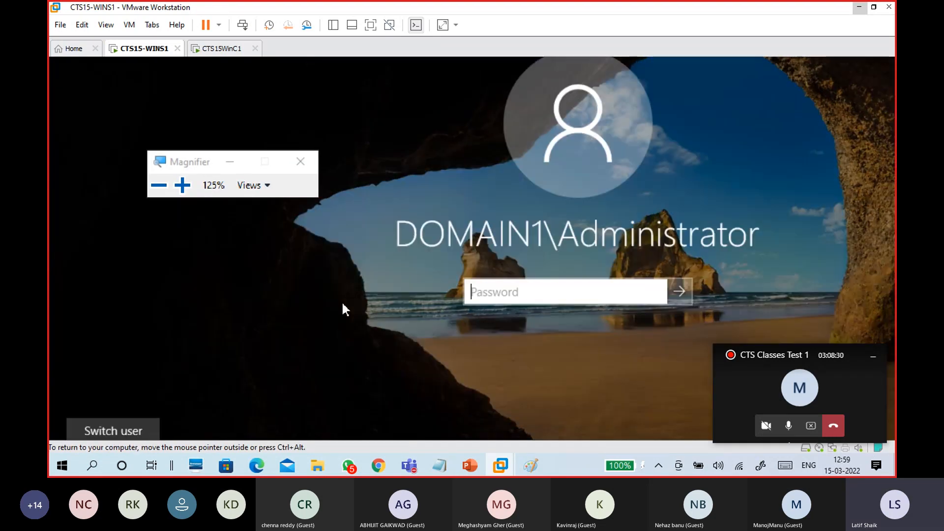
text(•••••••••)
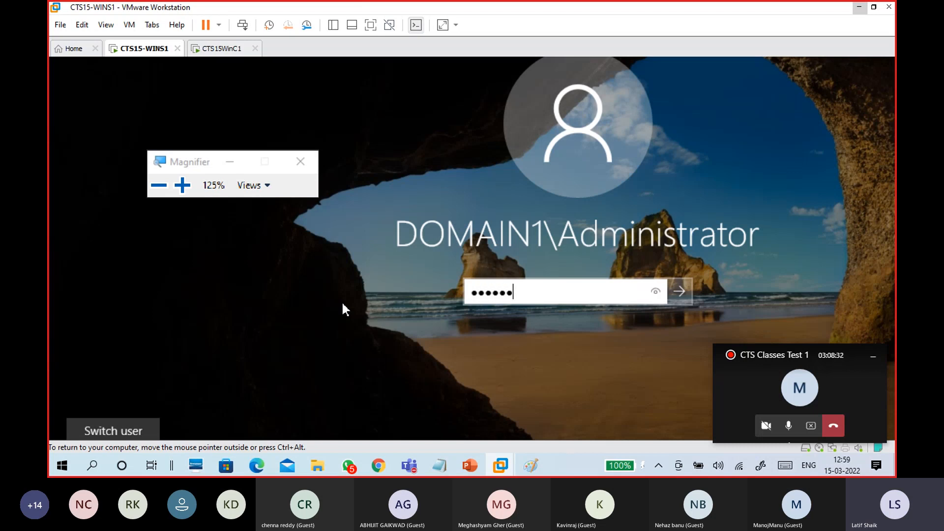
key(Return)
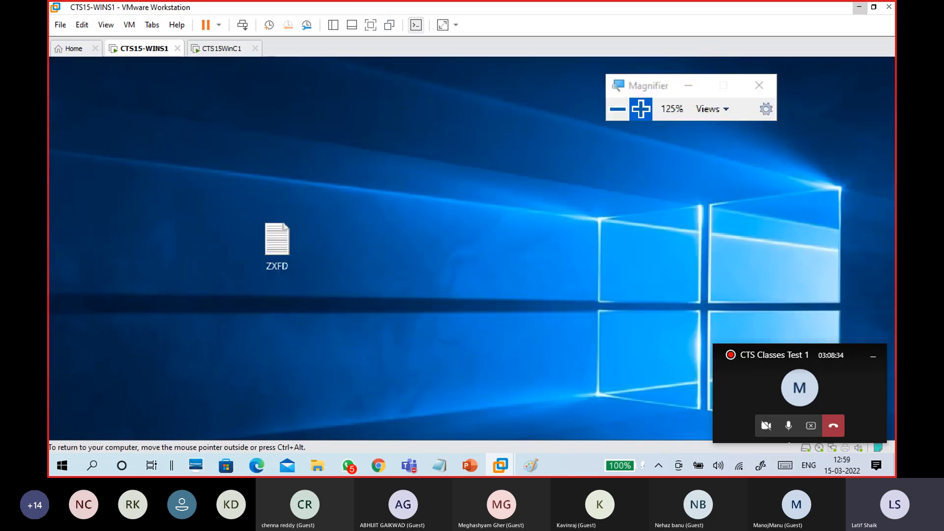
Set Magnifier to 100%, release input to the host, and bring up the Batch 15 2022 folder
click(616, 109)
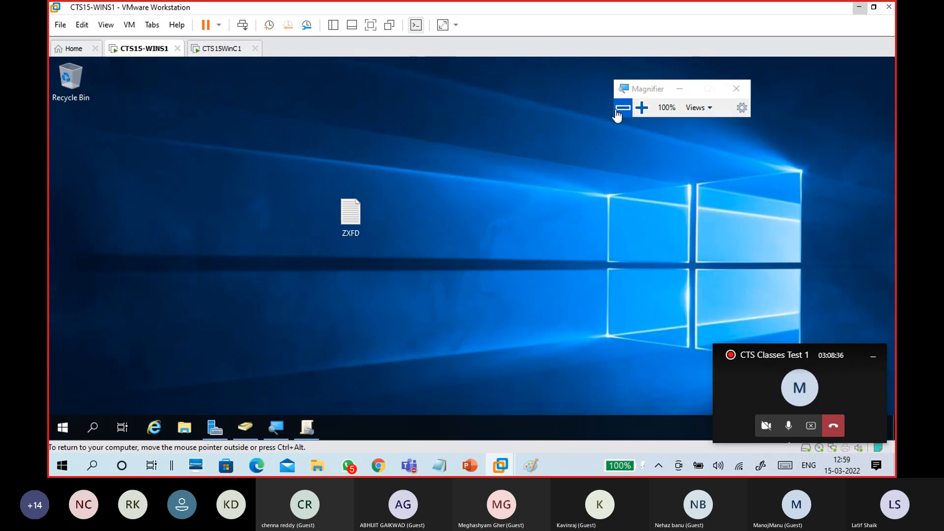
drag(638, 93, 792, 106)
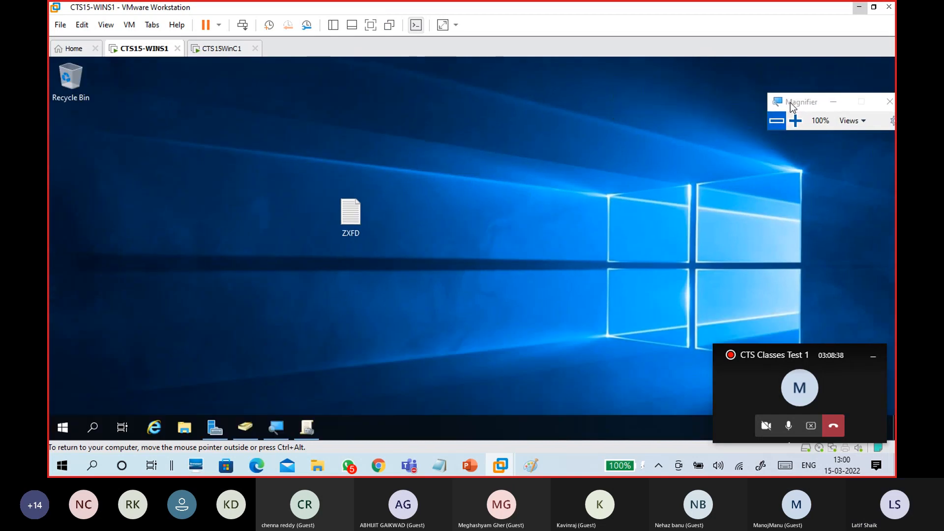
key(ctrl+alt)
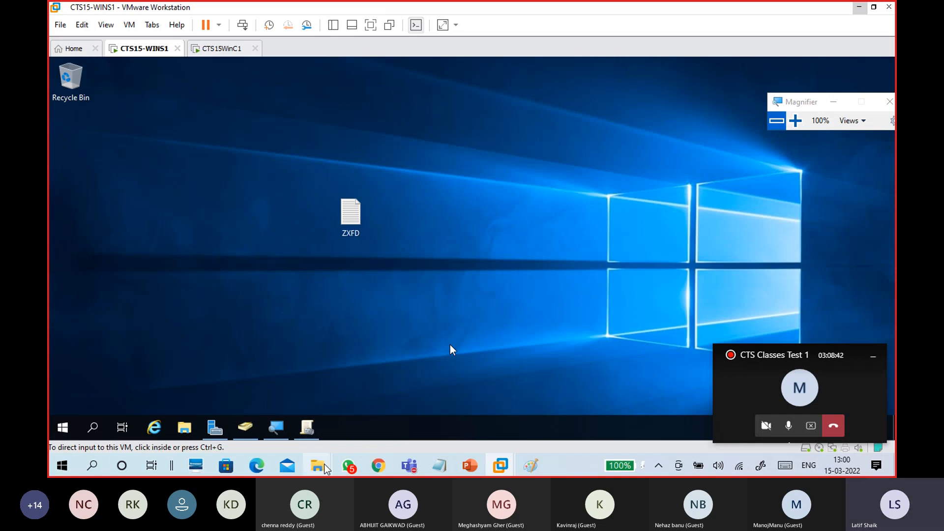
mouse_move(324, 466)
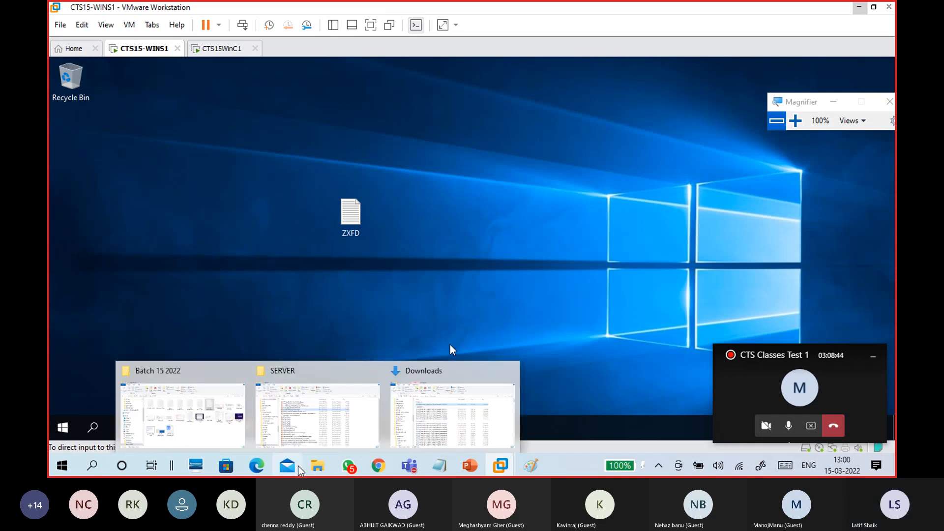
click(182, 408)
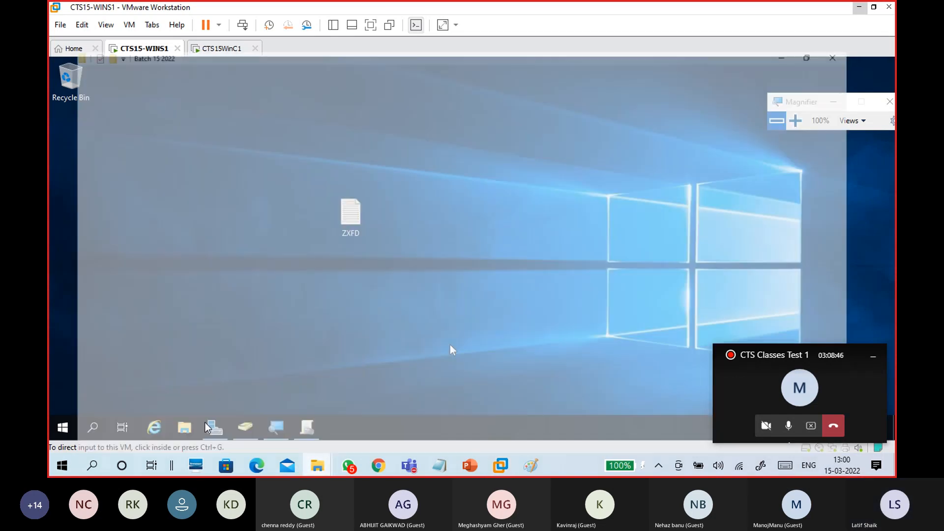
click(570, 346)
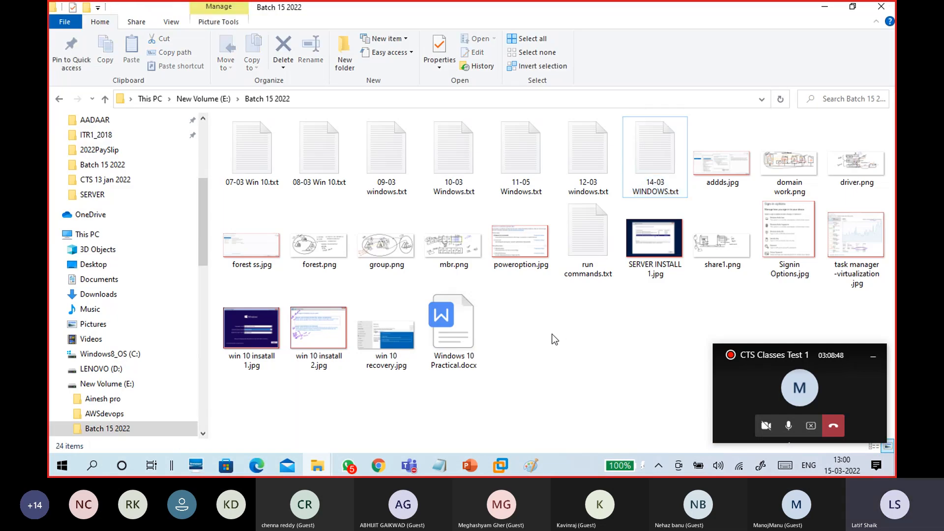
Preview forest.png, then select domain work.png and drag it toward the server desktop
double_click(309, 243)
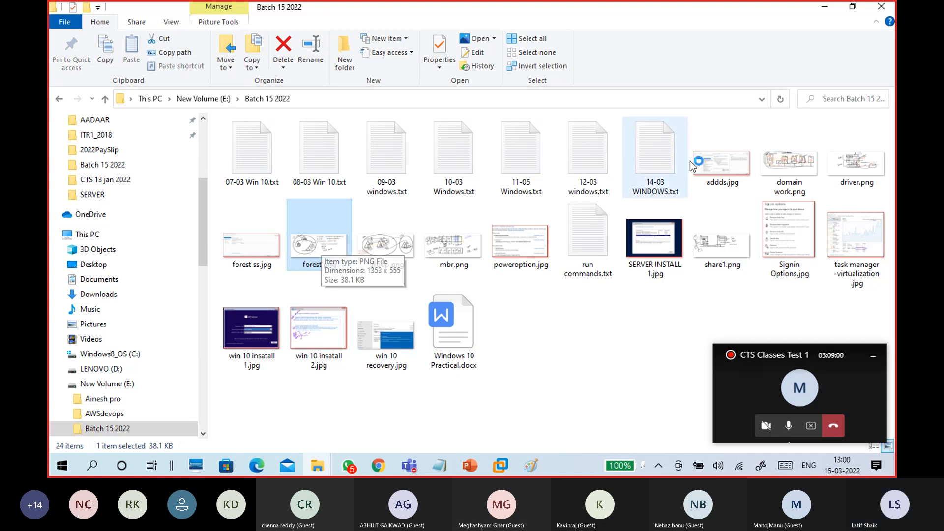
click(789, 167)
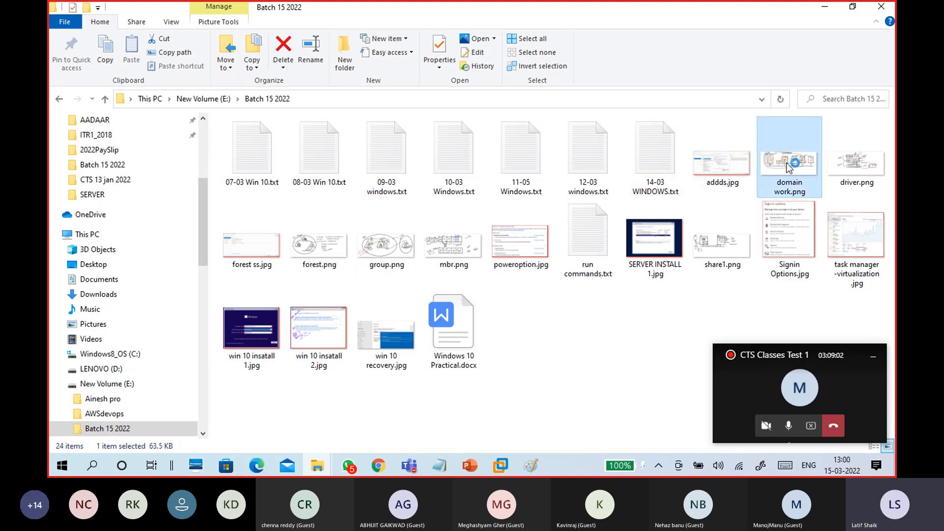
drag(790, 158, 286, 198)
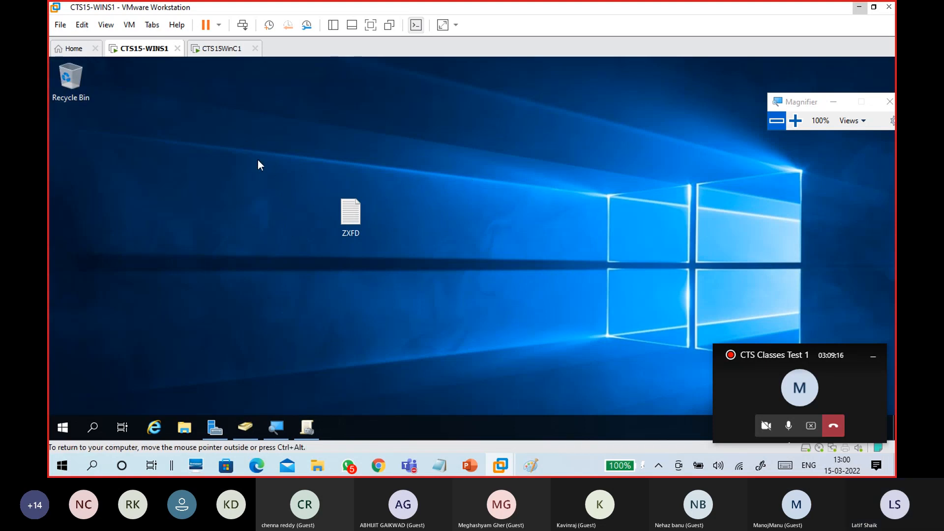
Refresh the server desktop and drag domain work.png from Batch 15 2022 onto it again
right_click(236, 150)
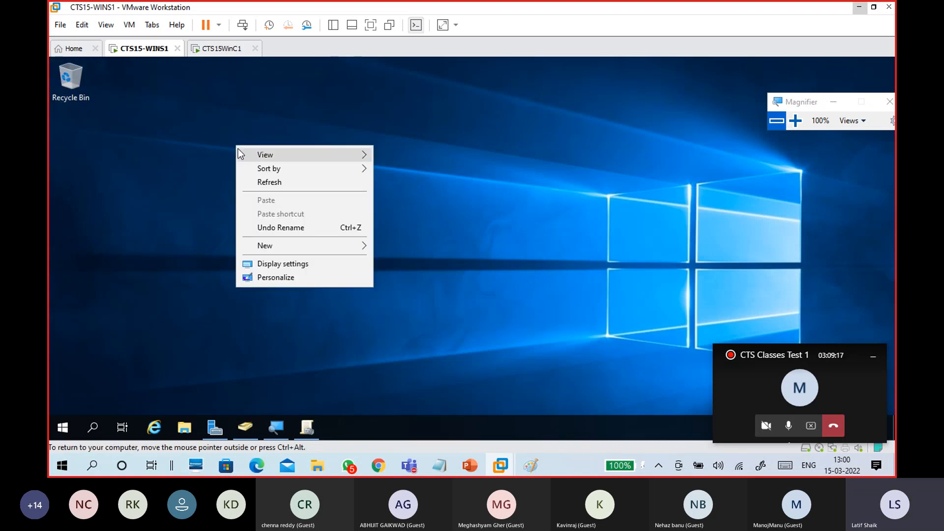
click(267, 189)
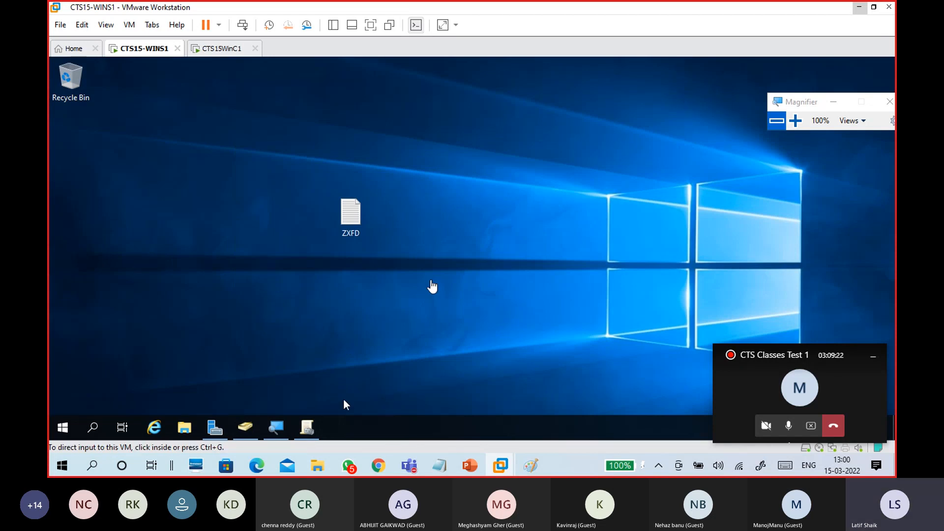
mouse_move(333, 454)
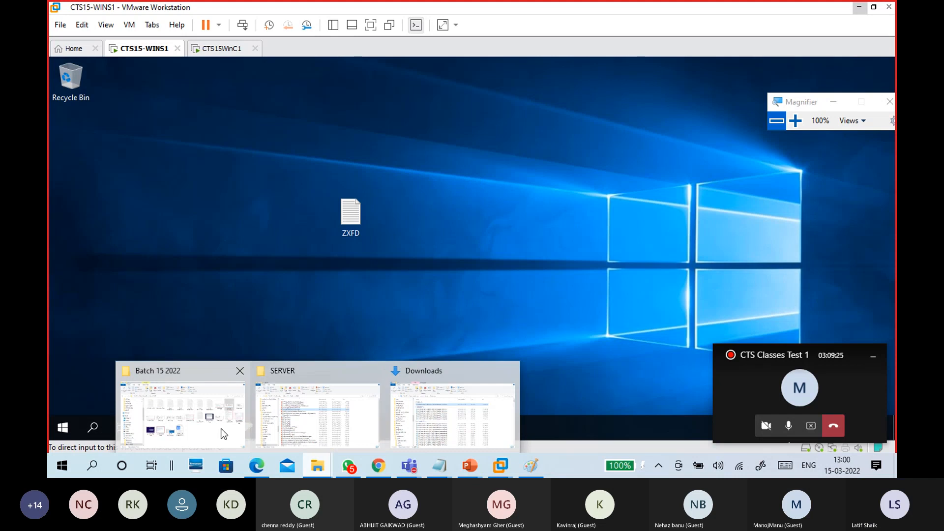
click(224, 433)
drag(778, 168, 237, 202)
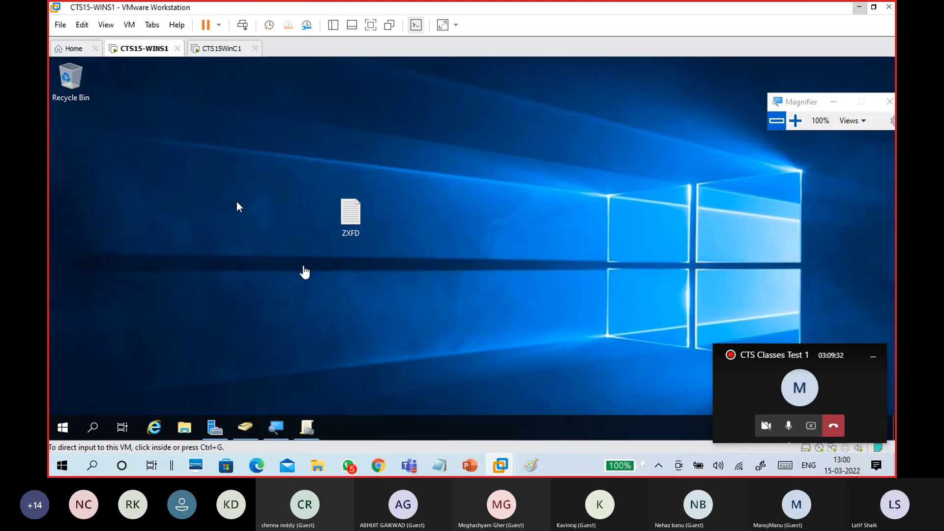
Open the domain work image on the server desktop for editing
click(565, 239)
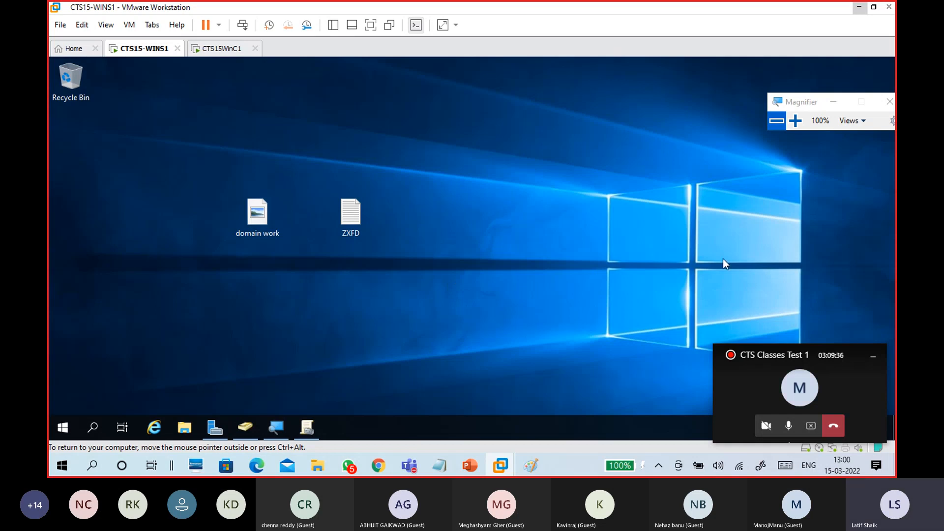
click(880, 359)
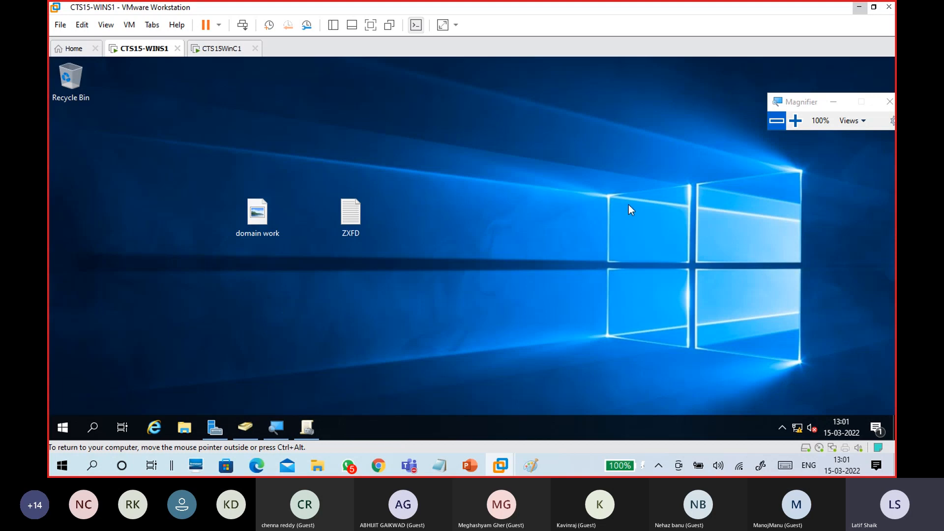
click(240, 217)
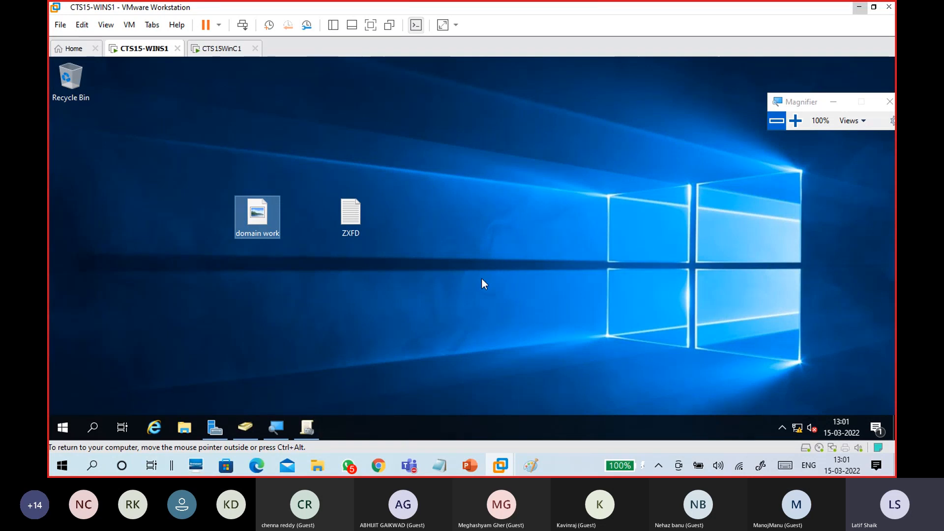
right_click(267, 210)
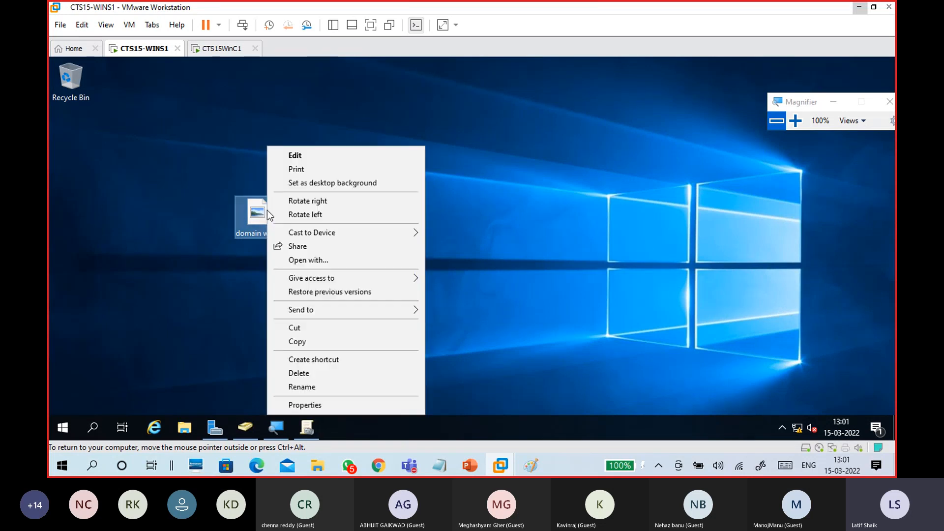
click(286, 155)
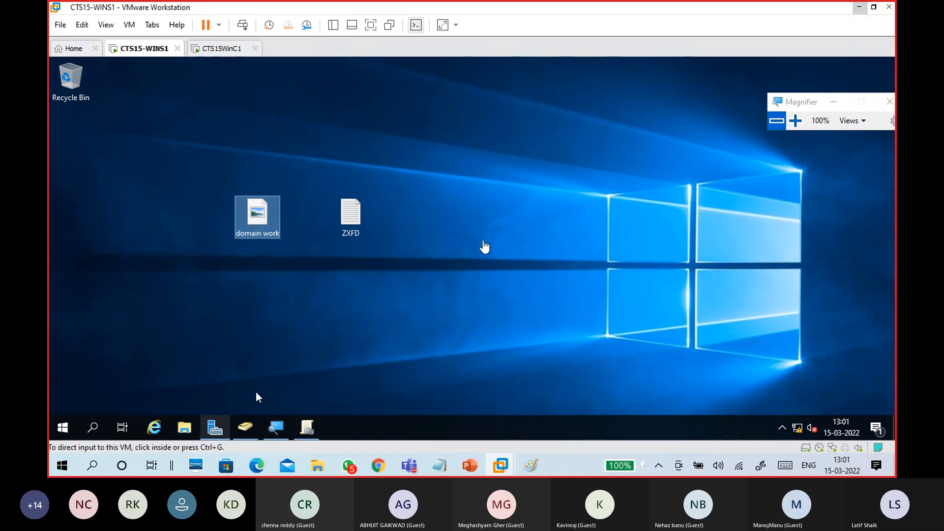
Maximize the domain work diagram in Paint, select all, scroll through it, and close Paint
click(485, 242)
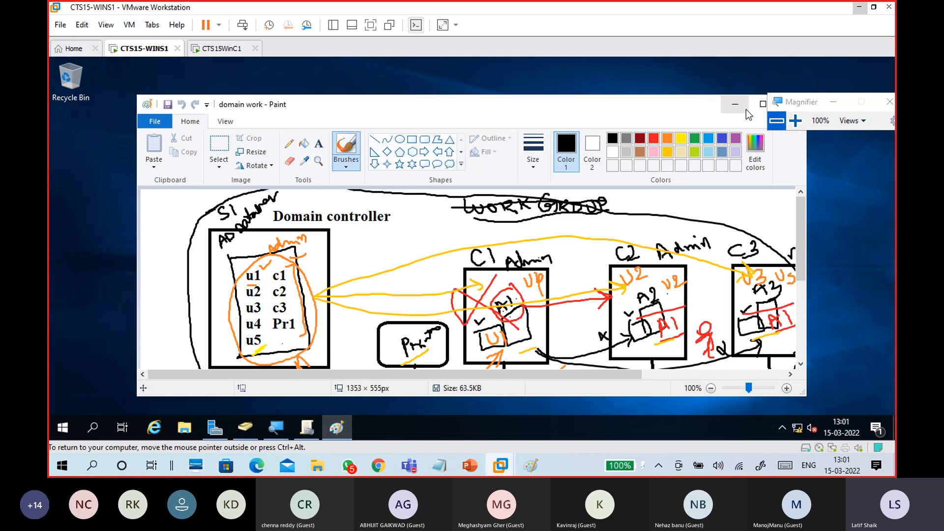
click(762, 104)
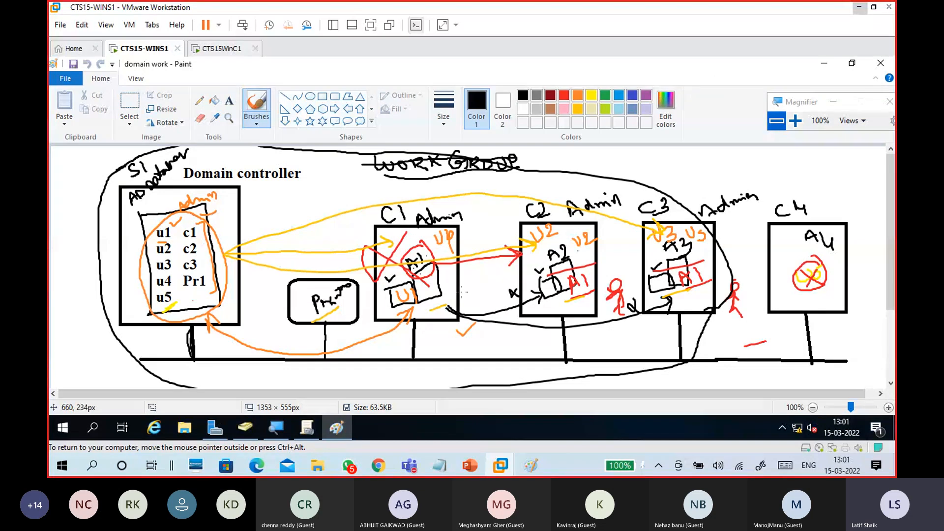
key(ctrl+a)
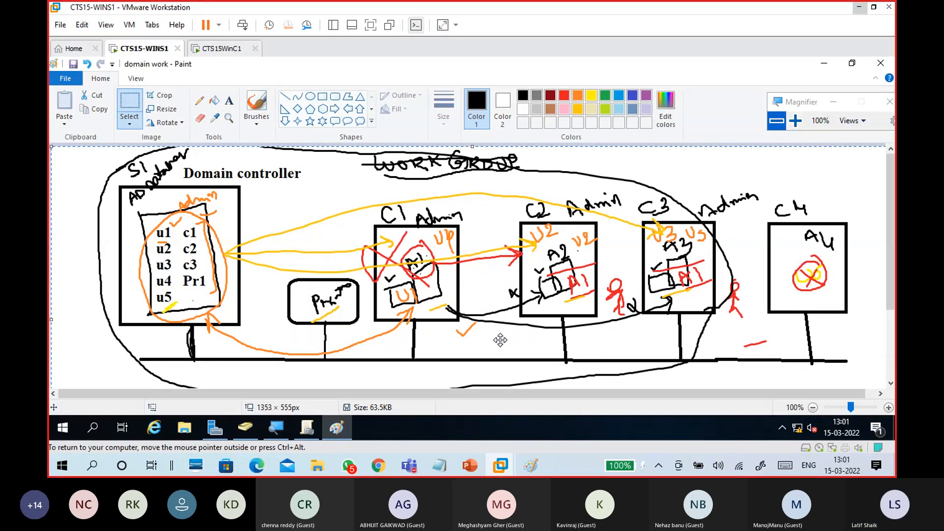
mouse_move(304, 424)
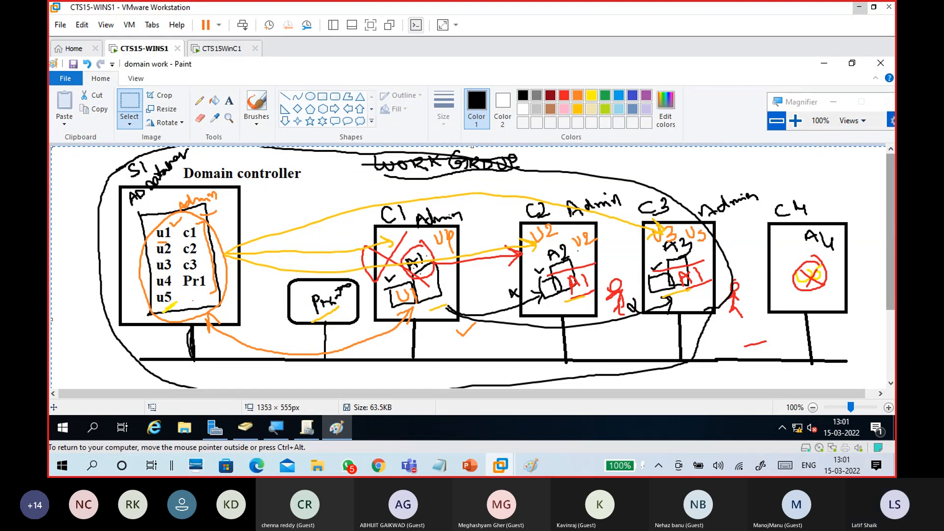
scroll(886, 239, down, 3)
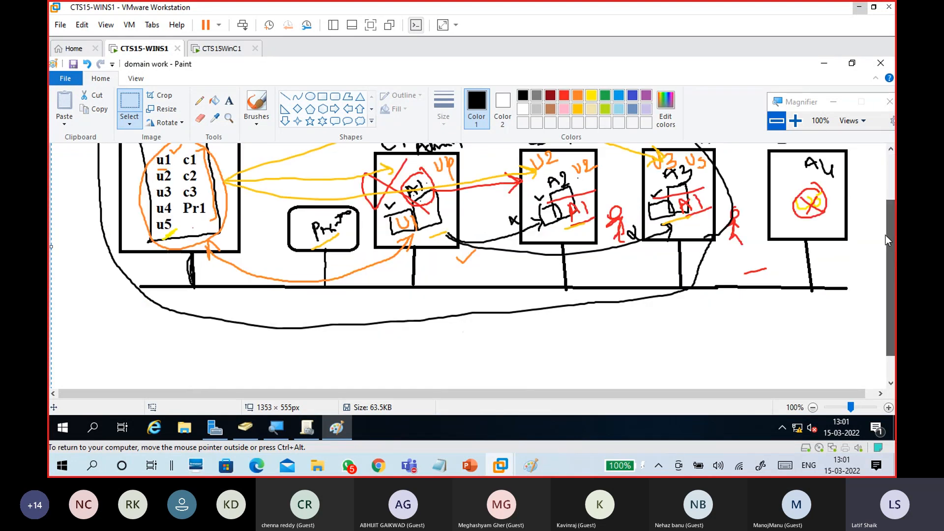
scroll(887, 235, down, 2)
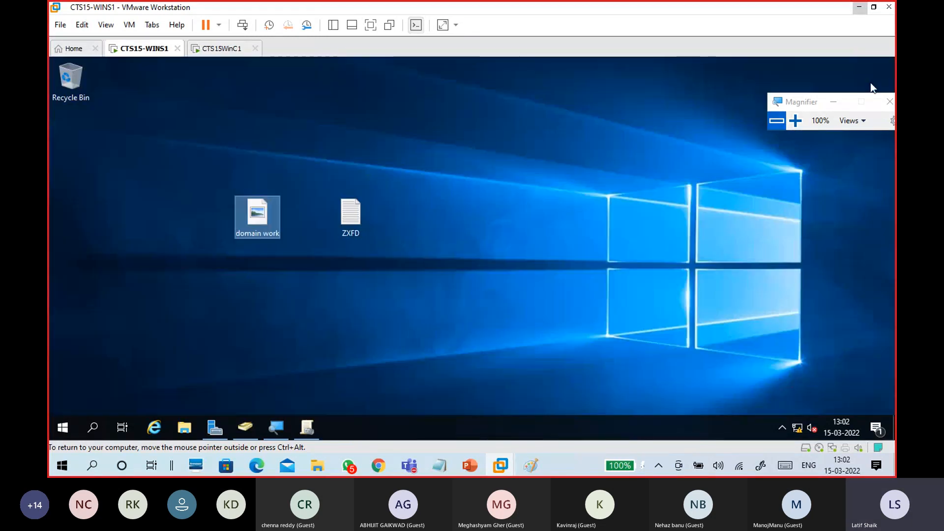
click(881, 63)
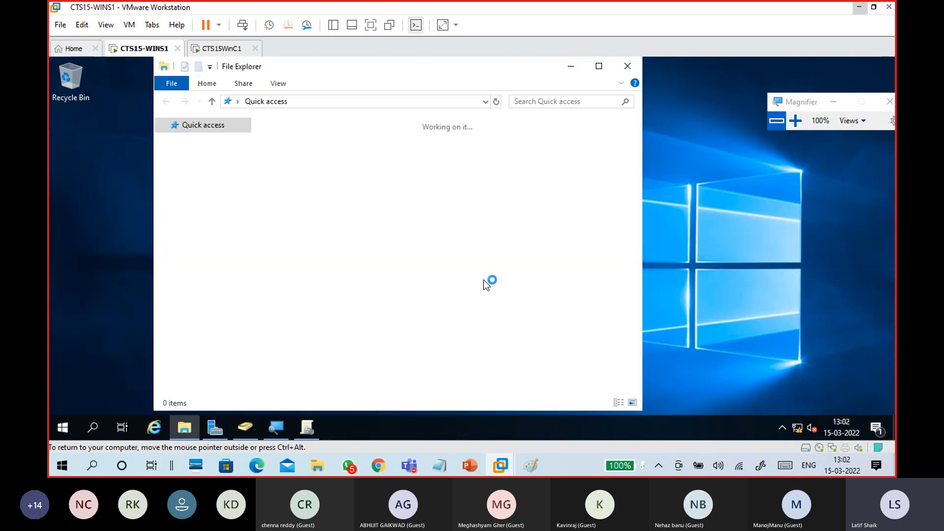
Create a folder named Wallpapers at the root of Local Disk (C:) and open it
click(599, 68)
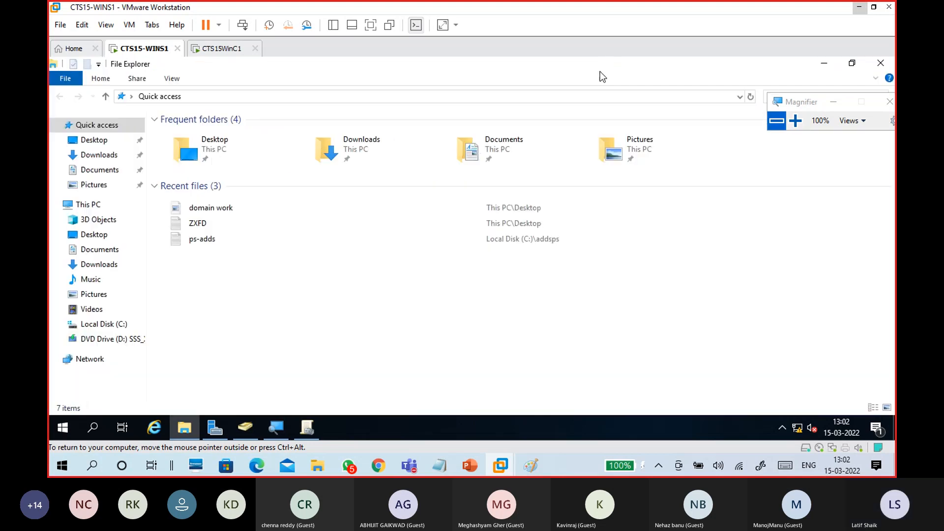
click(110, 326)
click(310, 258)
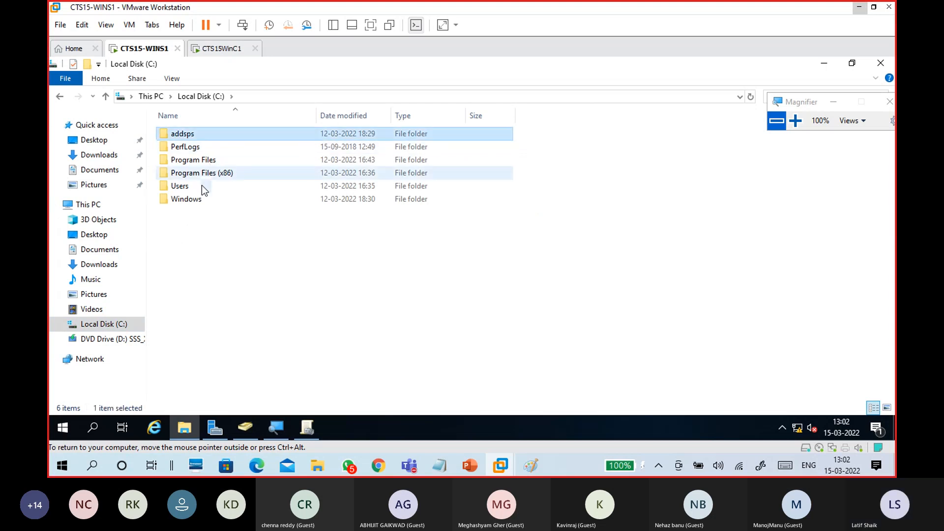
click(211, 244)
right_click(211, 247)
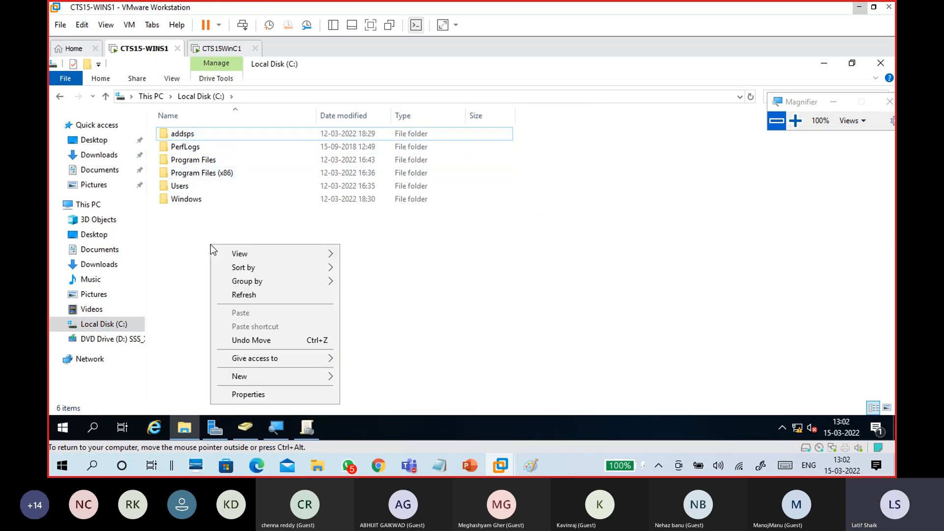
mouse_move(278, 373)
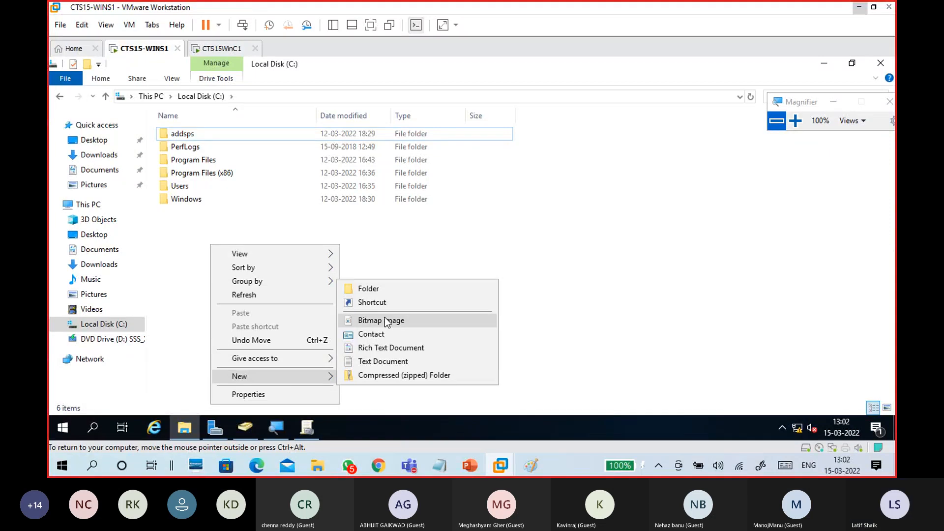
click(373, 290)
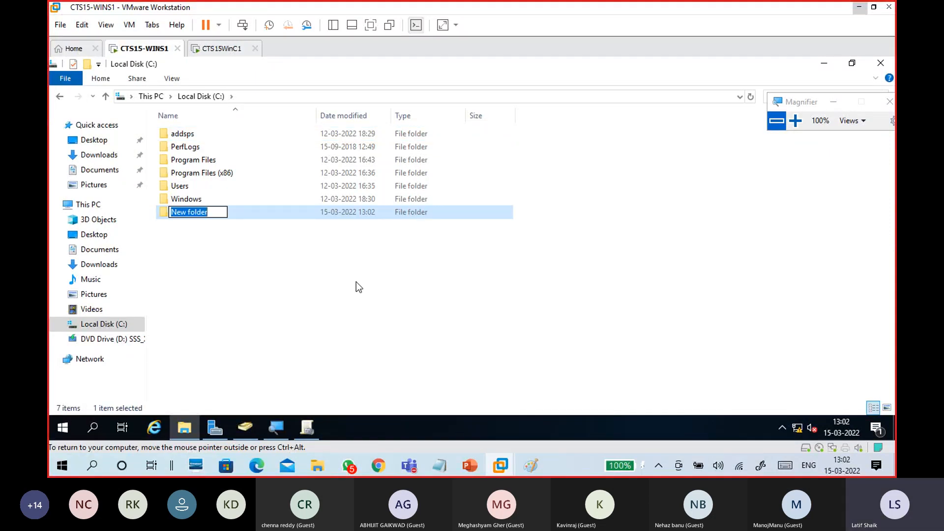
text(Wallpaper)
text(s)
click(361, 298)
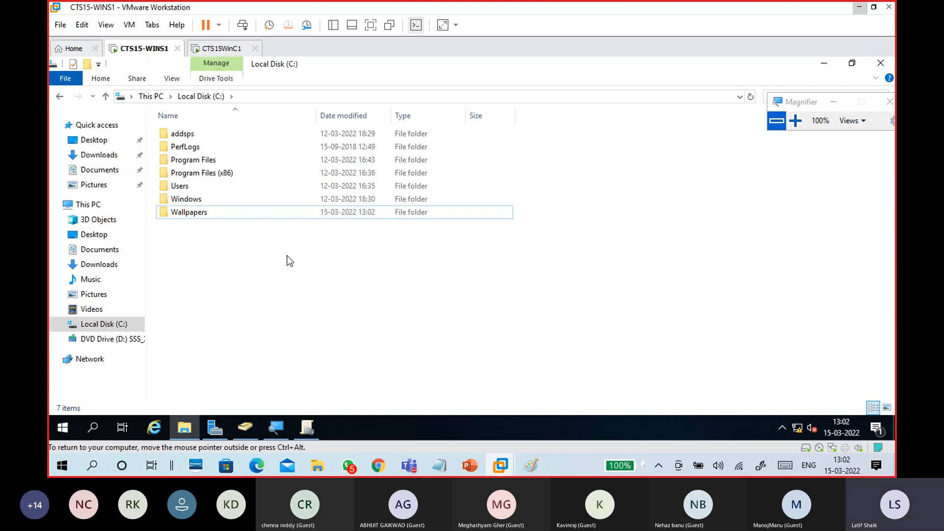
double_click(254, 217)
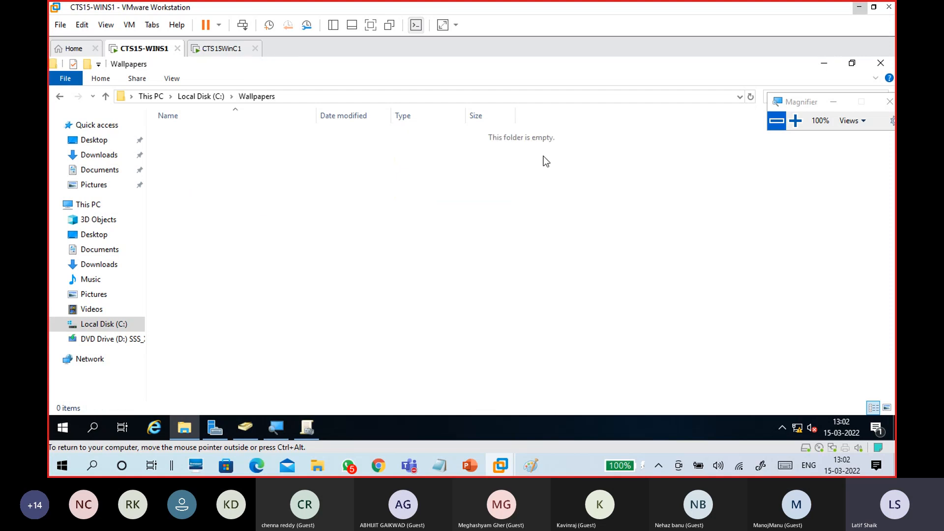
Paste the domain work image into Wallpapers and turn on file name extensions
click(824, 63)
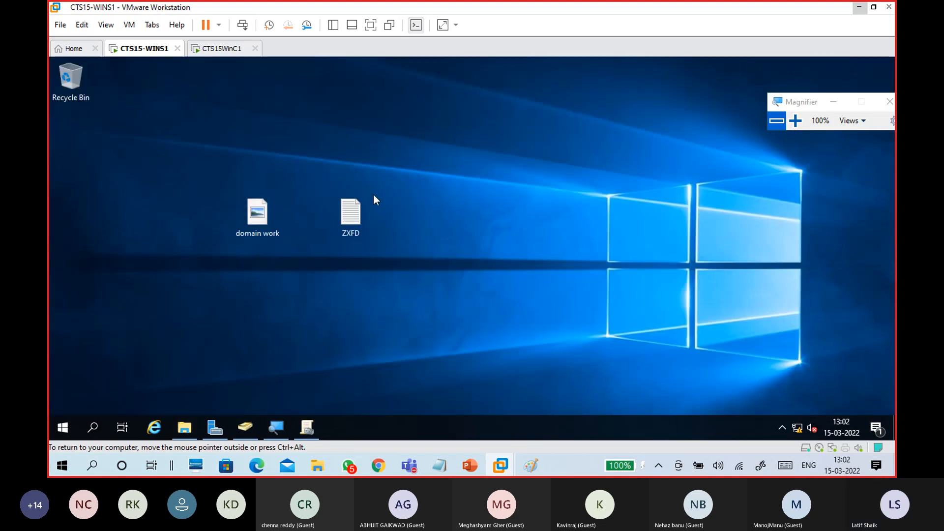
click(266, 214)
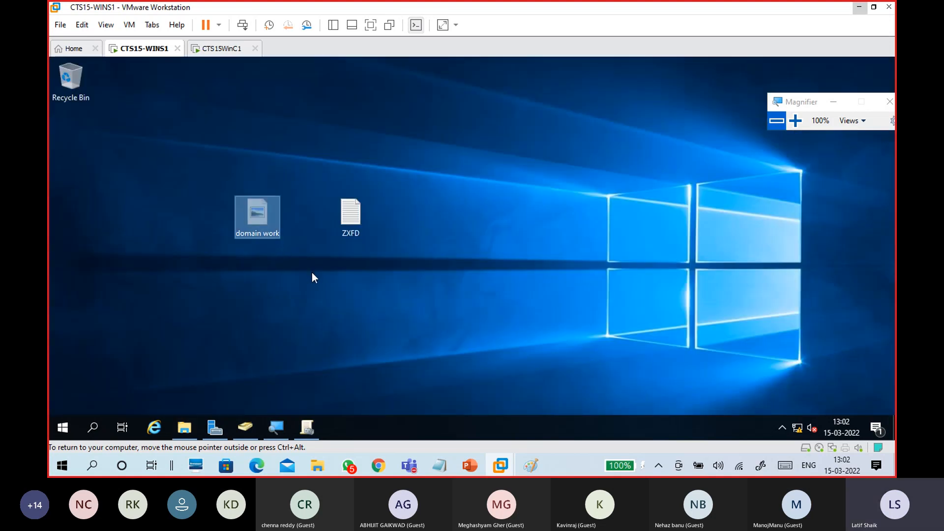
click(185, 428)
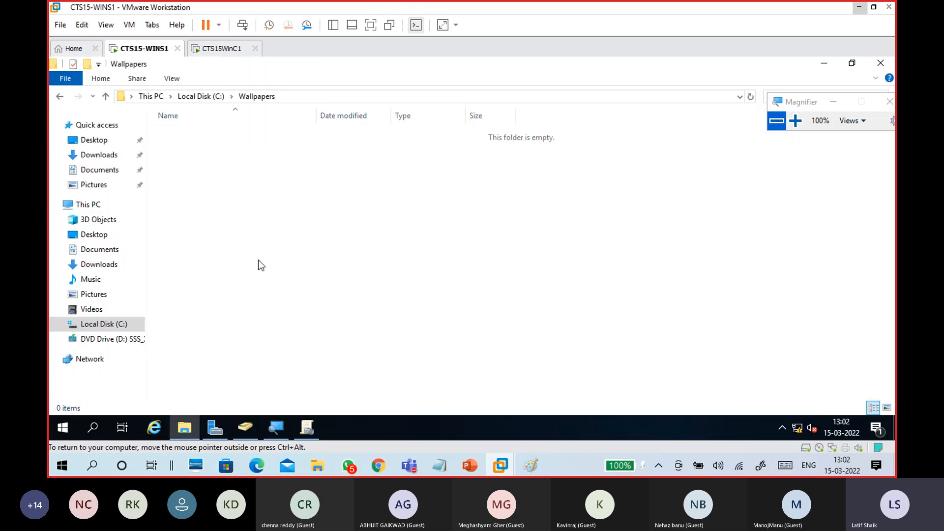
key(ctrl+v)
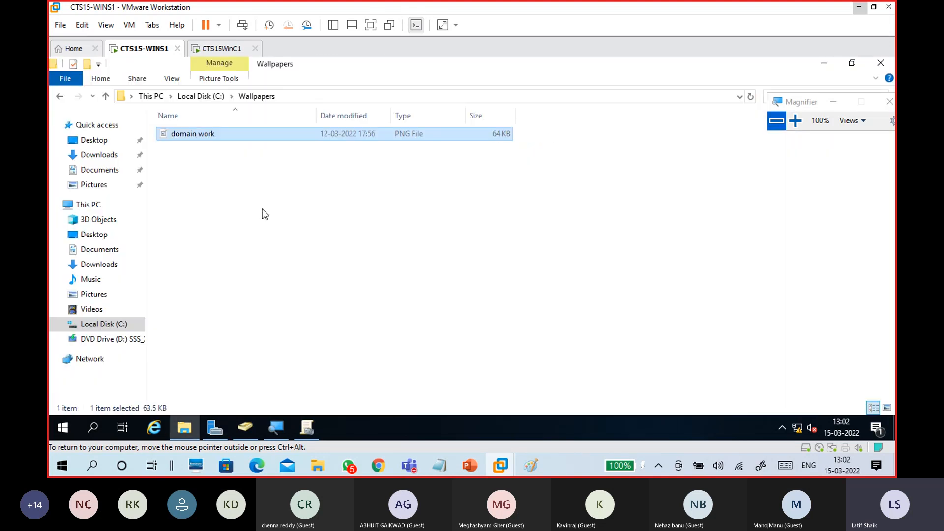
click(264, 201)
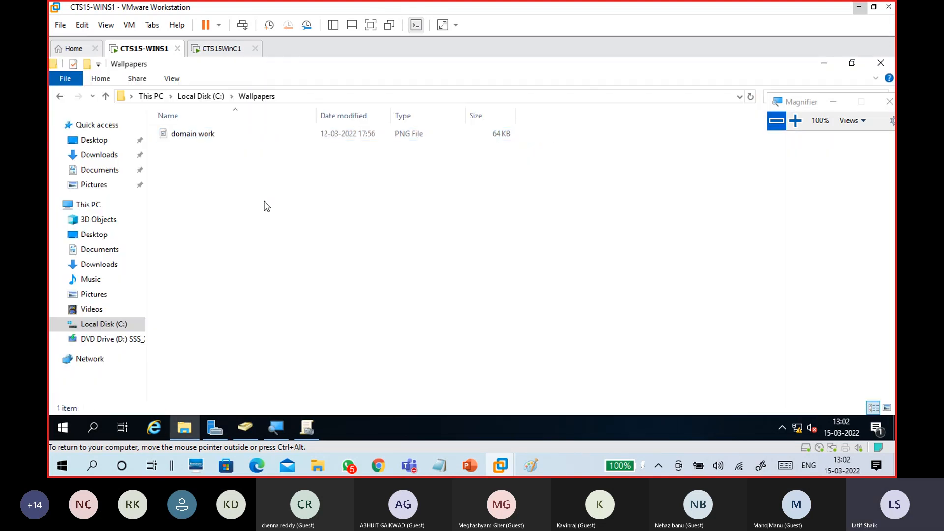
click(171, 80)
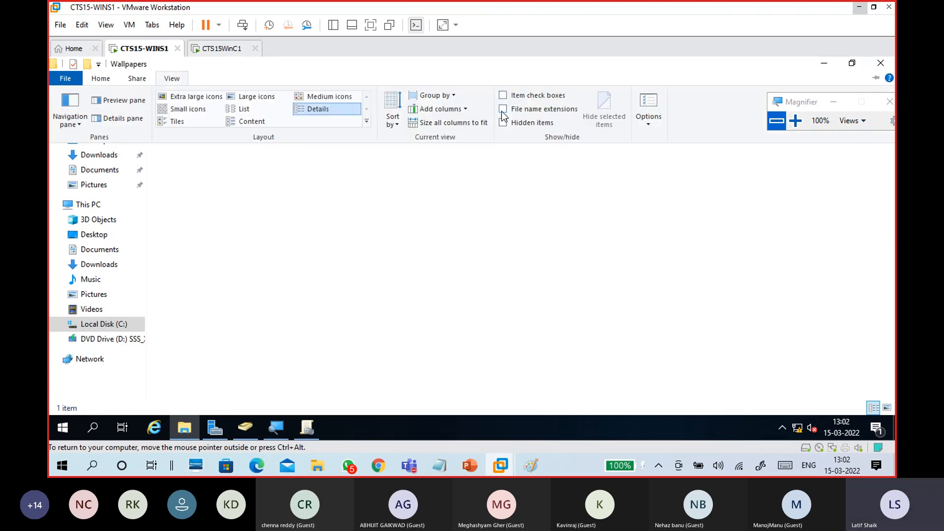
click(556, 108)
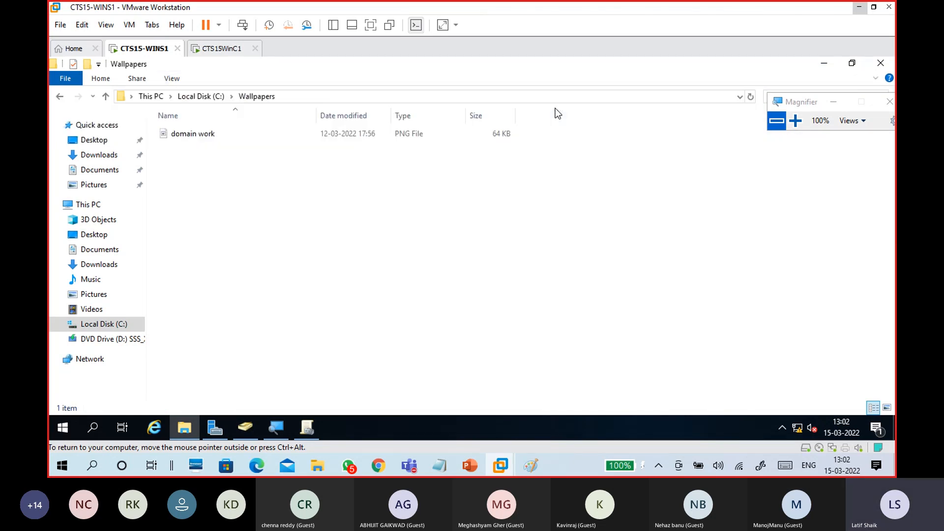
click(796, 123)
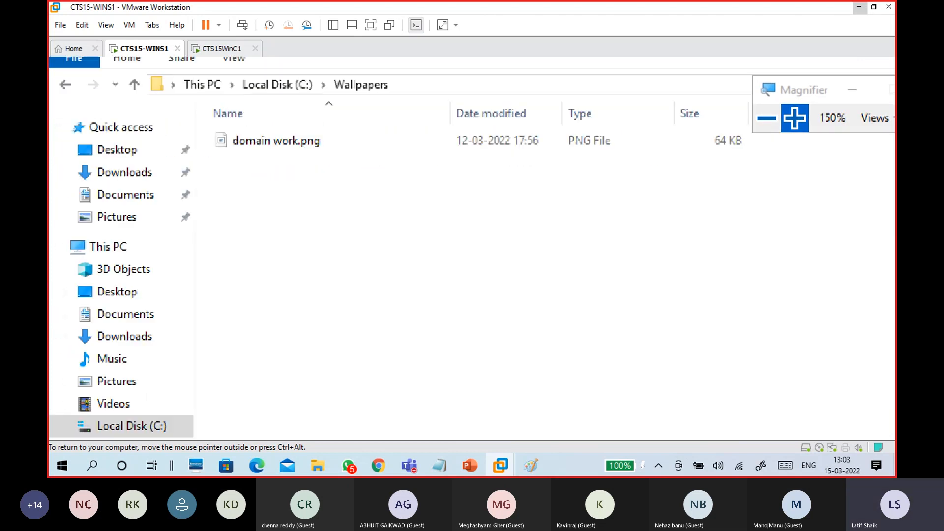
Rename domain work.png to domain.png, then go back up to Local Disk (C:)
right_click(256, 148)
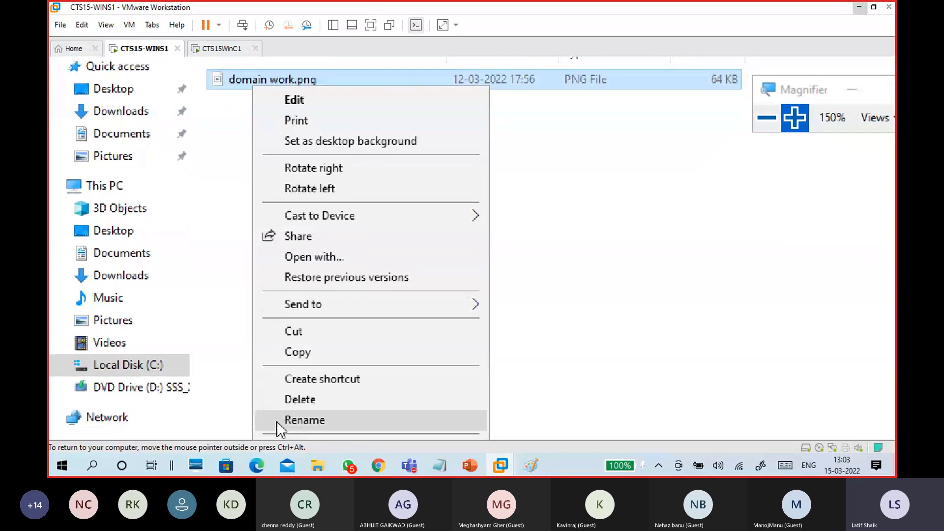
click(276, 421)
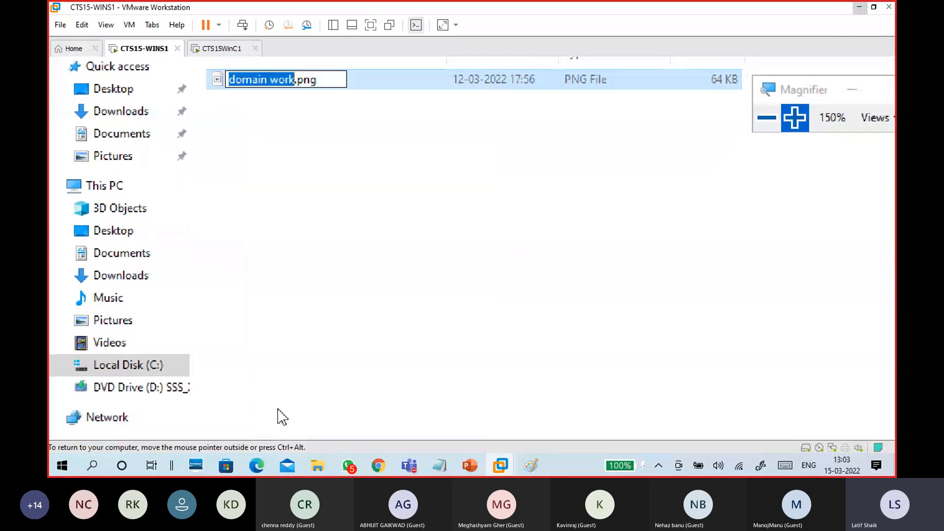
click(274, 79)
key(BackSpace)
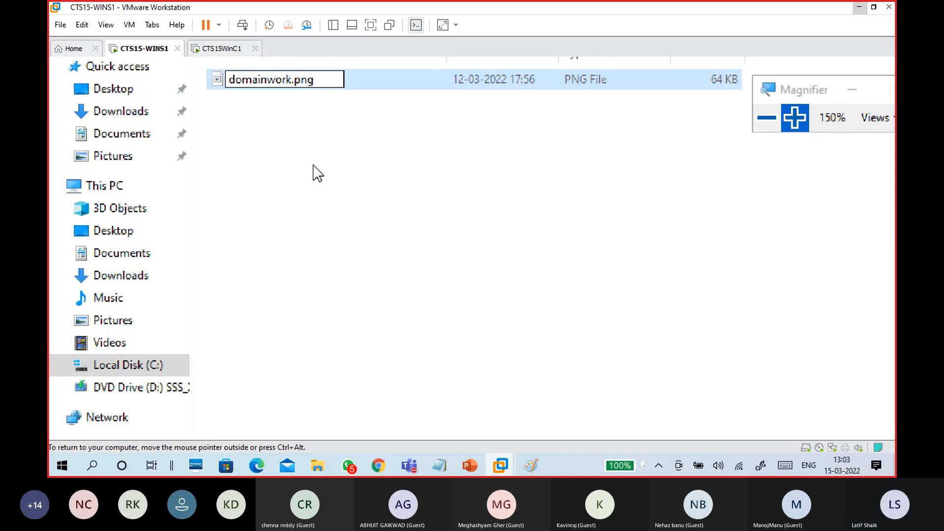
key(Delete)
key(Delete)
key(Delete)
key(Delete)
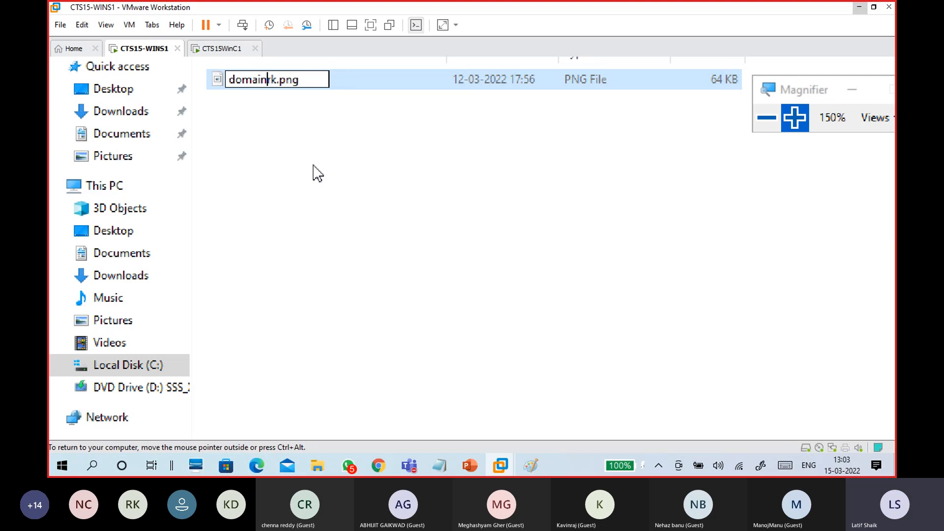
click(317, 173)
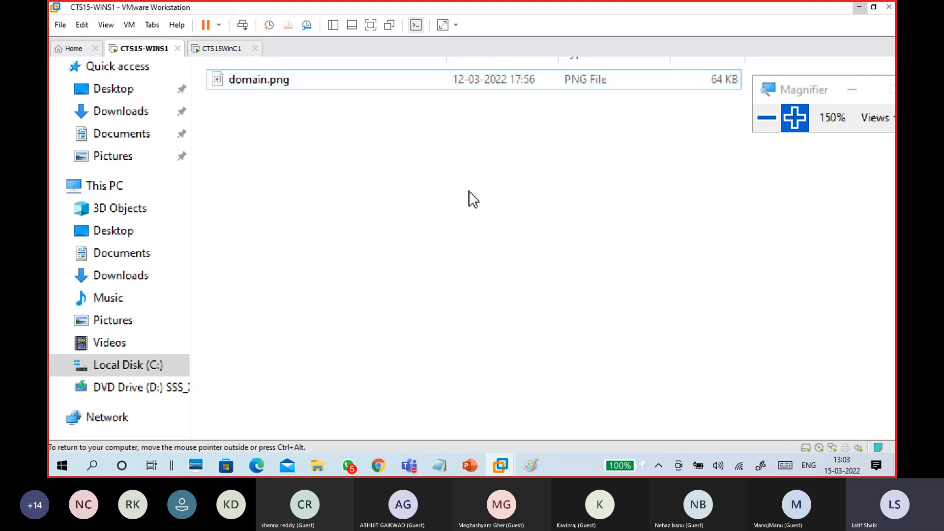
click(270, 174)
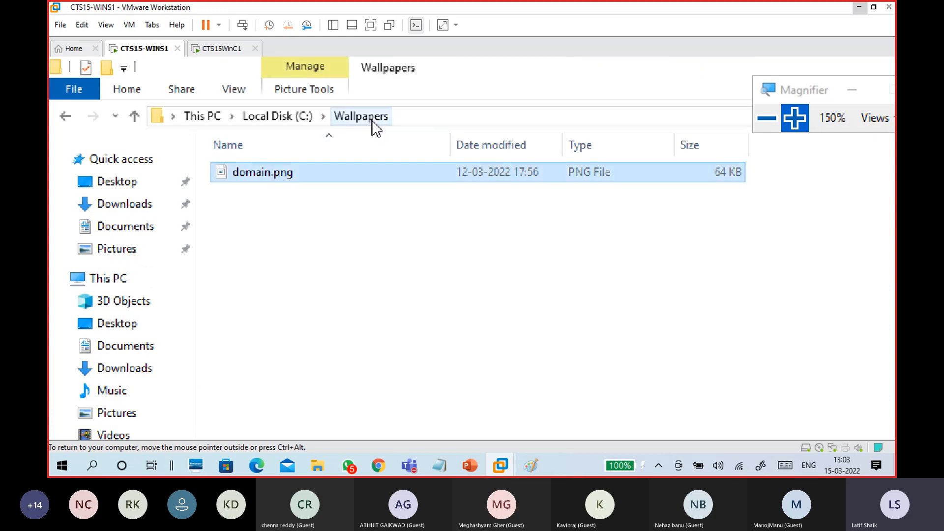
click(295, 117)
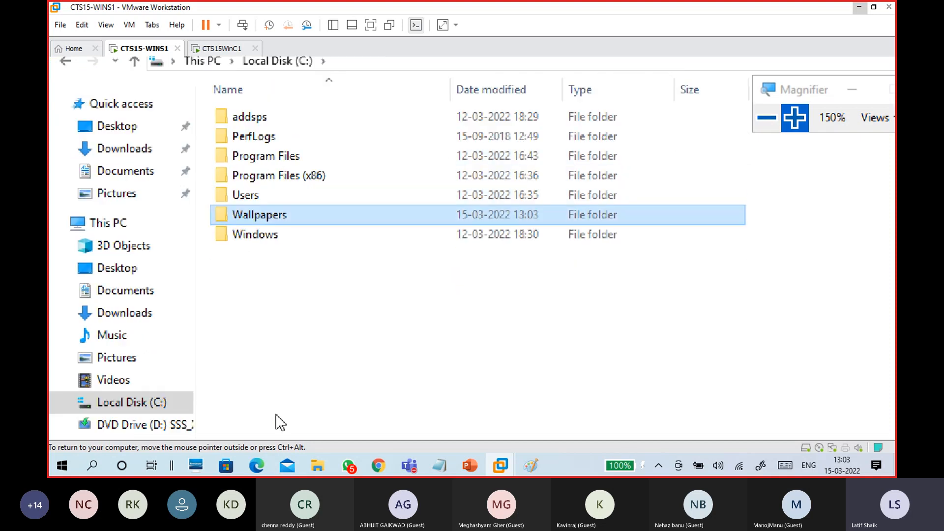
Enable Share this folder for Wallpapers in its Advanced Sharing settings
right_click(281, 217)
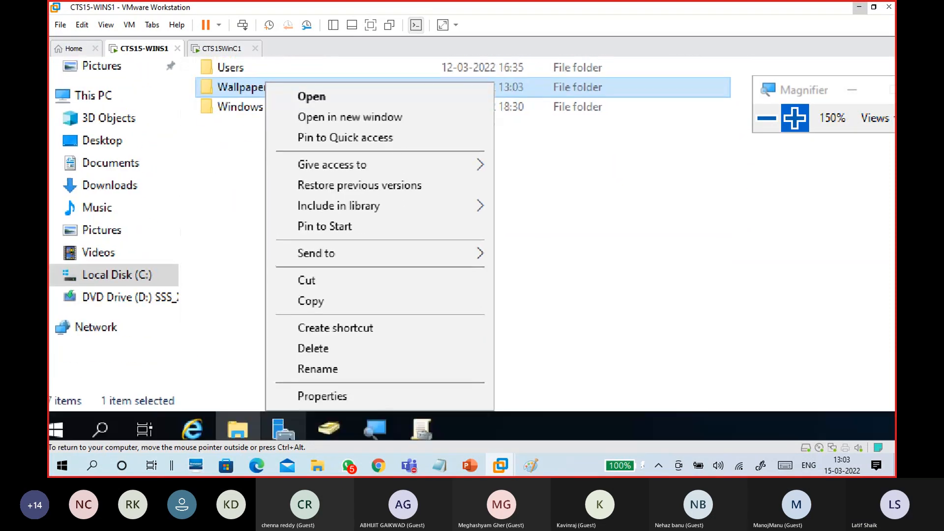
click(305, 393)
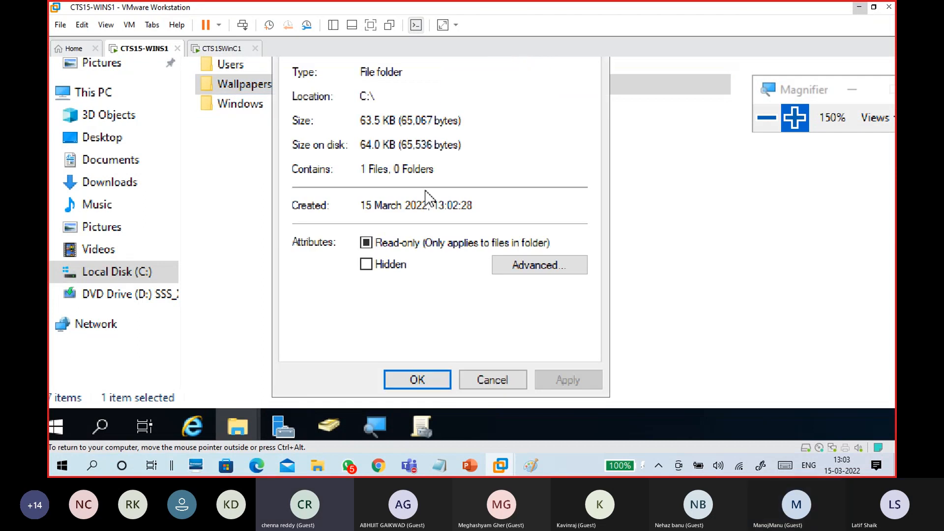
click(374, 152)
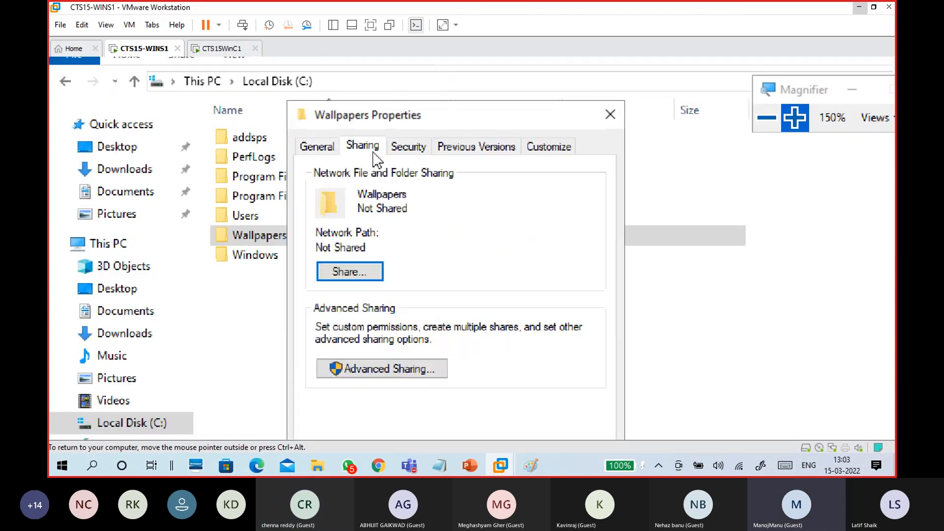
click(414, 374)
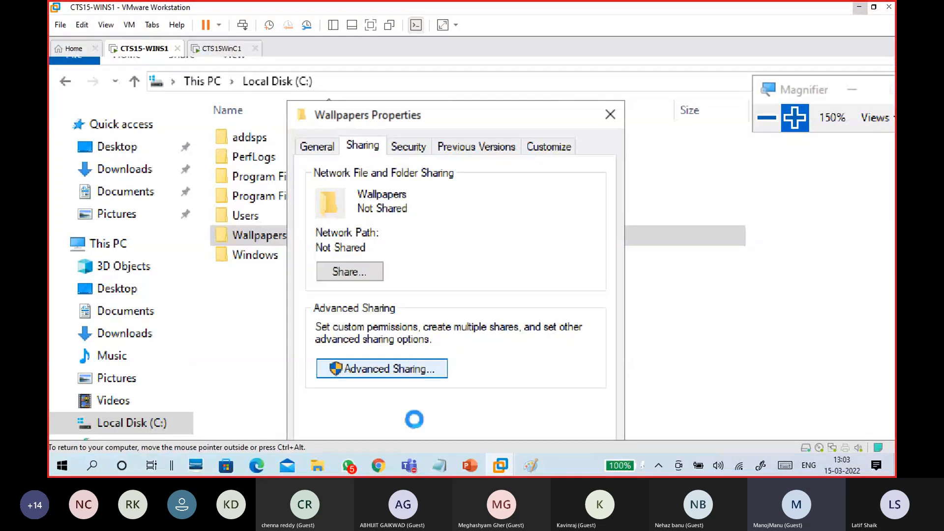
click(343, 82)
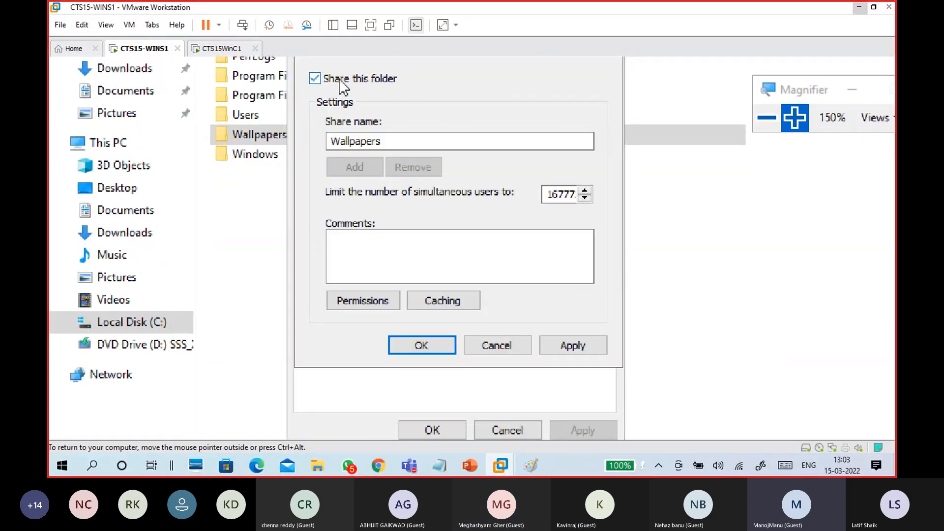
Grant Everyone Full Control share permission and apply the Advanced Sharing settings
click(366, 302)
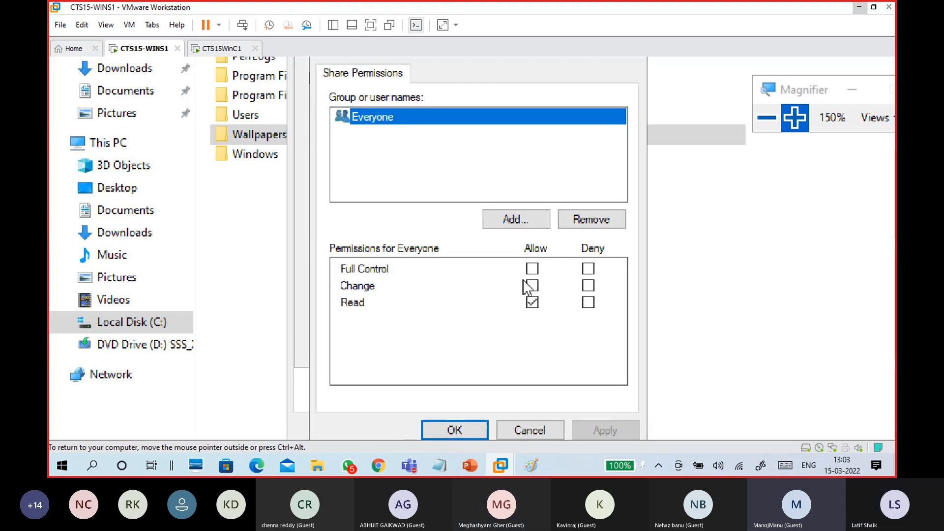
click(532, 269)
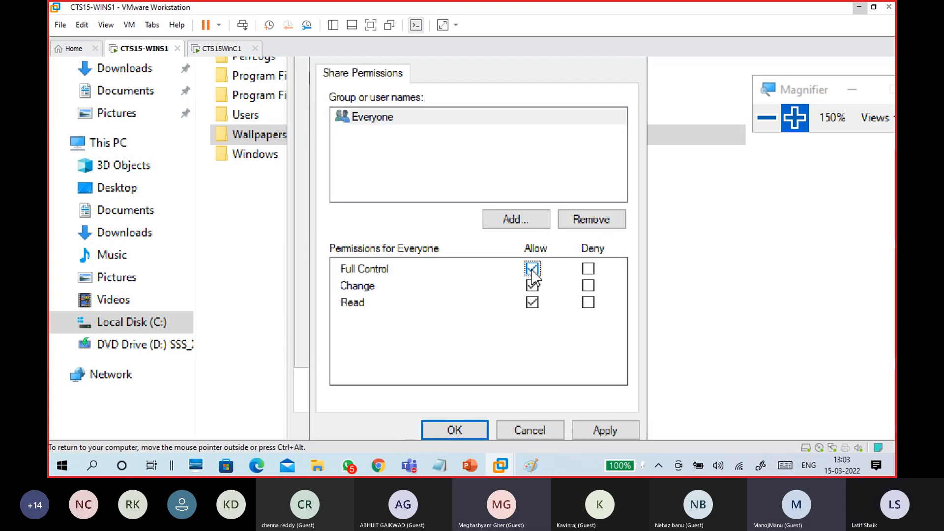
click(601, 429)
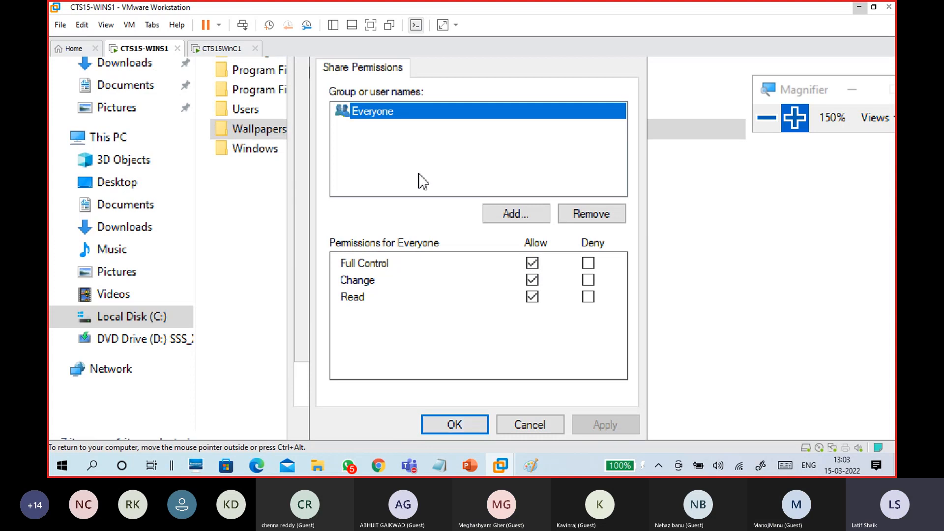
click(399, 157)
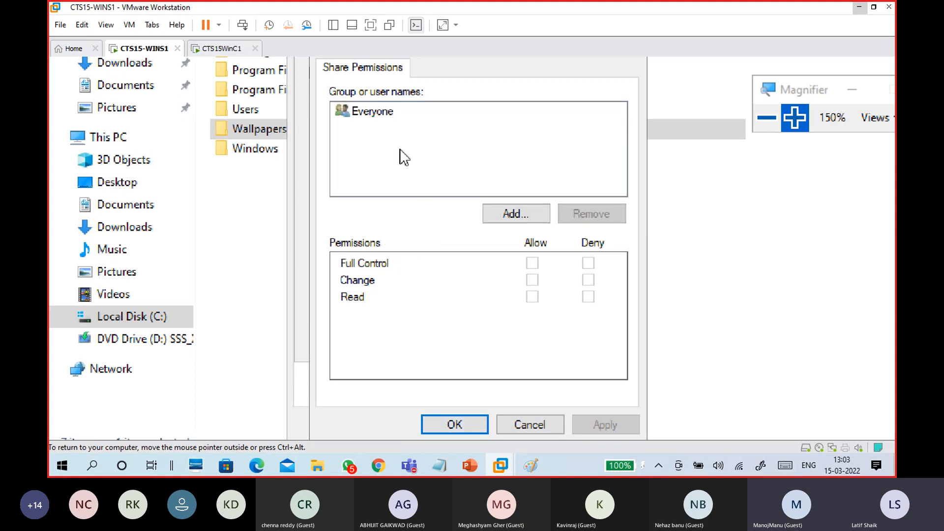
click(388, 113)
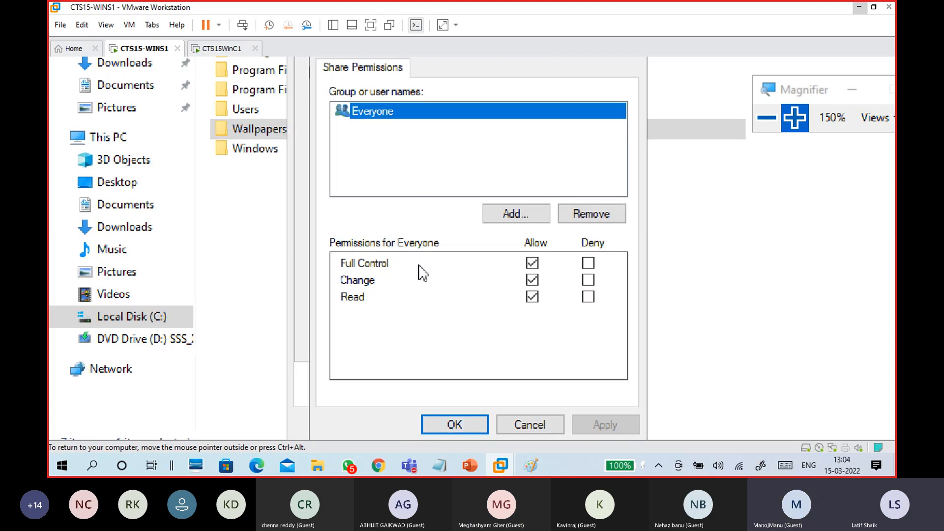
click(454, 423)
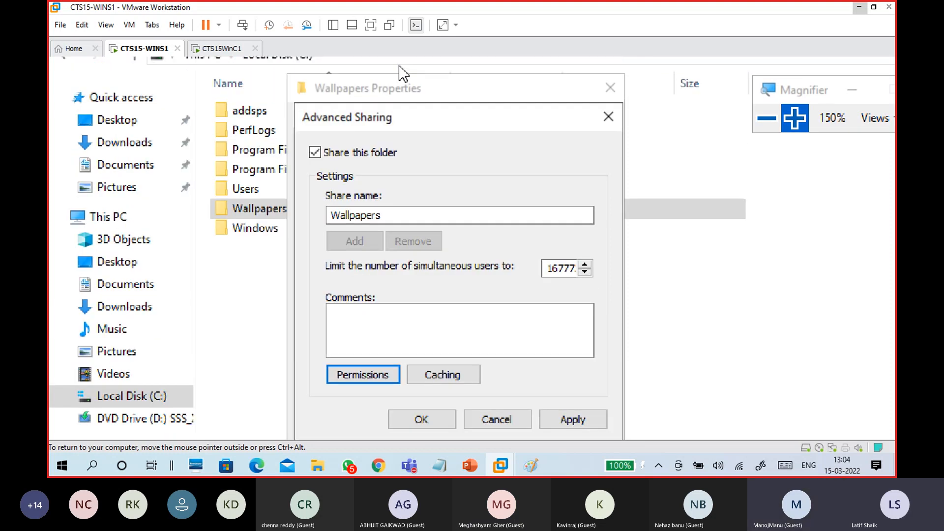
click(575, 424)
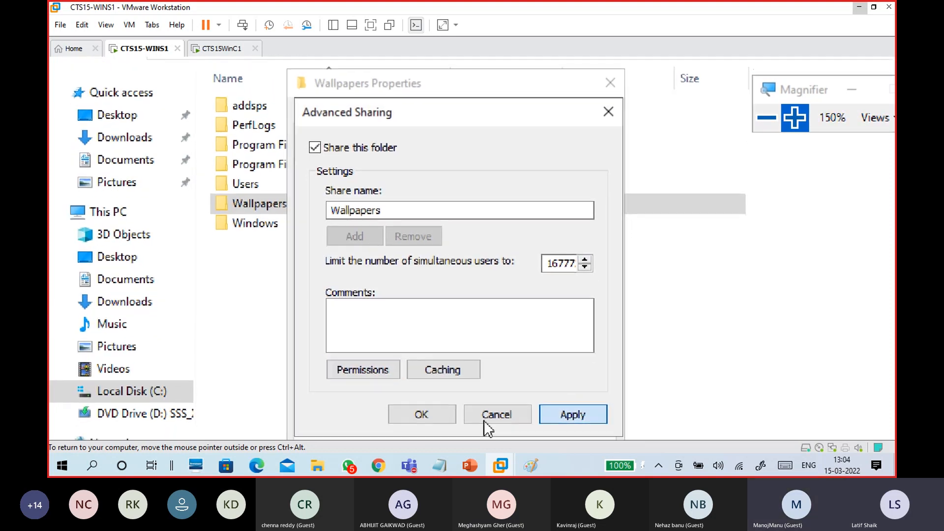
click(407, 415)
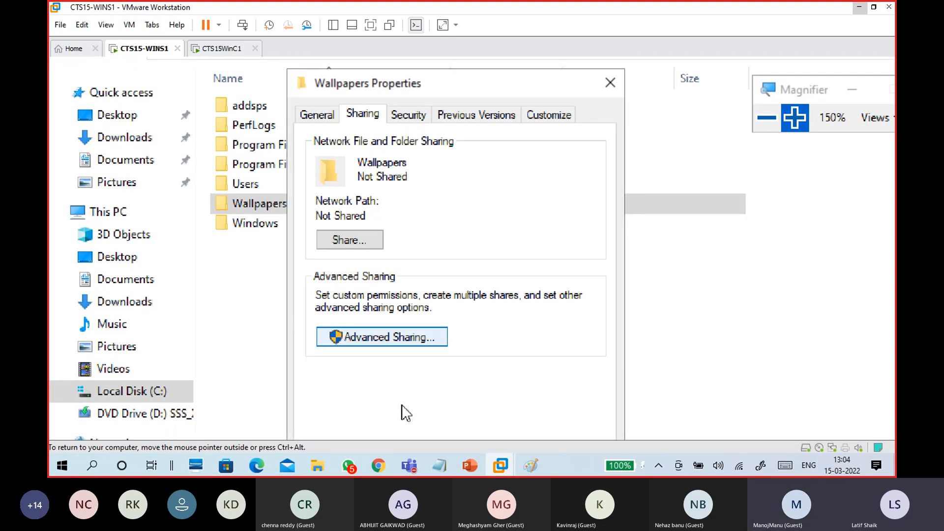
Add Everyone to the Wallpapers Security permissions with Full control allowed
click(413, 117)
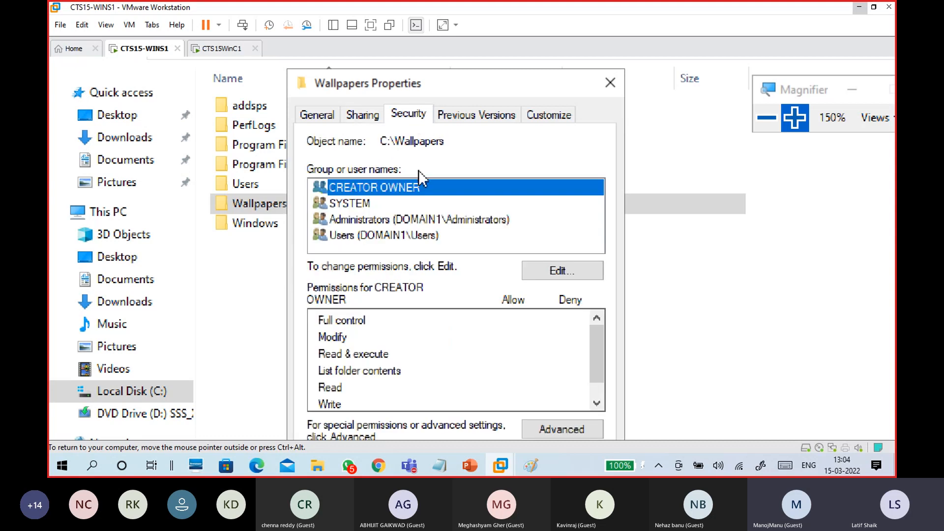
click(560, 274)
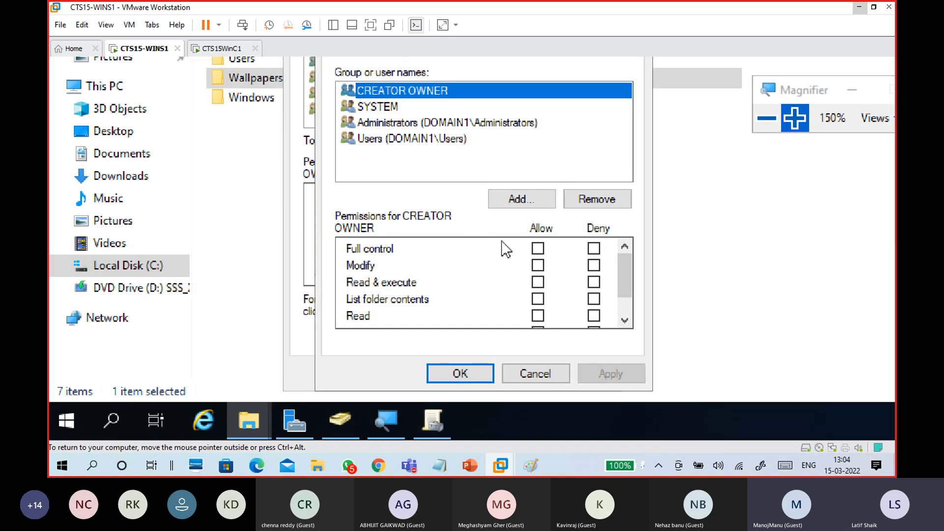
click(515, 199)
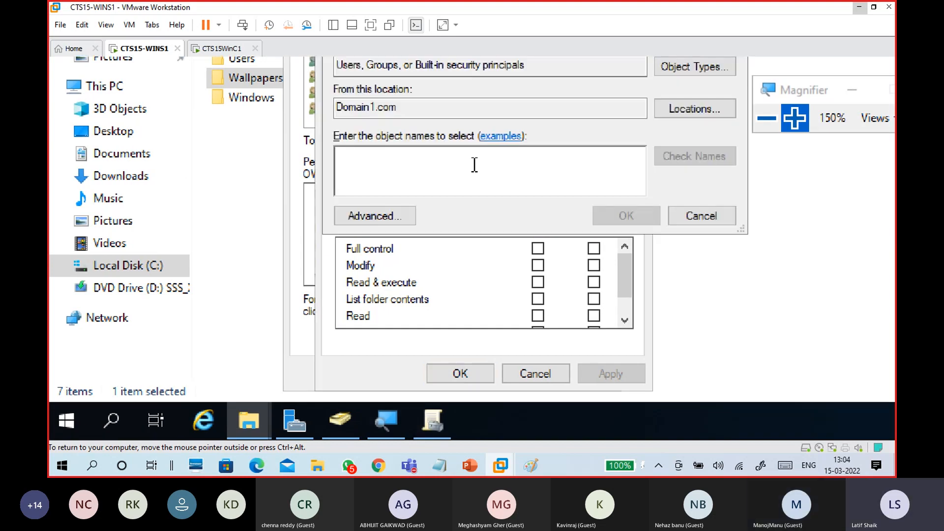
text(every)
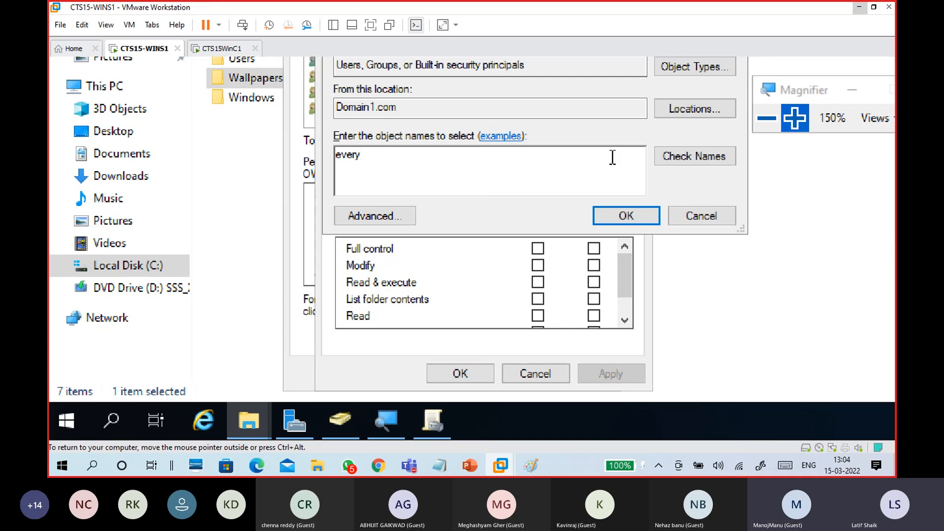
click(681, 157)
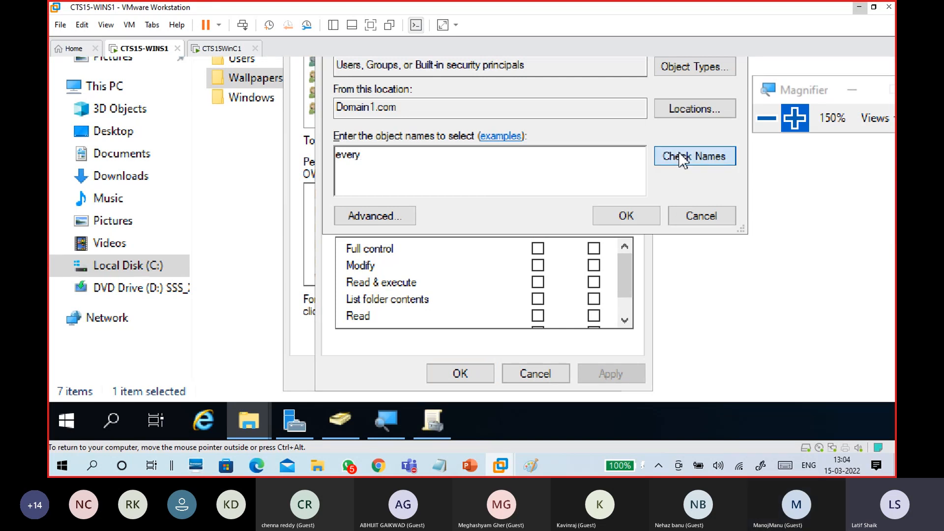
click(644, 218)
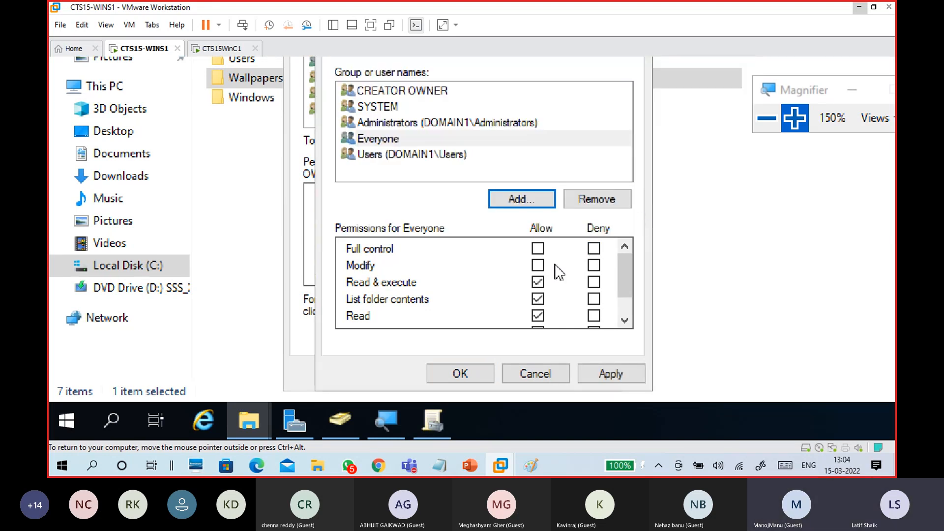
click(396, 142)
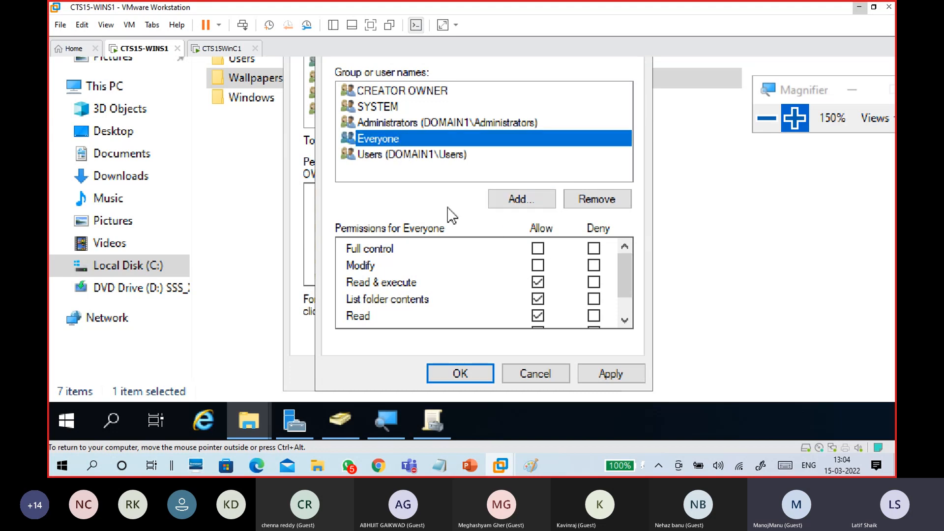
click(539, 249)
click(611, 374)
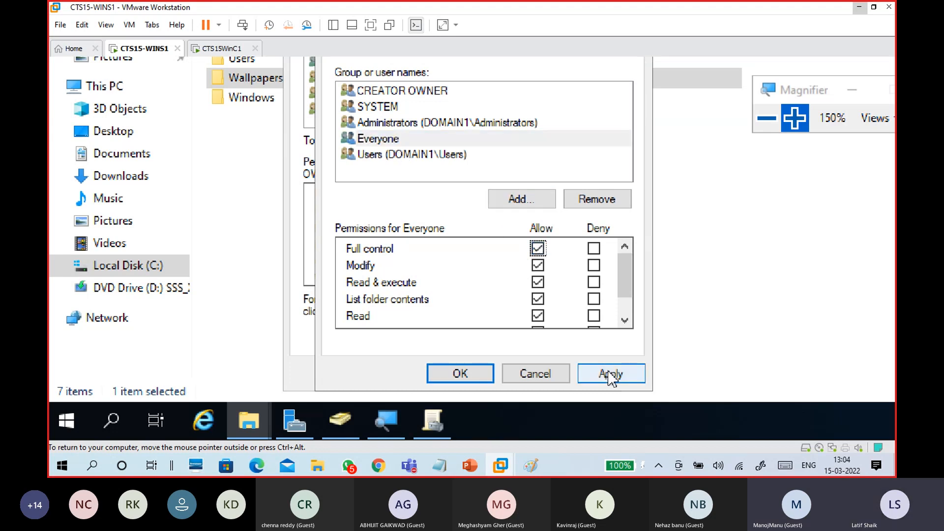
click(438, 374)
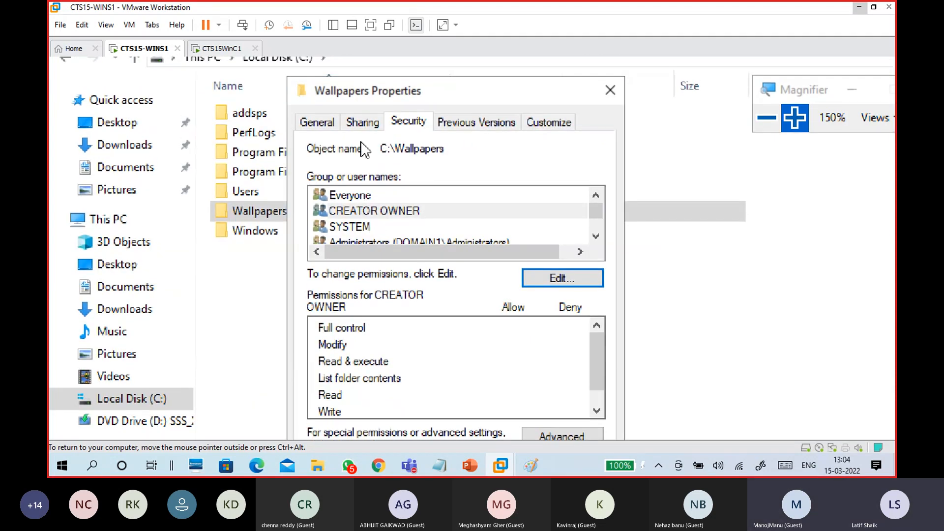
Copy the network path \\WINS1\Wallpapers from the Sharing tab and close the Properties dialog
click(358, 197)
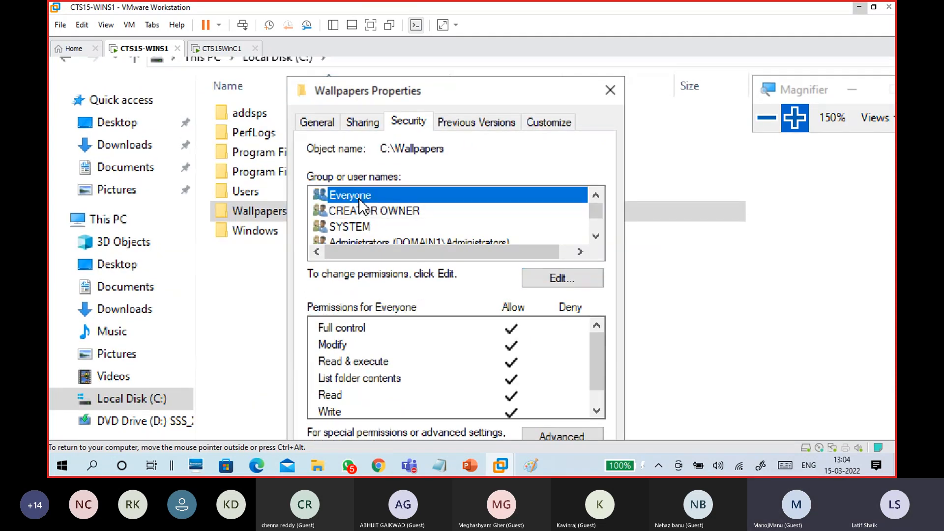
click(370, 122)
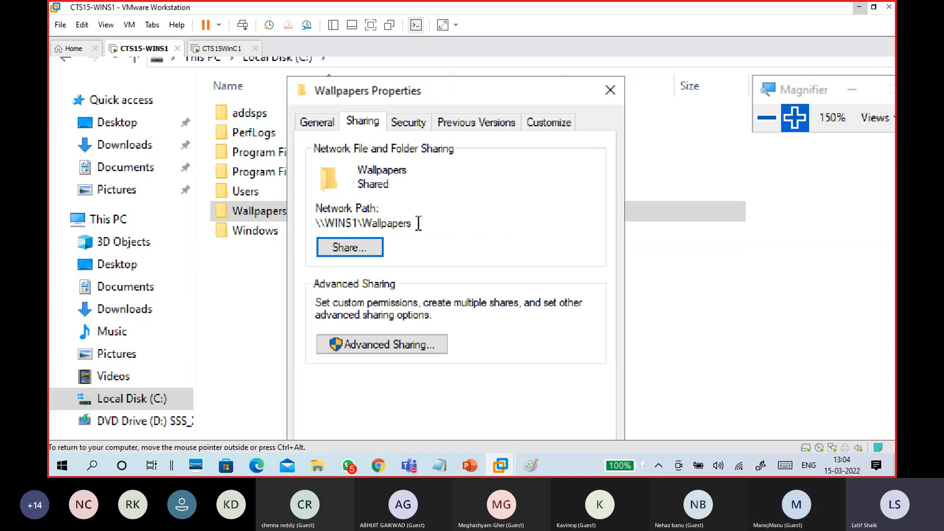
drag(420, 222, 312, 218)
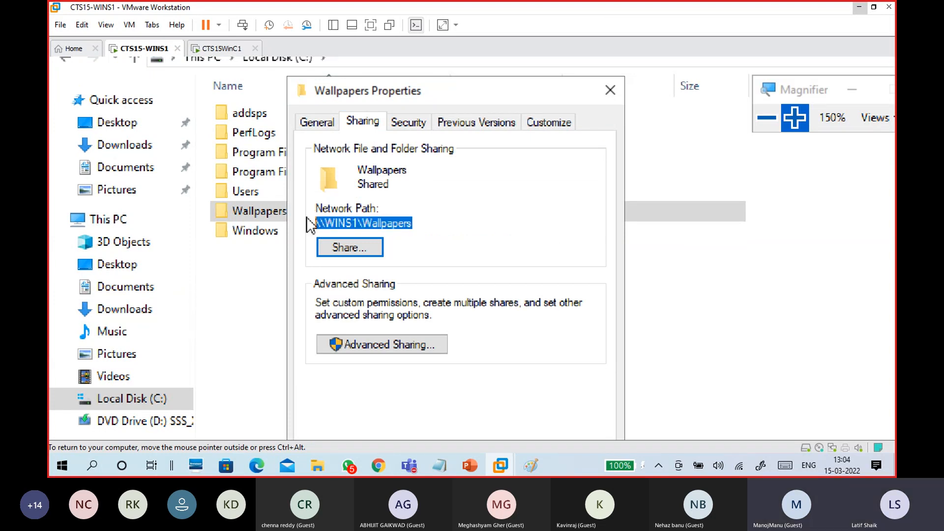
click(337, 225)
drag(414, 224, 311, 224)
right_click(338, 224)
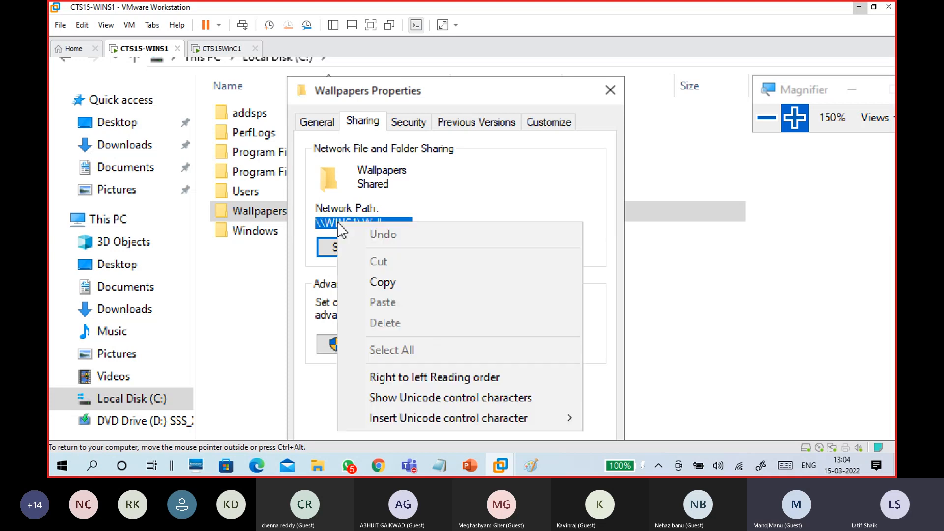
click(381, 280)
click(403, 227)
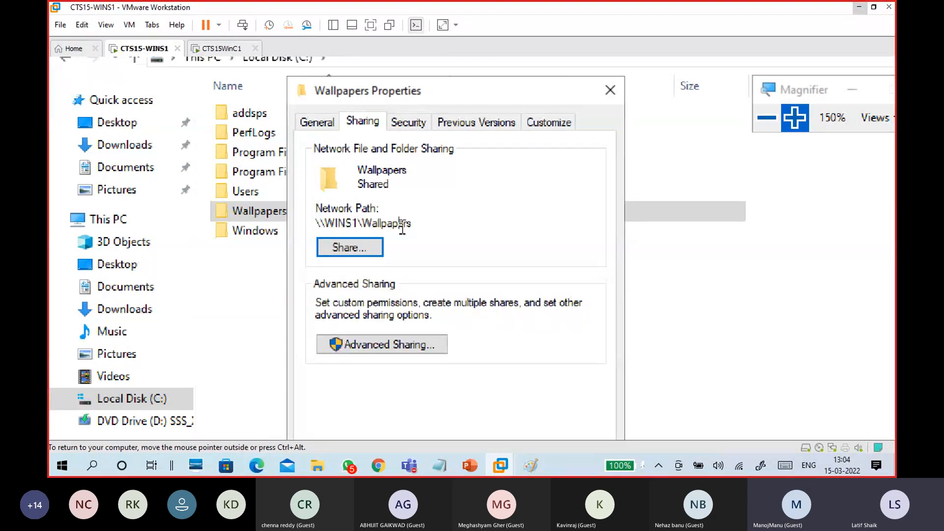
drag(417, 224, 314, 223)
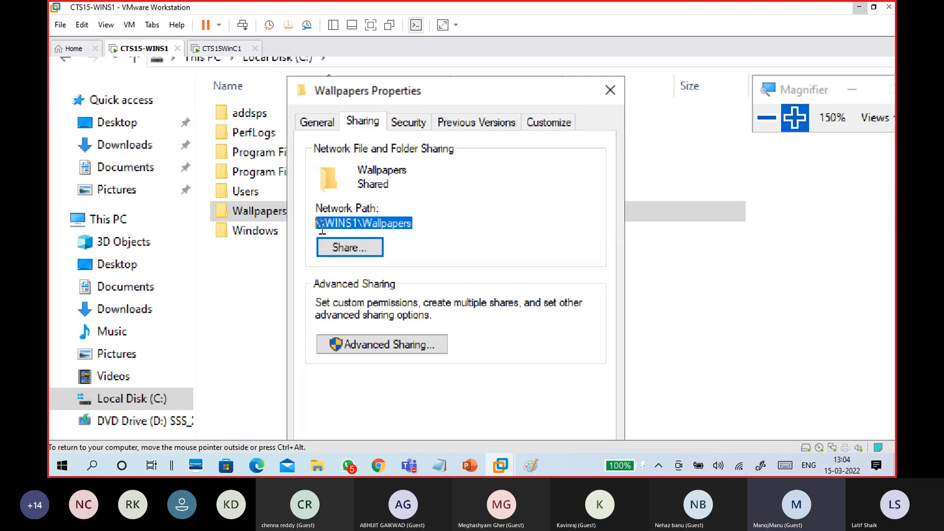
right_click(319, 226)
click(354, 287)
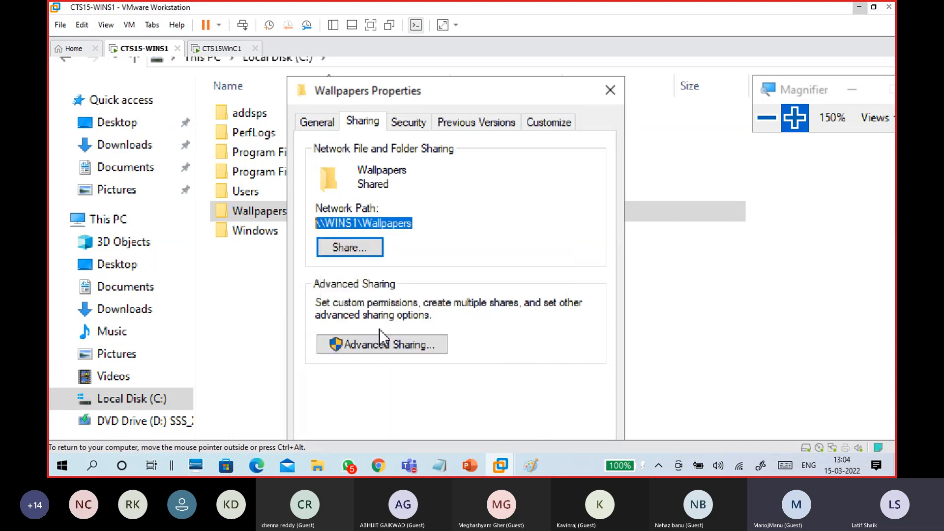
click(421, 398)
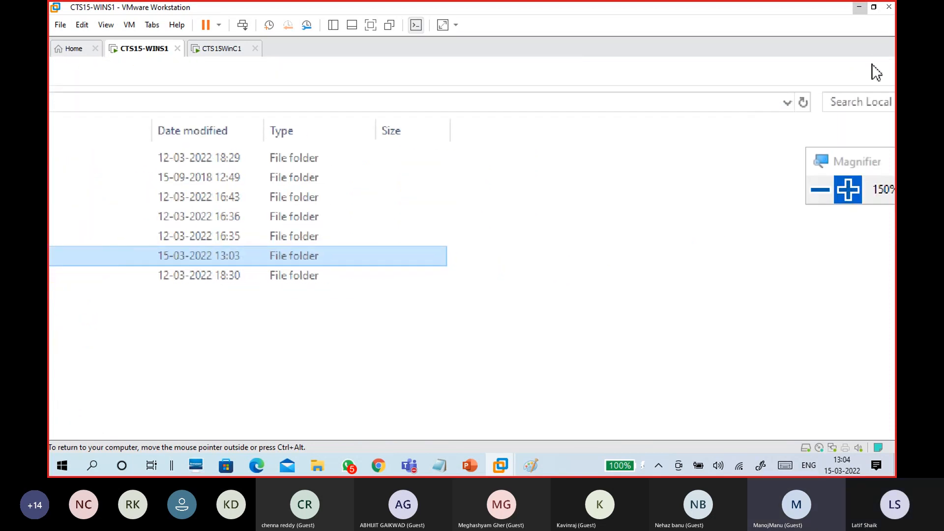
Open ZXFD.txt and add the share path plus \domain.png on a new line
click(787, 69)
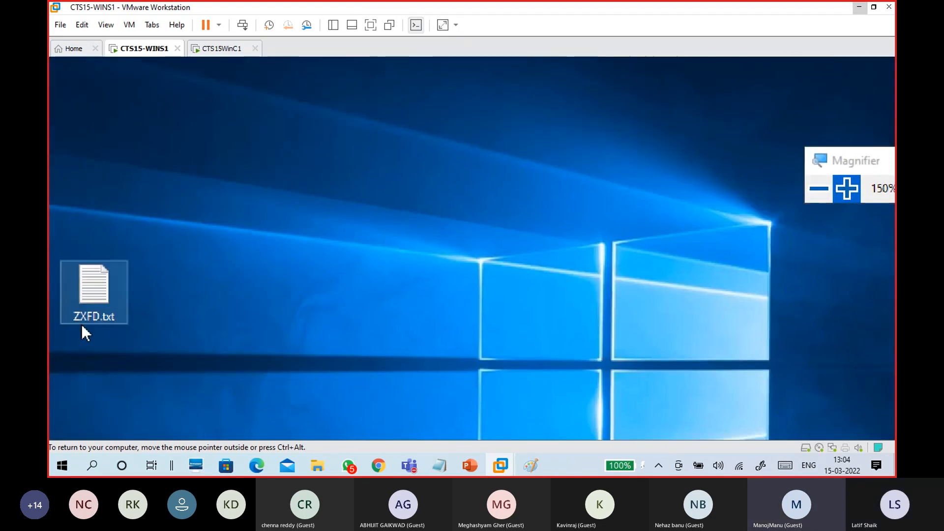
double_click(302, 199)
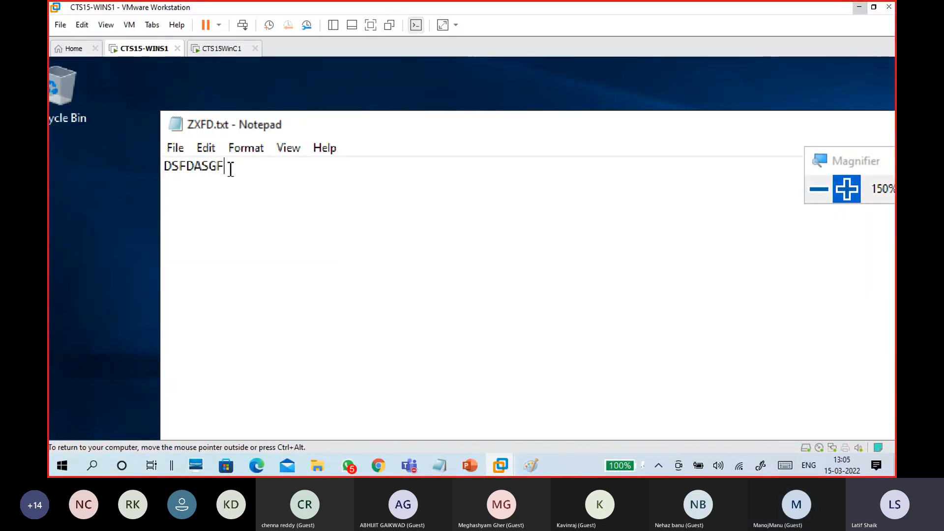
key(Return)
key(Return)
key(Return)
key(ctrl+v)
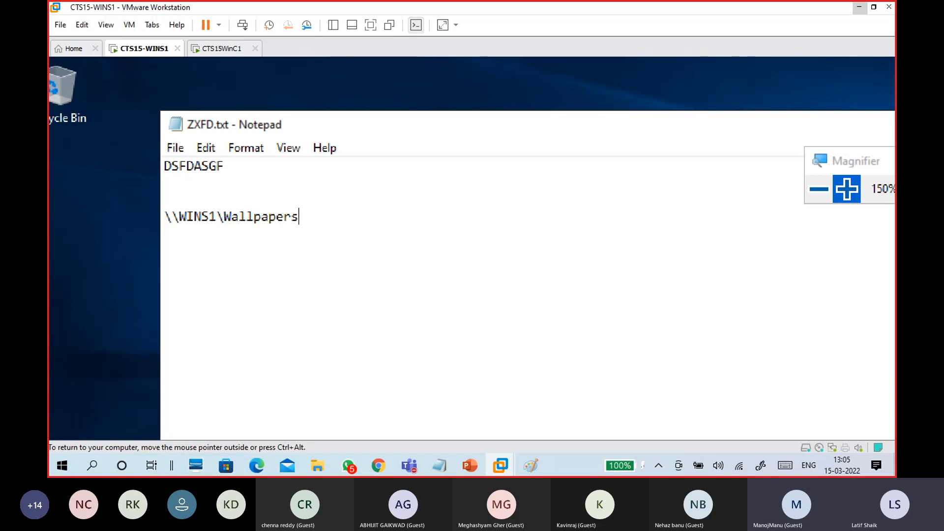
text(\domain.png)
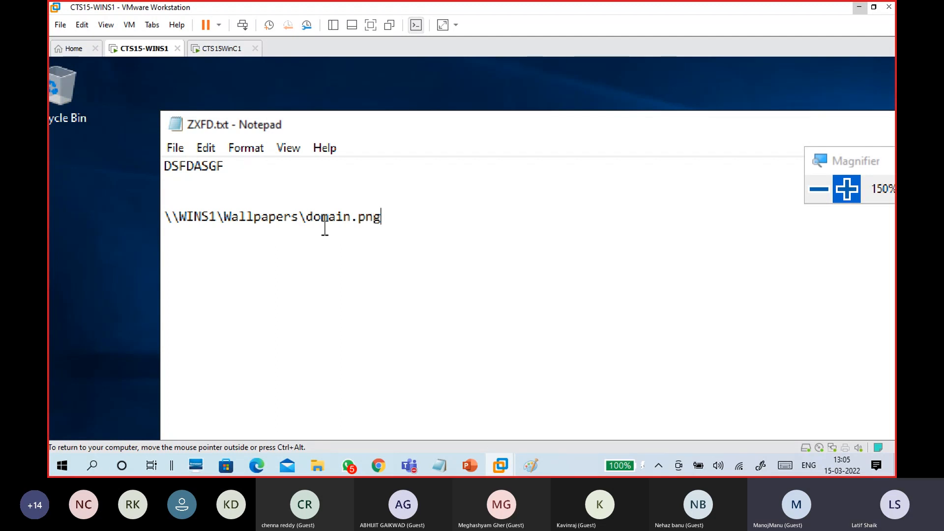
Check the noted path \\WINS1\Wallpapers\domain.png at 100% screen magnification
drag(382, 217, 166, 216)
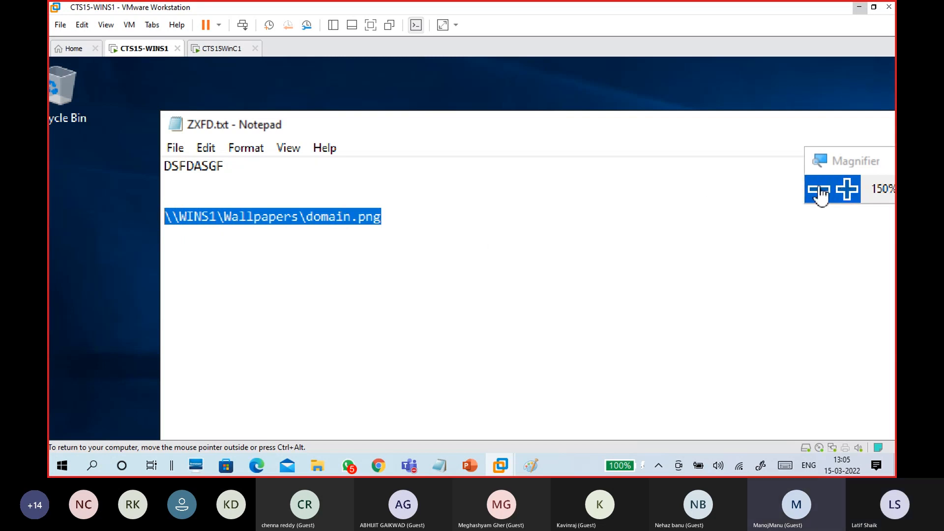
click(819, 189)
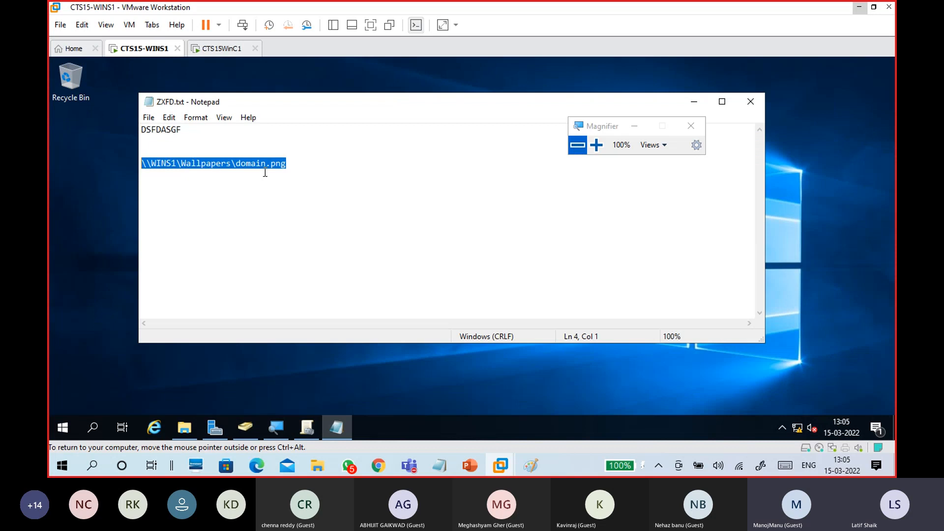
click(291, 164)
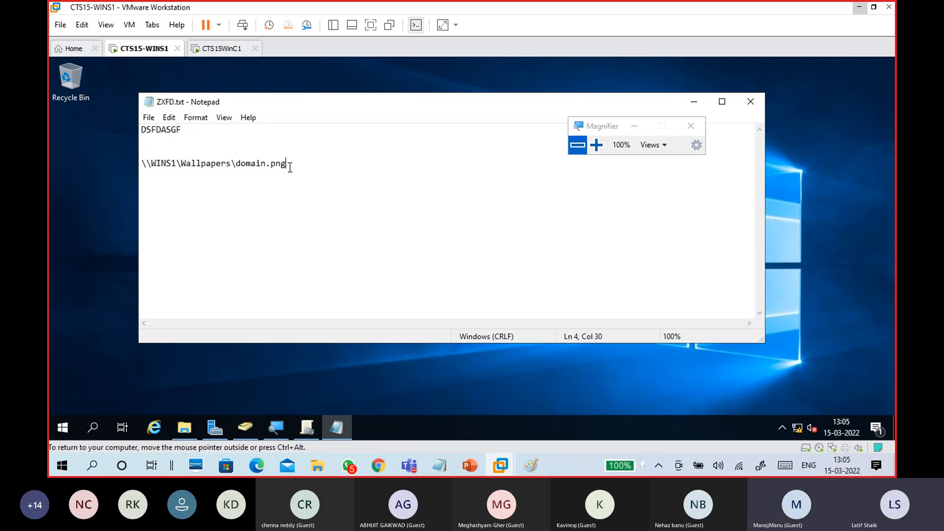
drag(236, 162, 129, 167)
drag(289, 166, 236, 166)
click(310, 168)
Bring up Group Policy Management at 150% and show Domain1.com's Group Policy Objects
click(307, 427)
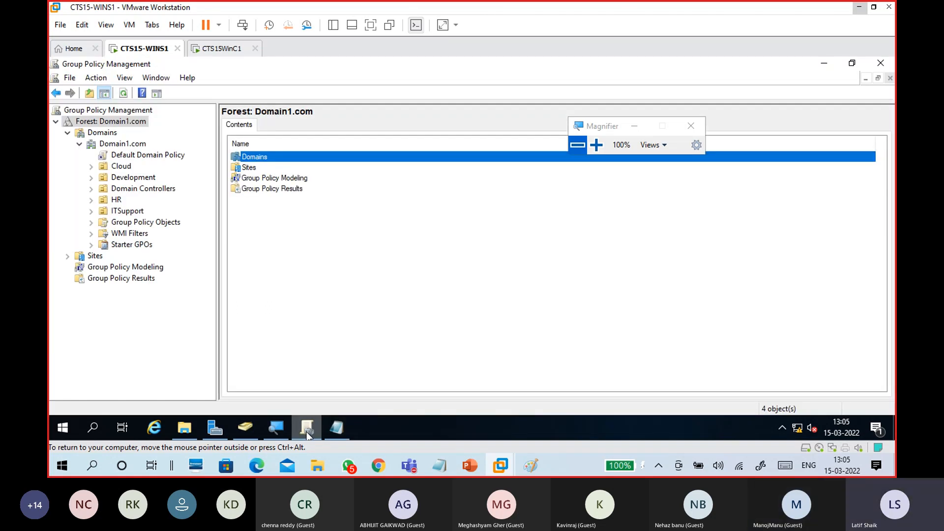
click(596, 145)
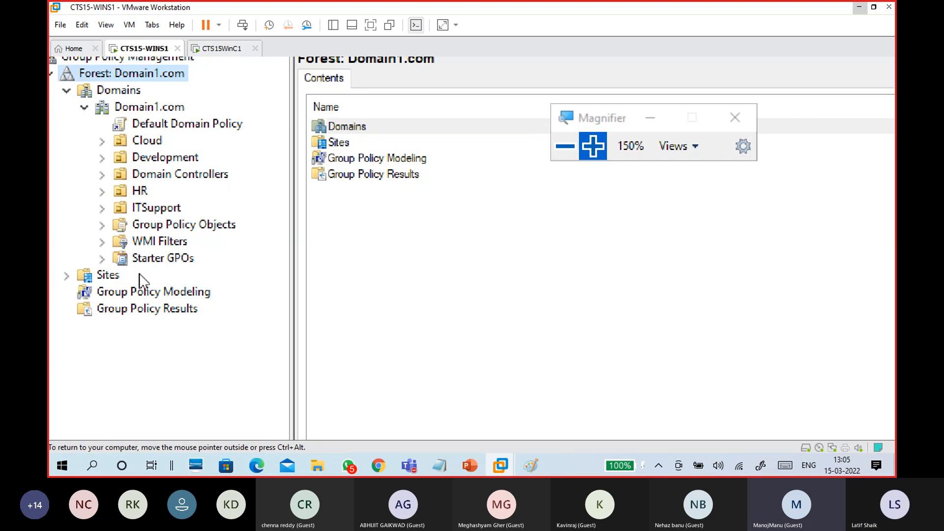
click(103, 226)
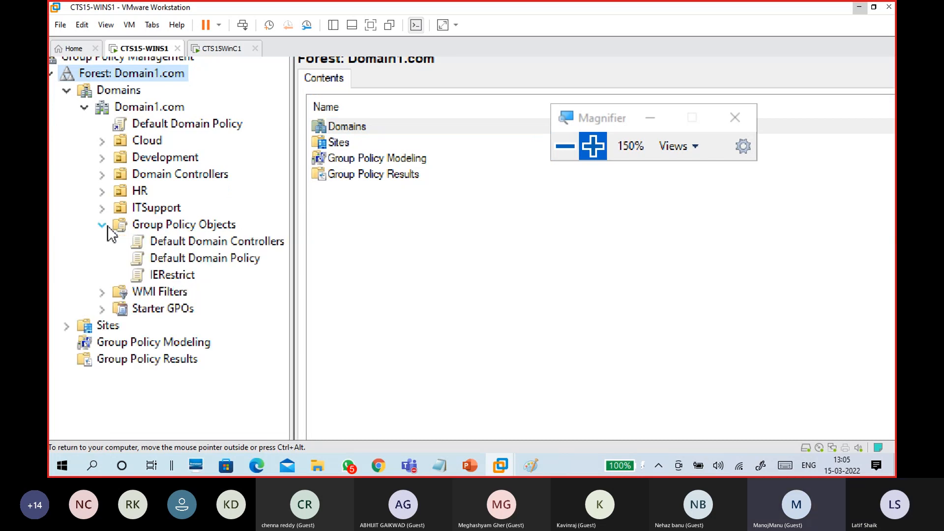
click(186, 228)
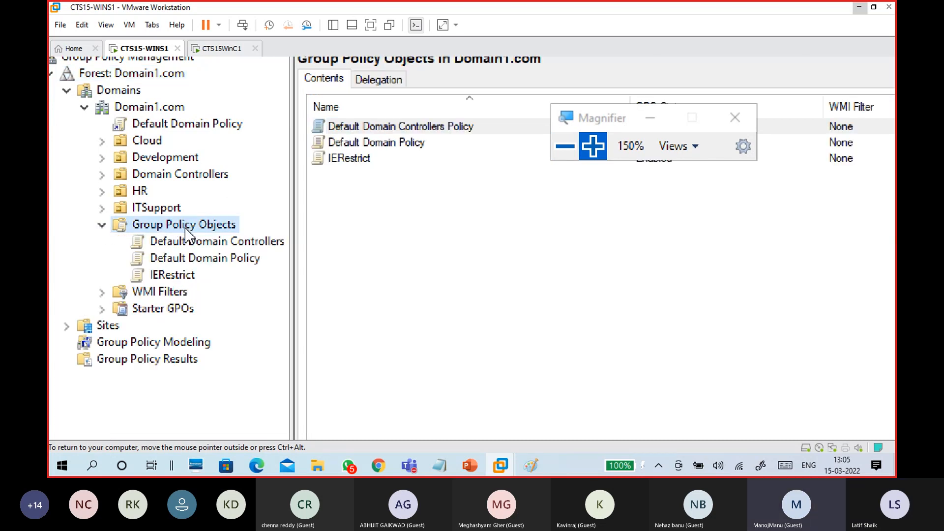
right_click(187, 230)
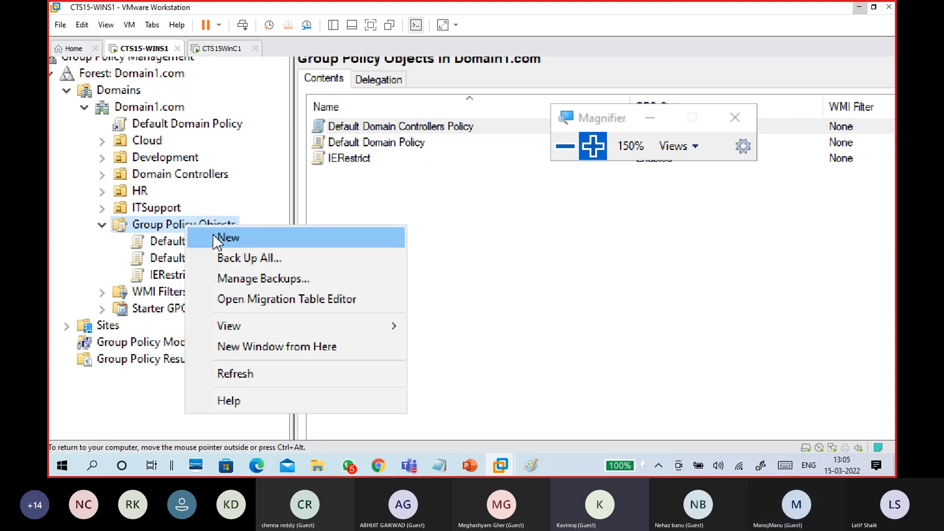
Create a new GPO named 'WallPaper Policy'
click(213, 234)
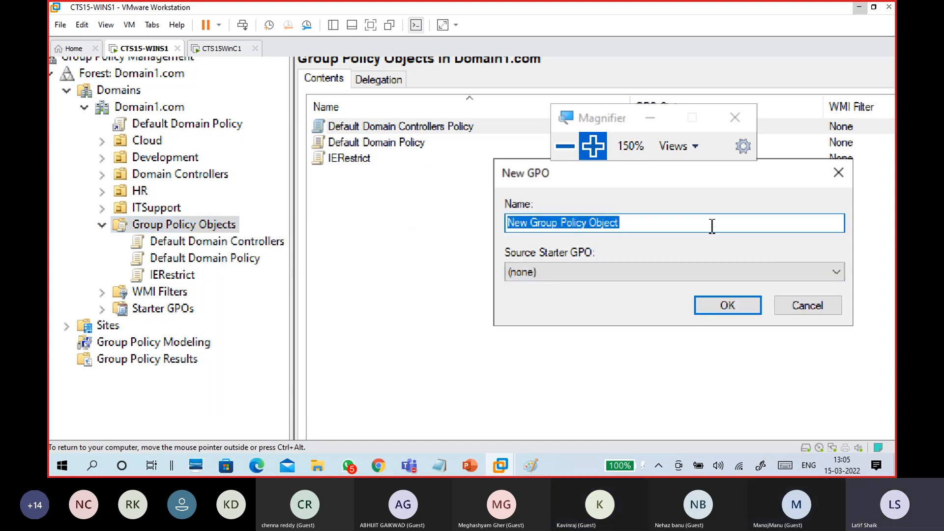
text(W)
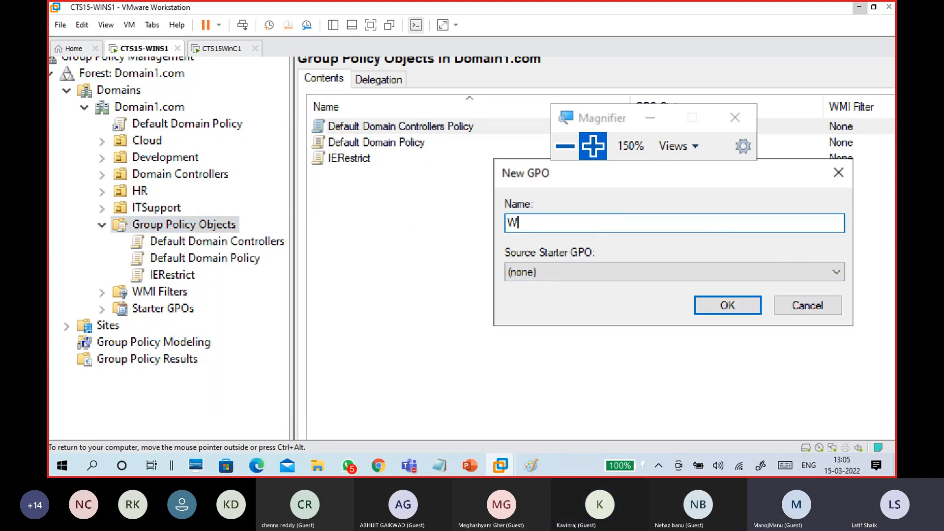
text(allpaper)
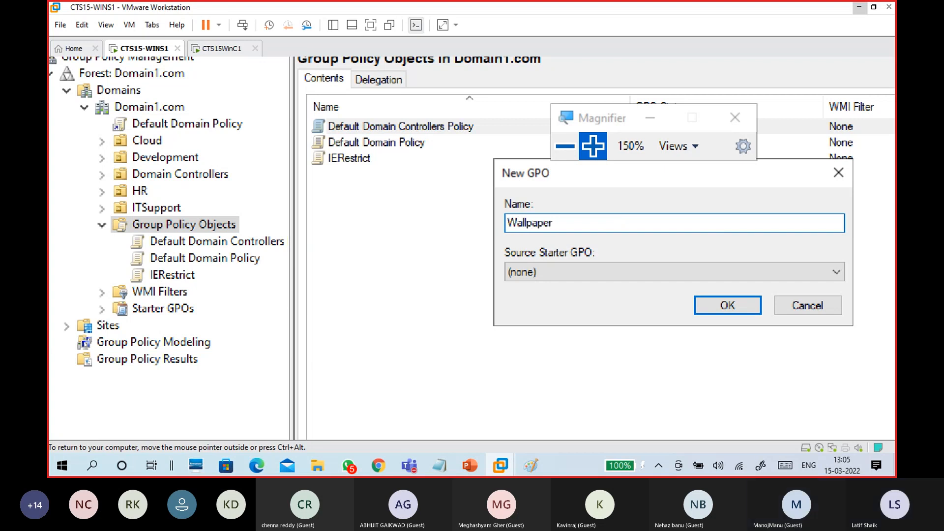
text( policy)
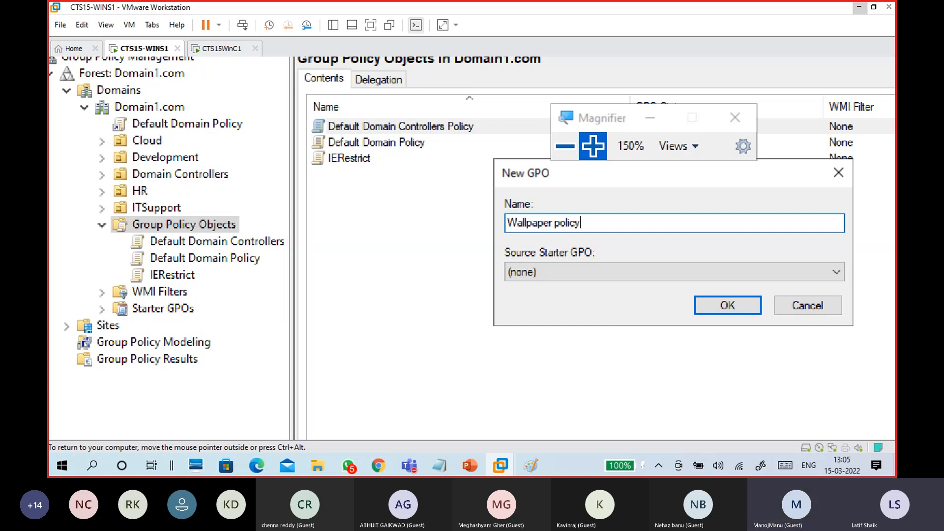
click(534, 222)
key(BackSpace)
text(P)
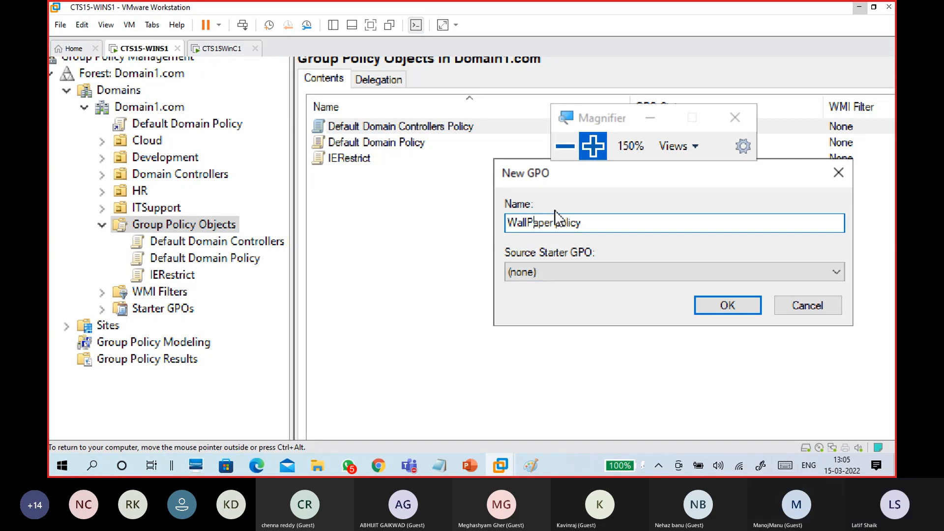
click(565, 218)
key(BackSpace)
text(P)
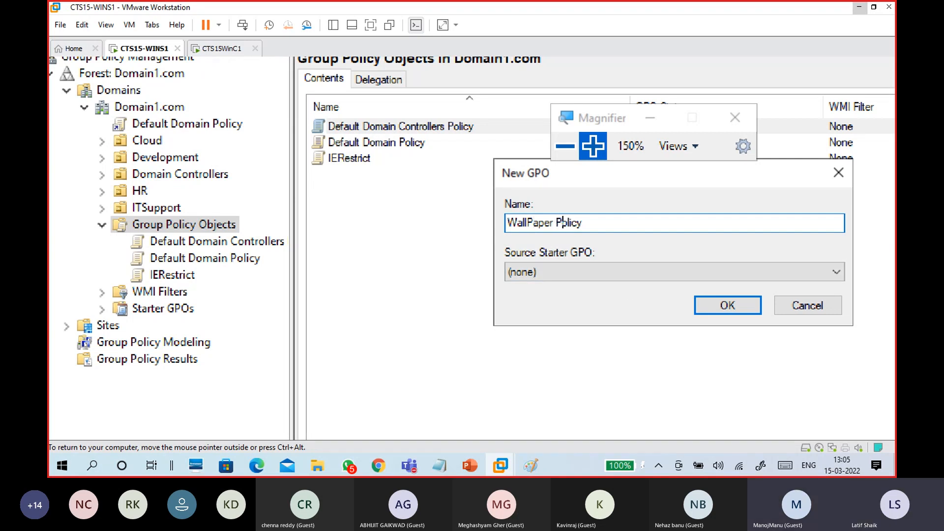
click(735, 309)
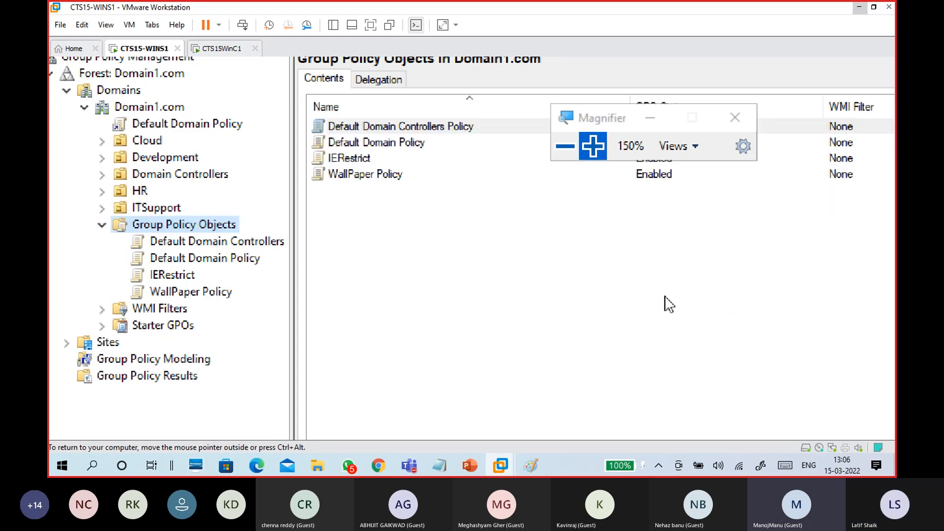
Review WallPaper Policy's settings report, then open it in the Group Policy Management Editor
click(200, 293)
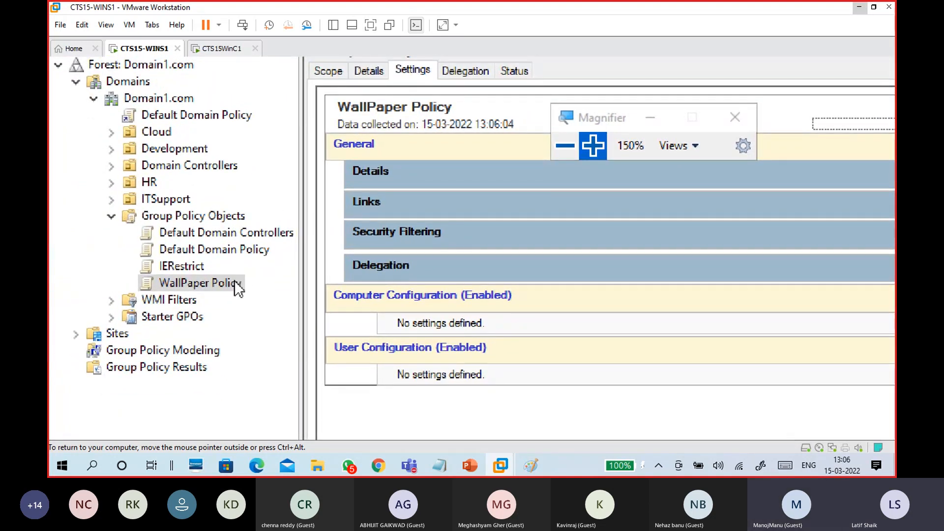
click(234, 281)
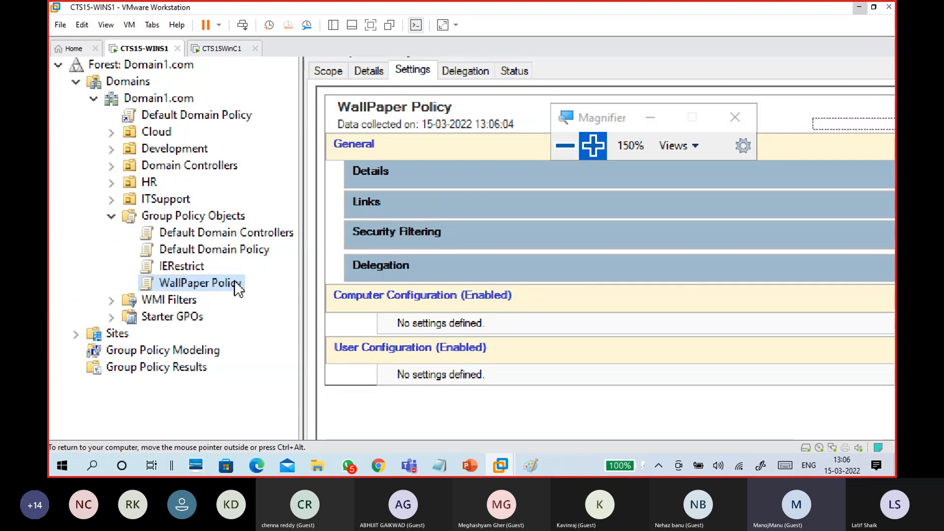
right_click(234, 280)
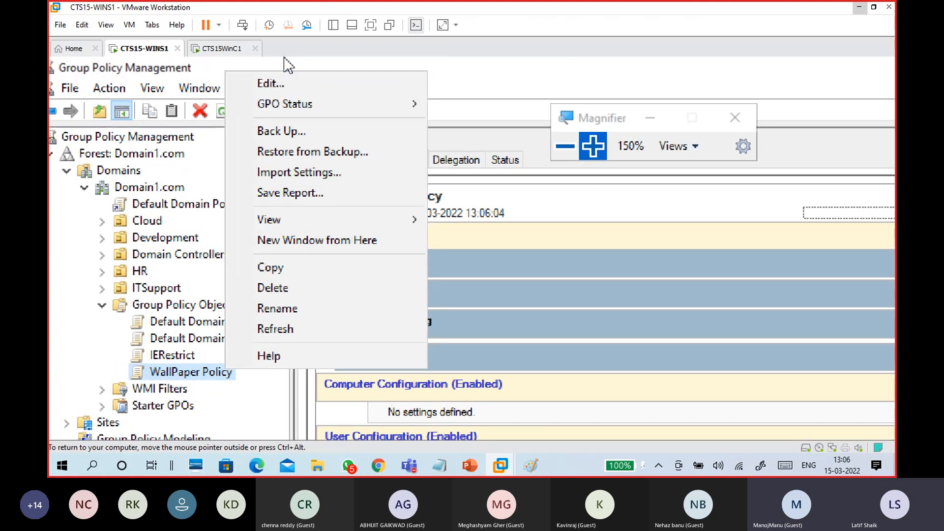
click(271, 83)
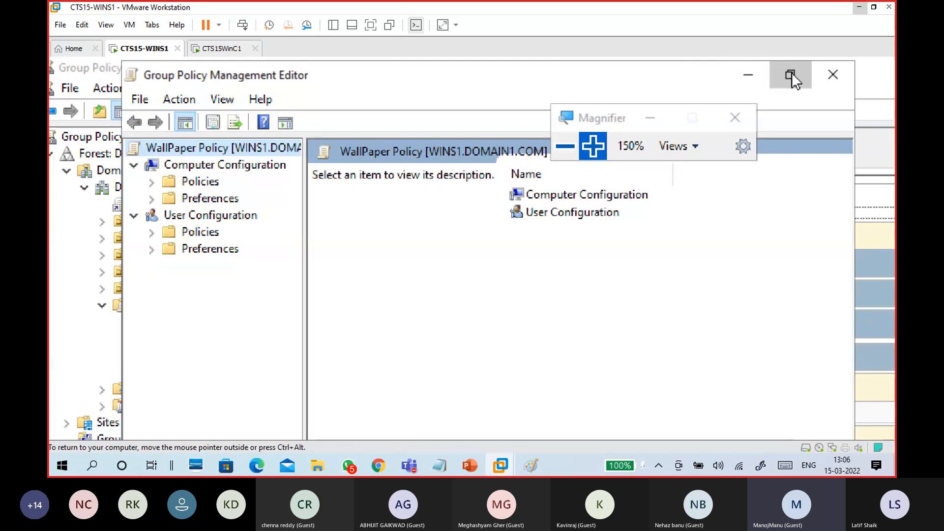
Maximize the editor and list All Settings under User Configuration > Policies > Administrative Templates
click(792, 74)
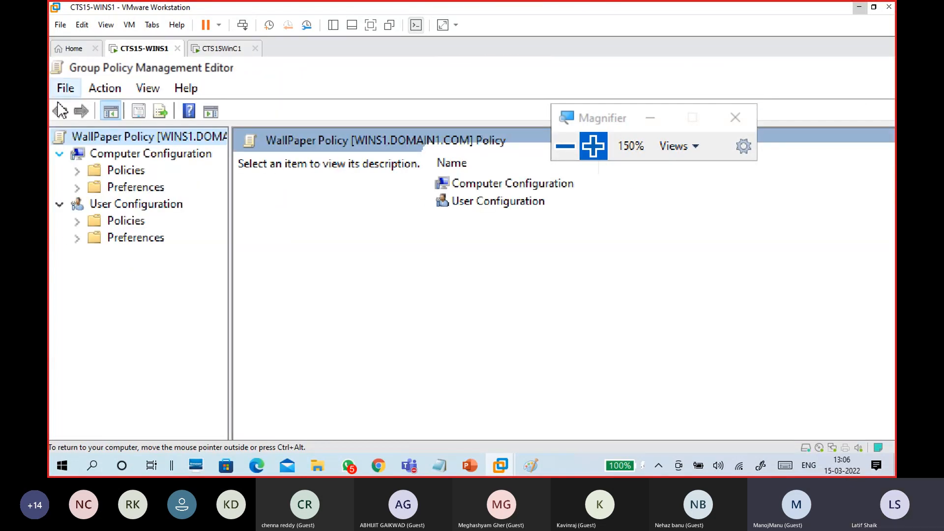
click(115, 204)
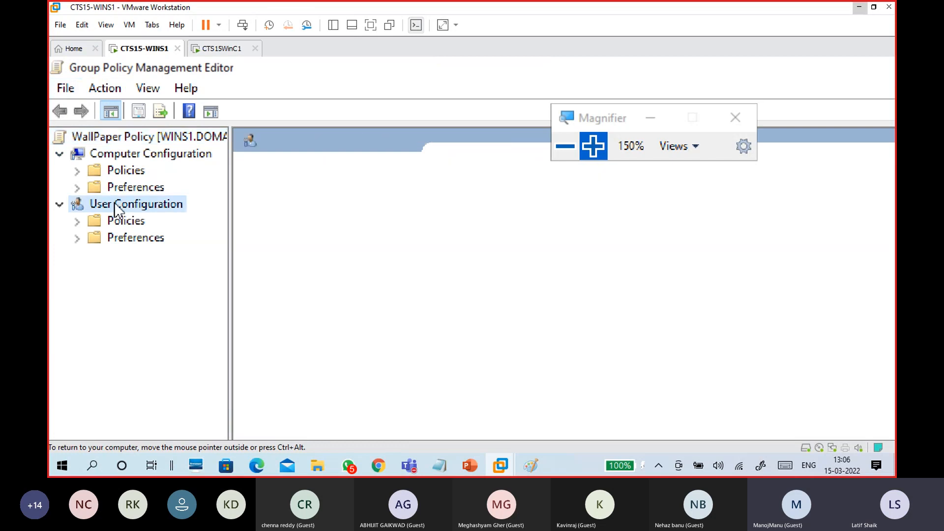
click(79, 222)
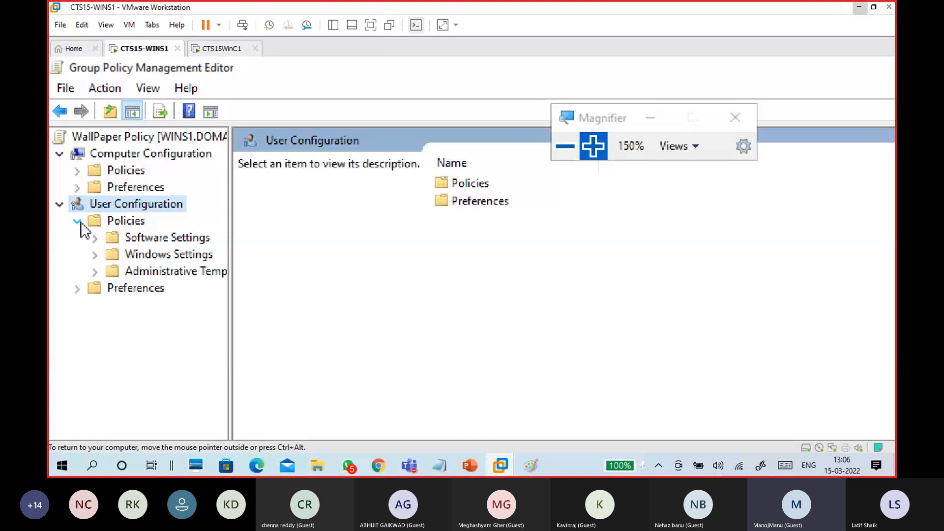
click(95, 271)
click(139, 274)
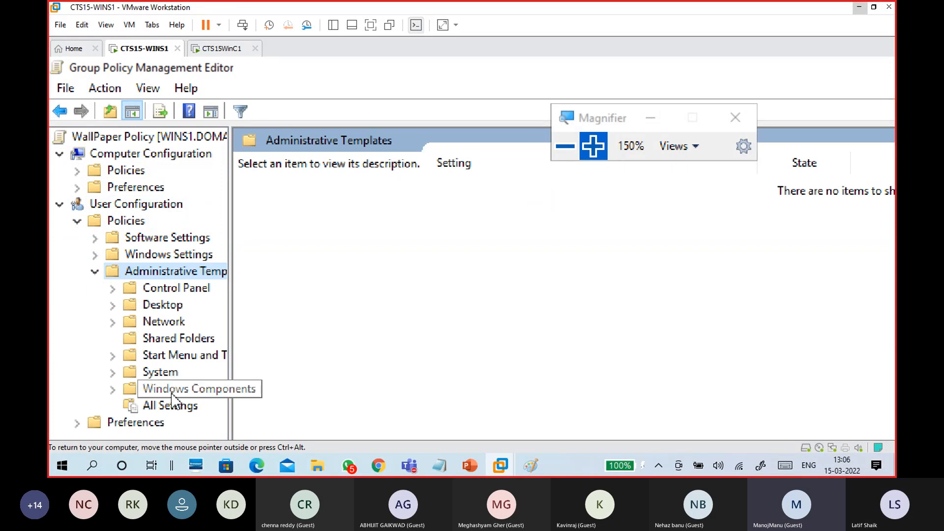
click(170, 408)
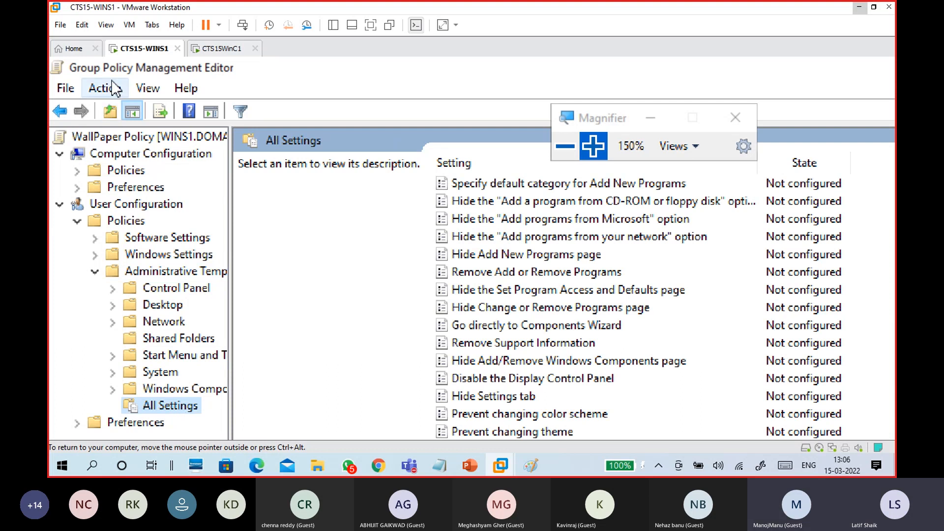
click(143, 94)
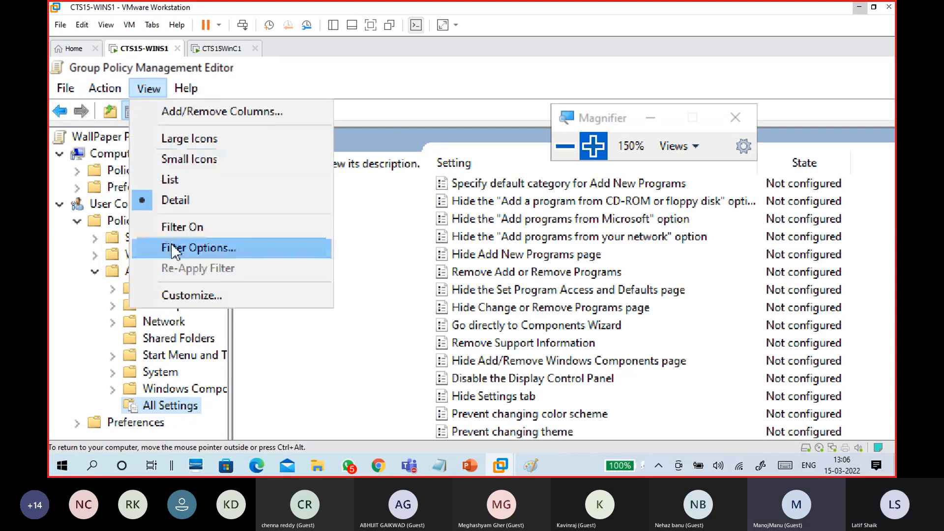
Replace the 'General page' keyword filter with 'Desktop wallpaper' and apply it
click(183, 248)
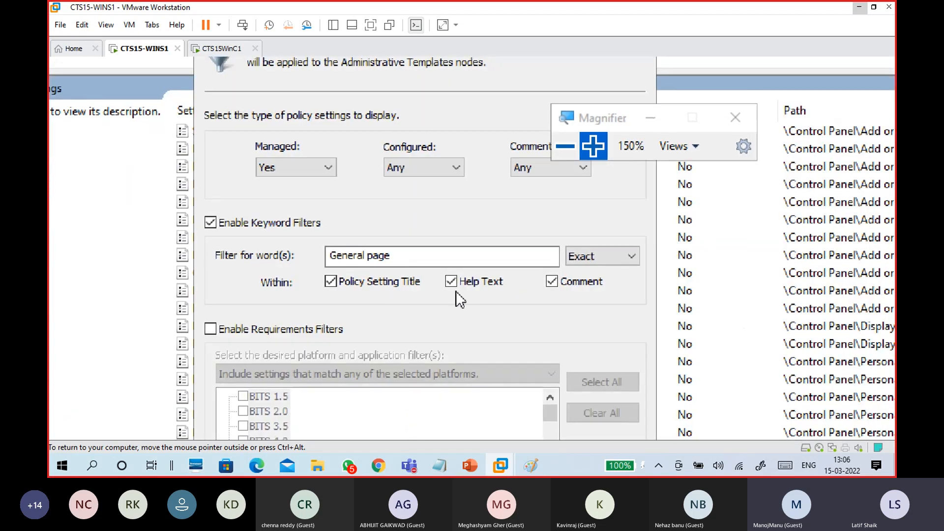
drag(405, 253, 321, 255)
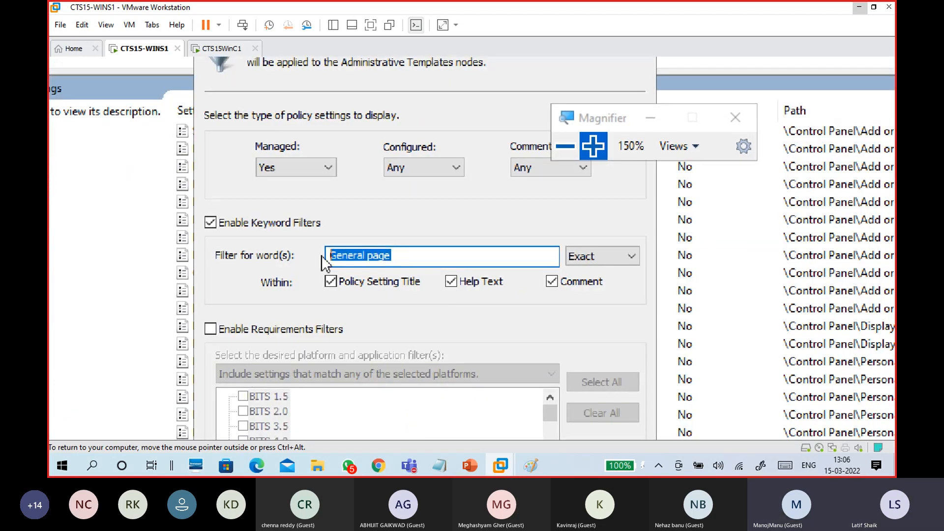
key(BackSpace)
text(Desktop wallpaper)
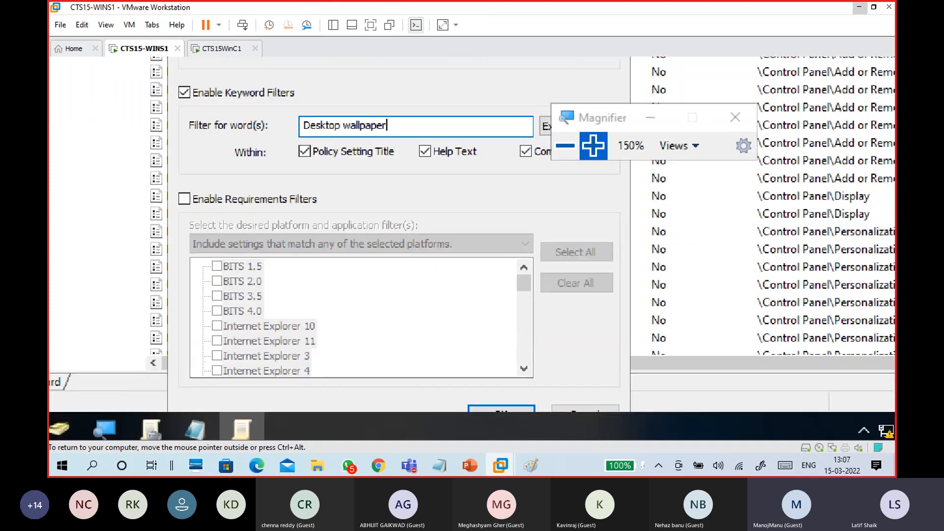
click(482, 400)
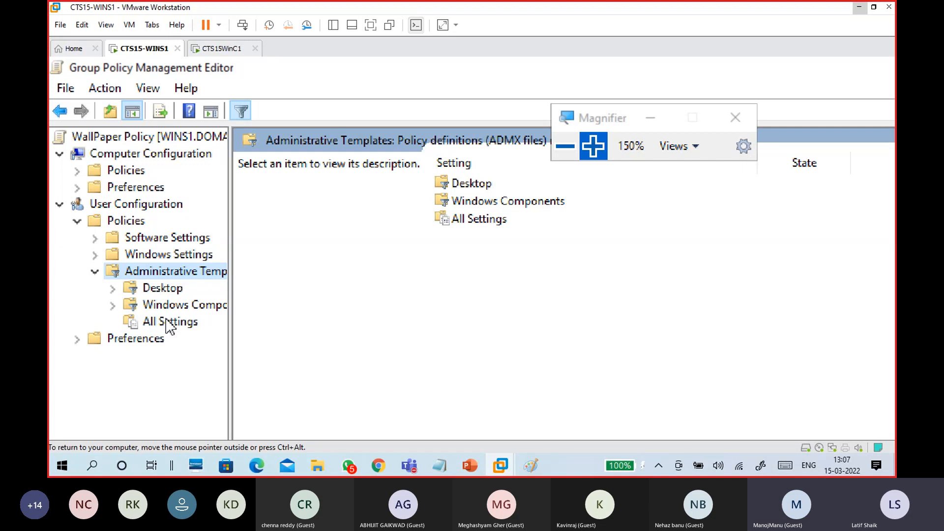
Show the filtered All Settings and select Desktop Wallpaper to read its description
click(167, 323)
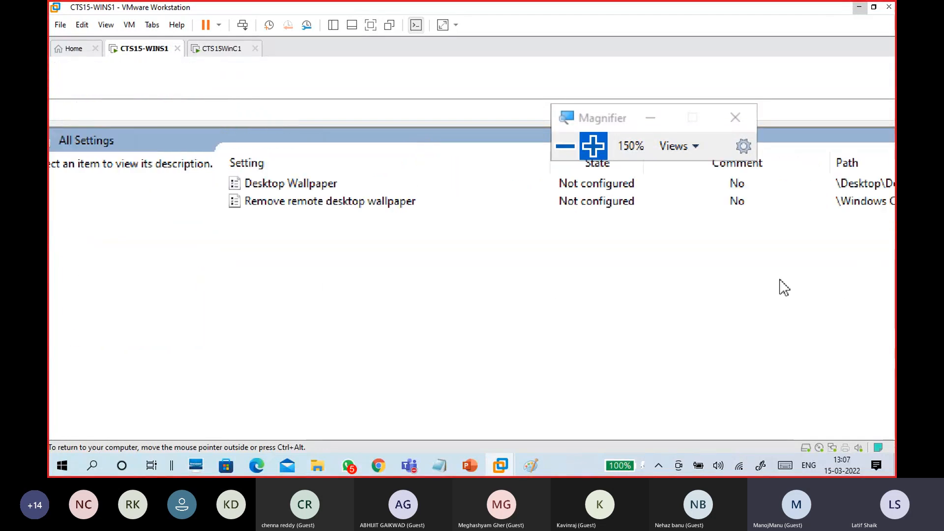
click(304, 189)
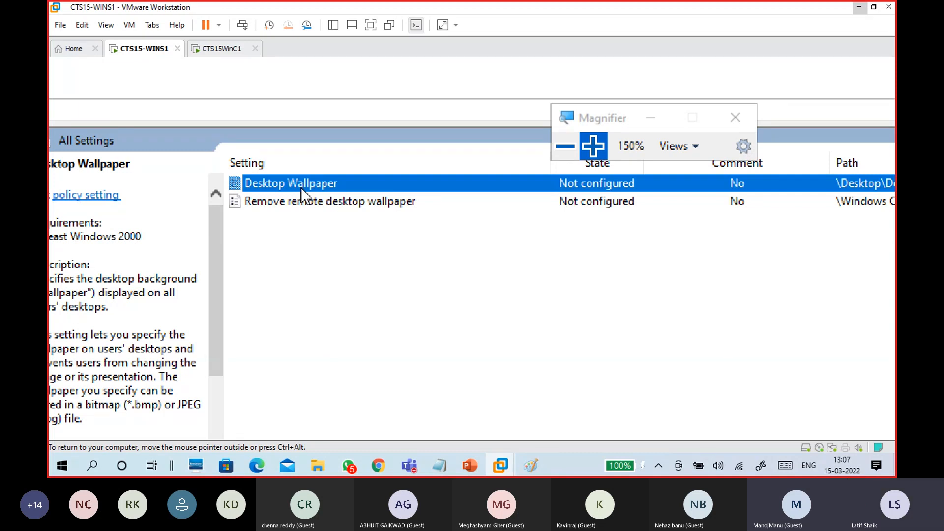
Open the Desktop Wallpaper policy and set it to Enabled, ready for the wallpaper name
double_click(302, 193)
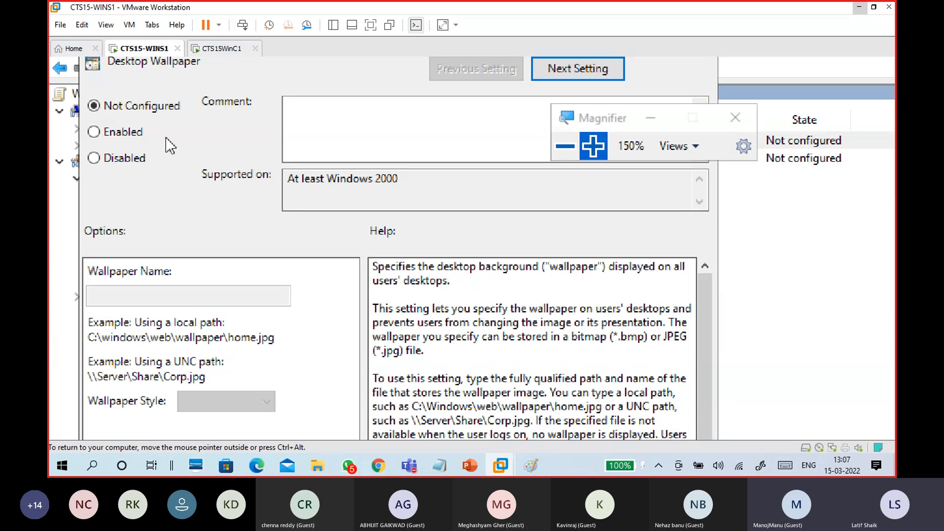
click(120, 132)
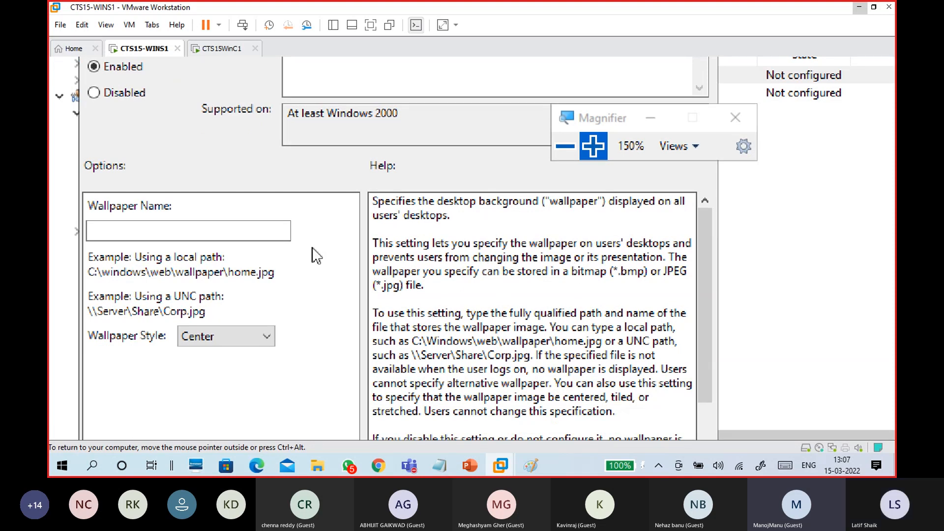
click(256, 224)
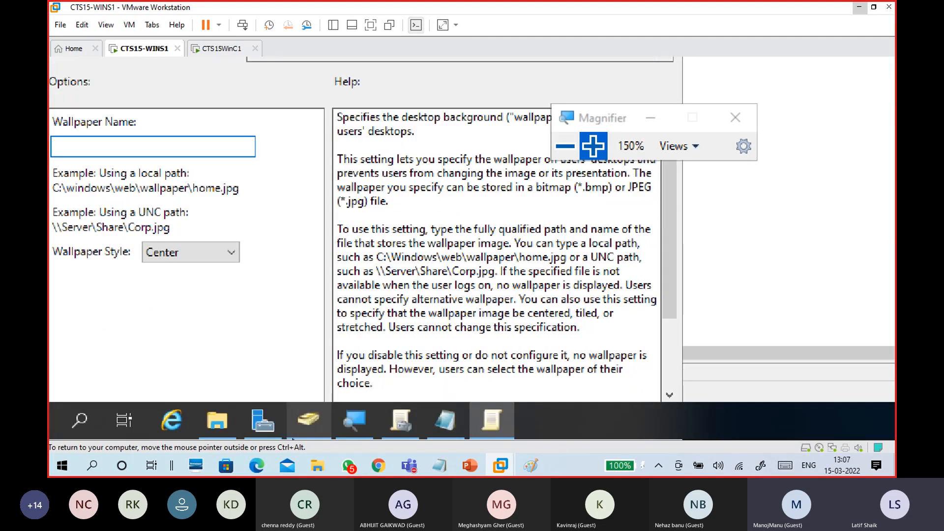
Copy the path \\WINS1\Wallpapers\domain.png from the ZXFD.txt notes
click(449, 423)
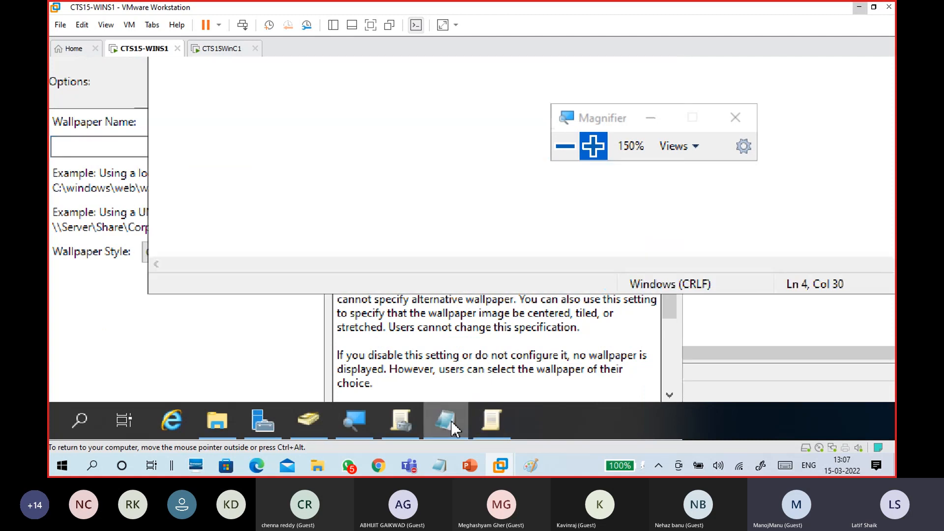
drag(416, 171, 187, 169)
right_click(213, 168)
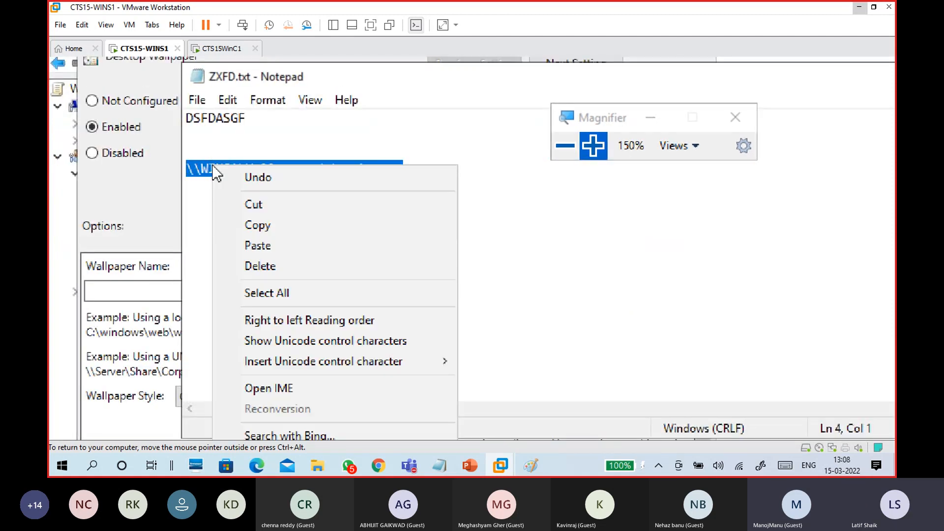
click(241, 223)
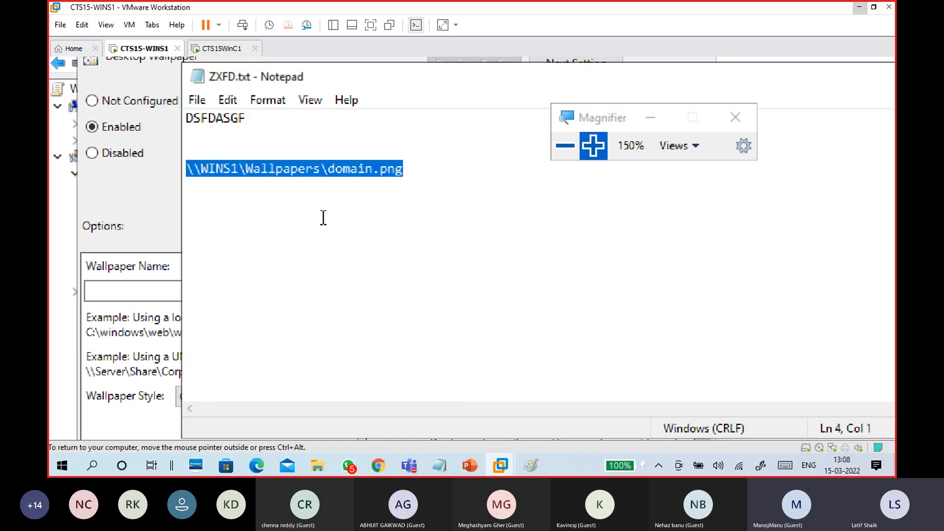
Confirm domain.png is in C:\Wallpapers, then return to the Wallpaper Name field
click(250, 433)
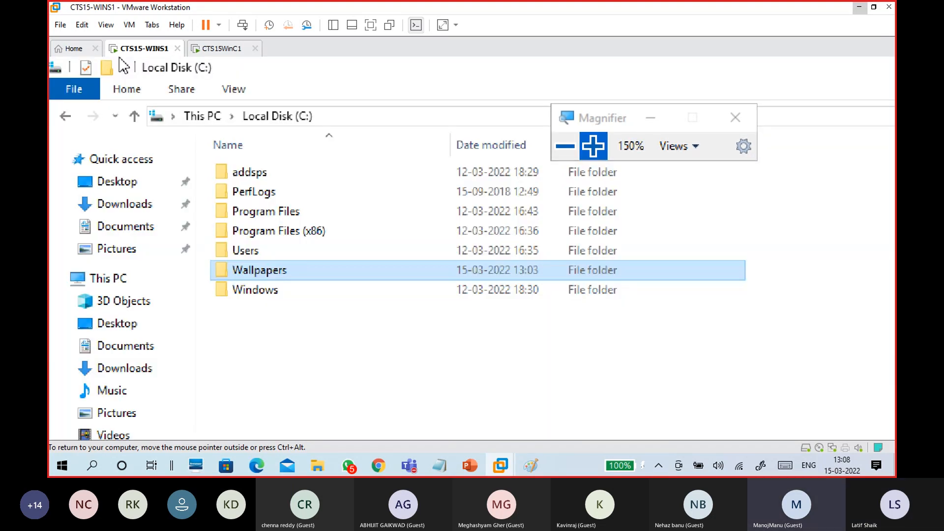
double_click(260, 275)
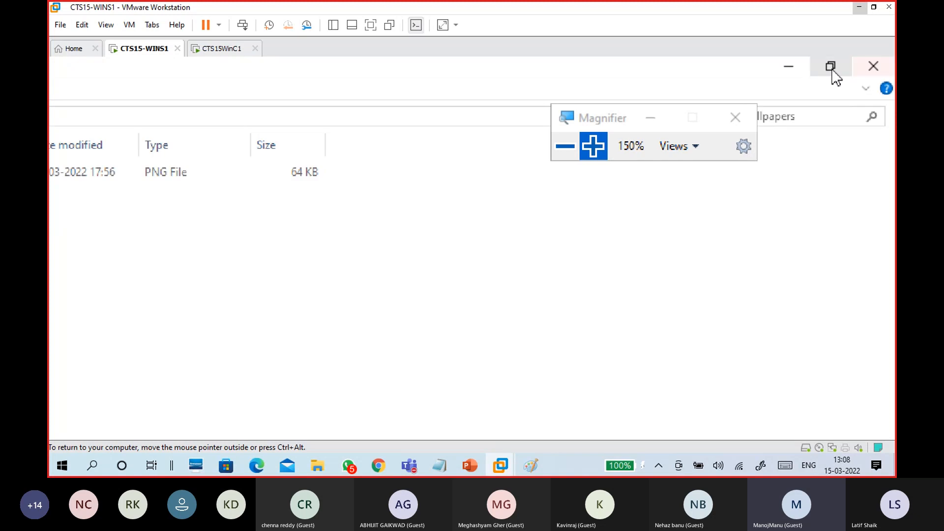
click(789, 67)
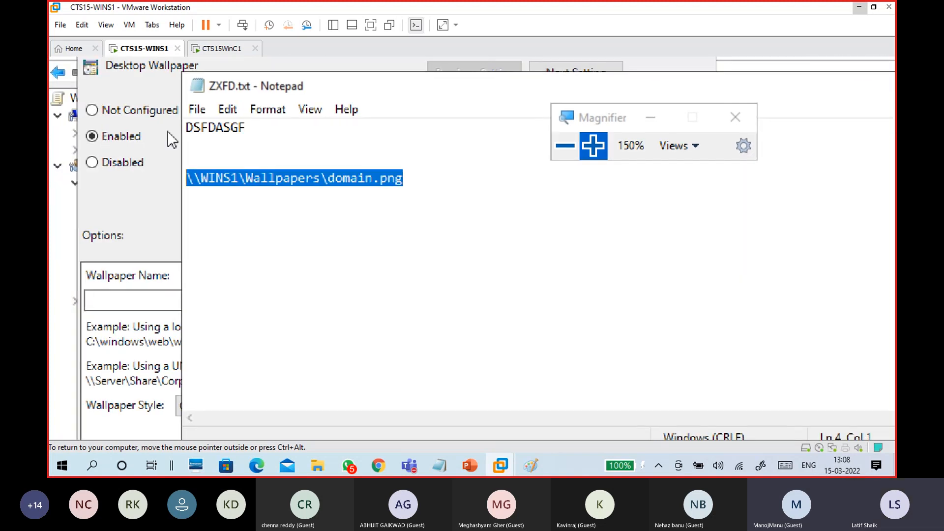
click(125, 297)
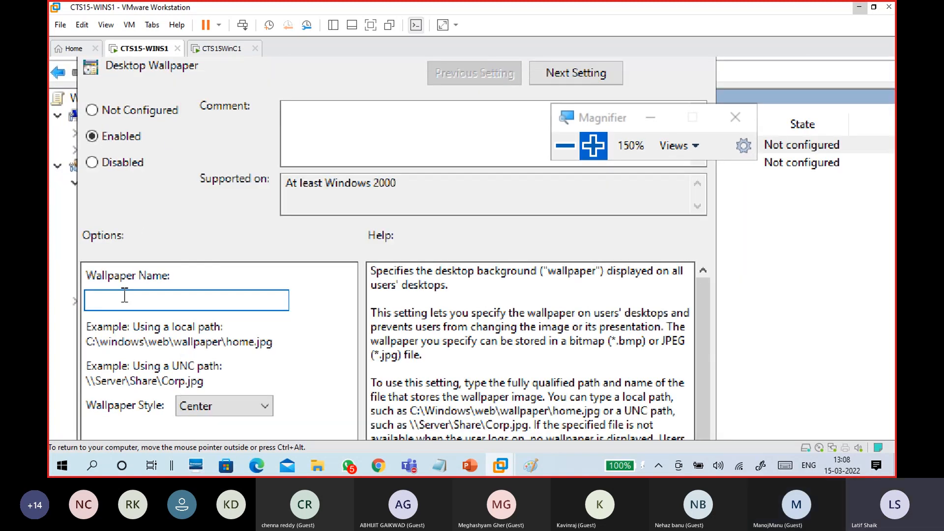
Paste \\WINS1\Wallpapers\domain.png as Wallpaper Name and apply the Enabled policy
key(ctrl+v)
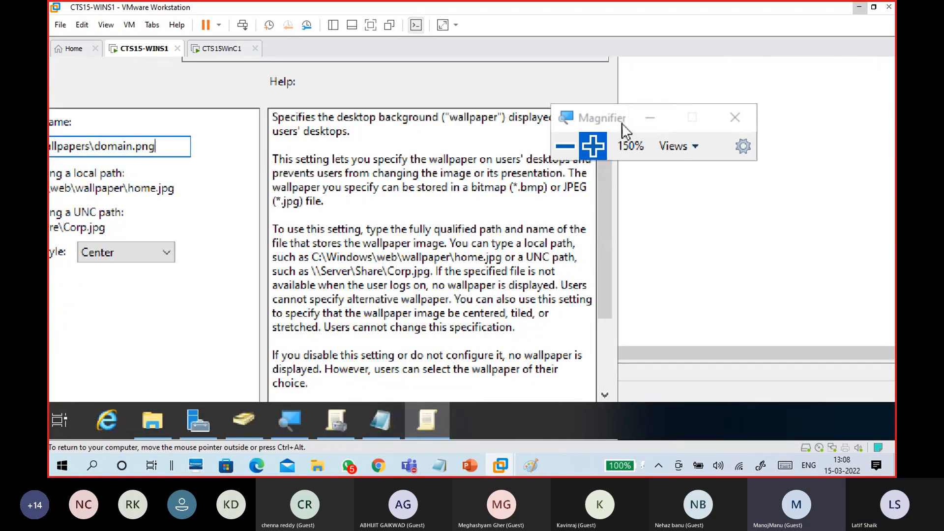
click(650, 120)
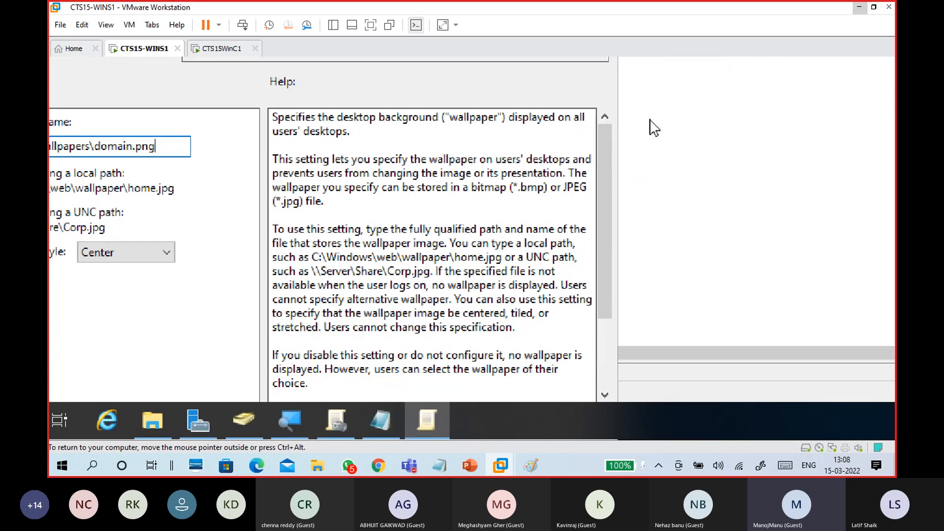
click(499, 326)
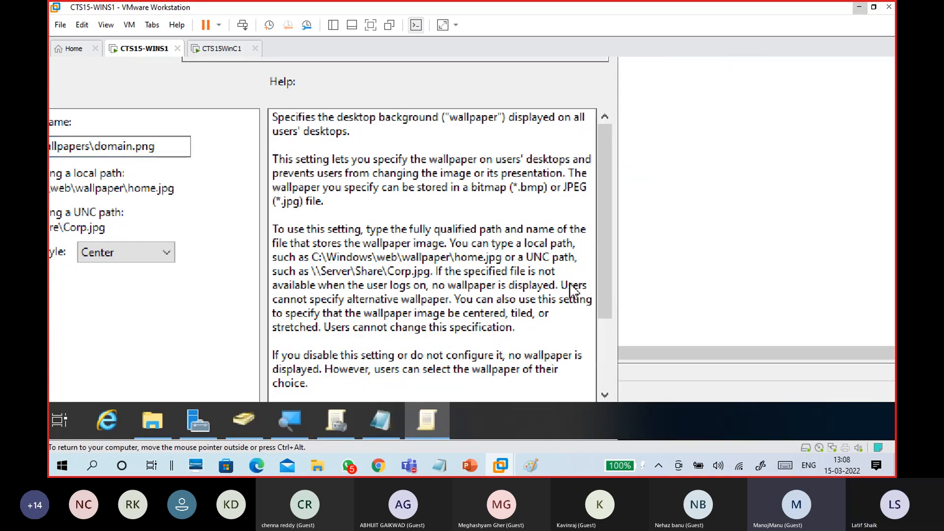
click(586, 73)
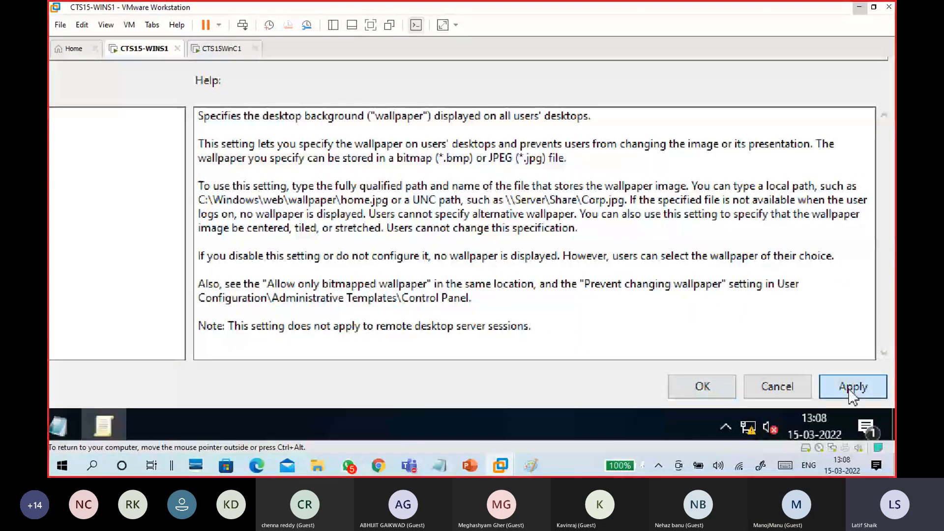
click(854, 387)
click(732, 391)
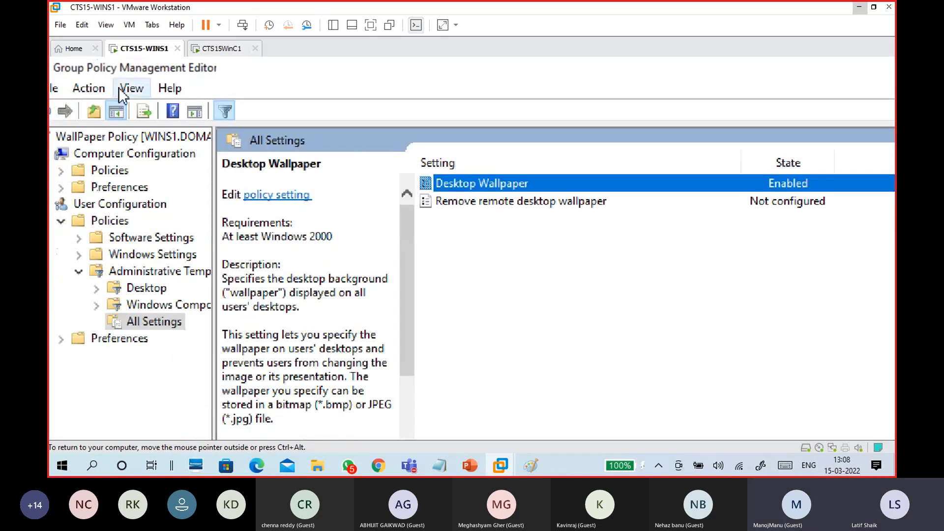
click(129, 89)
click(184, 249)
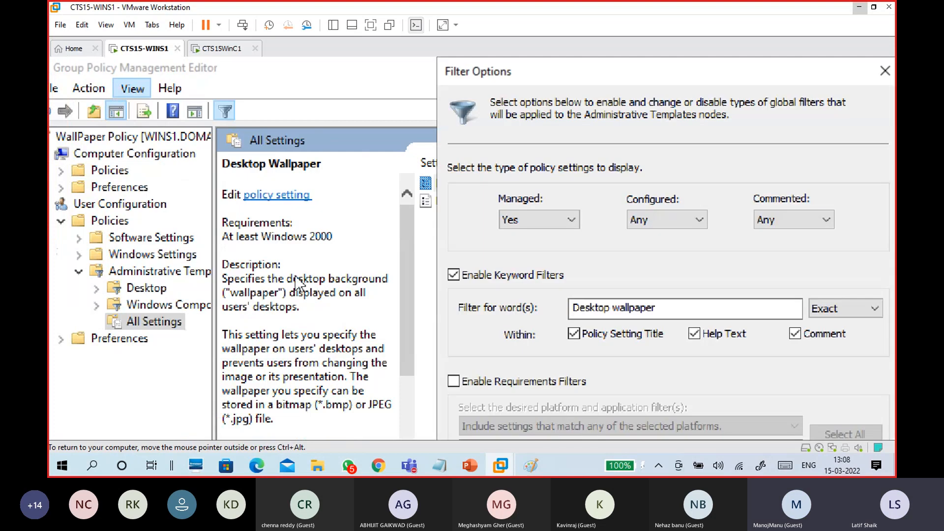
click(494, 274)
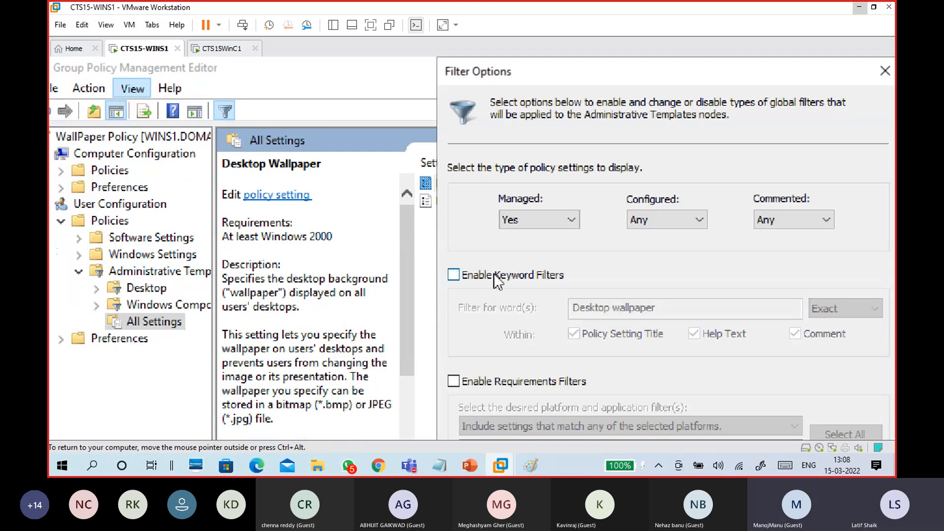
click(494, 274)
click(677, 308)
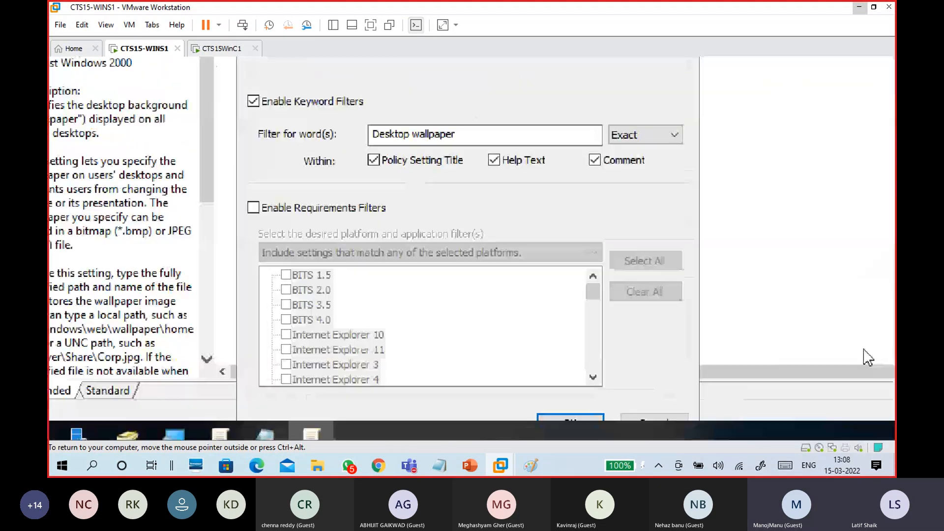
click(592, 414)
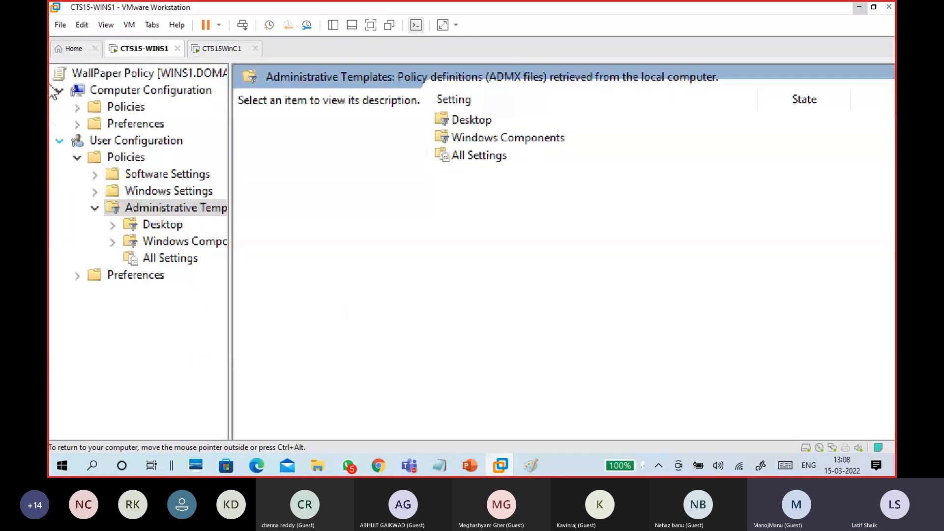
click(161, 260)
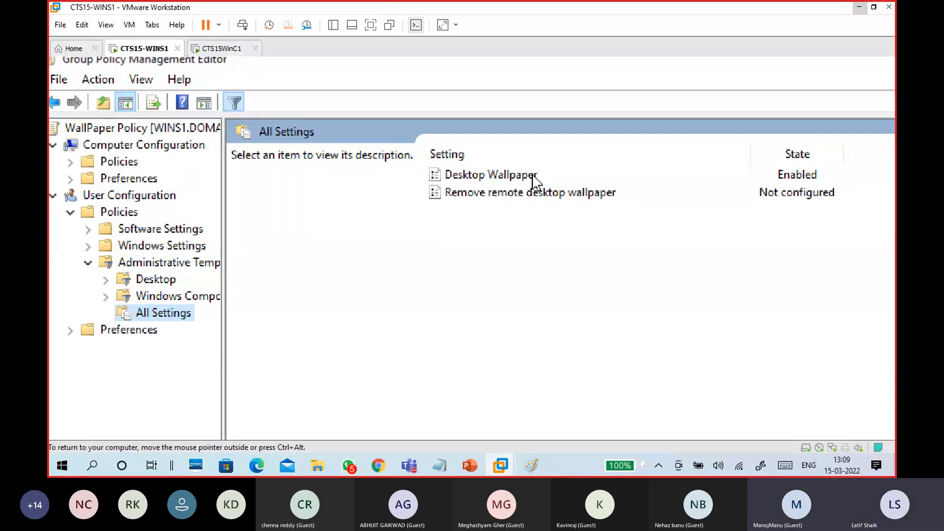
Reopen Desktop Wallpaper to verify its path, then go from Wallpapers up to Local Disk (C:)
click(513, 173)
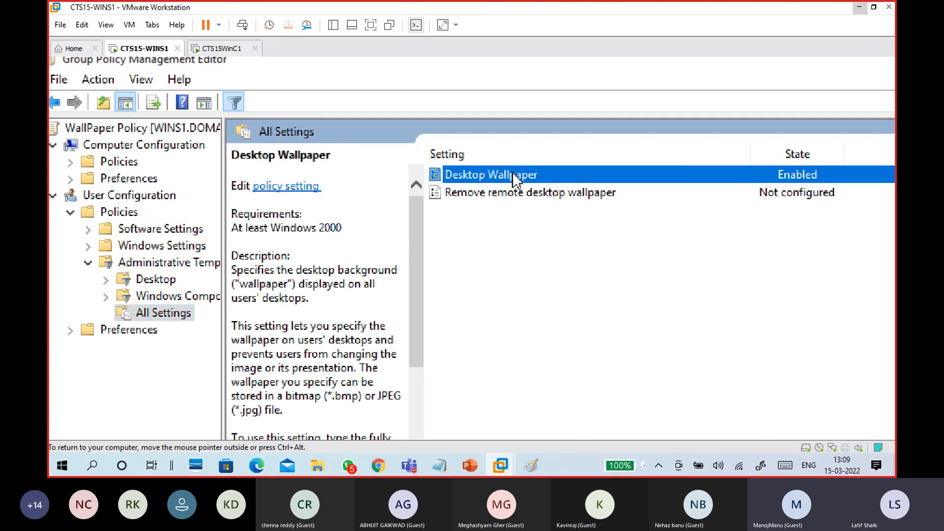
double_click(512, 175)
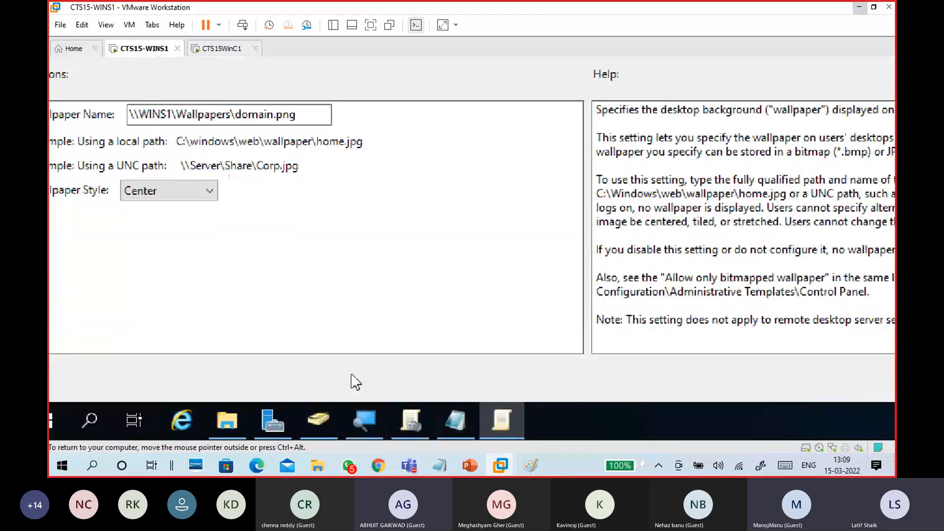
click(230, 422)
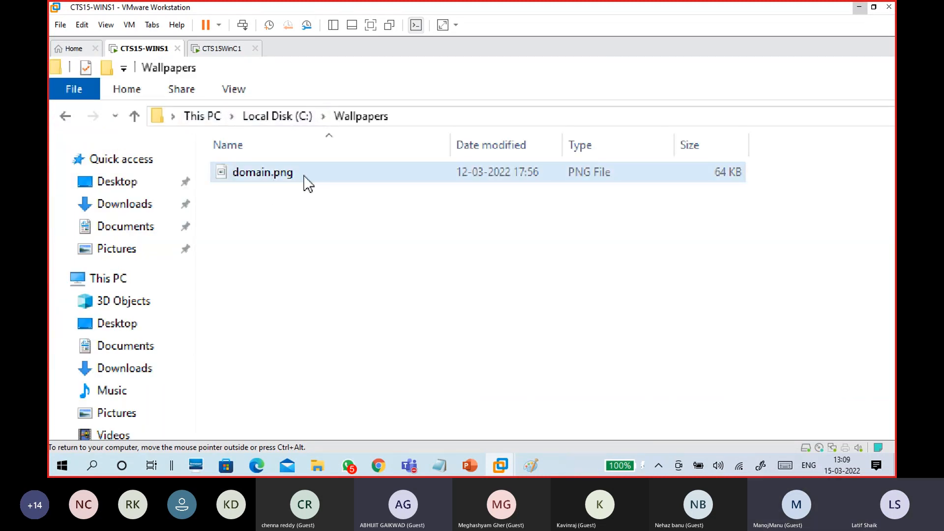
click(290, 118)
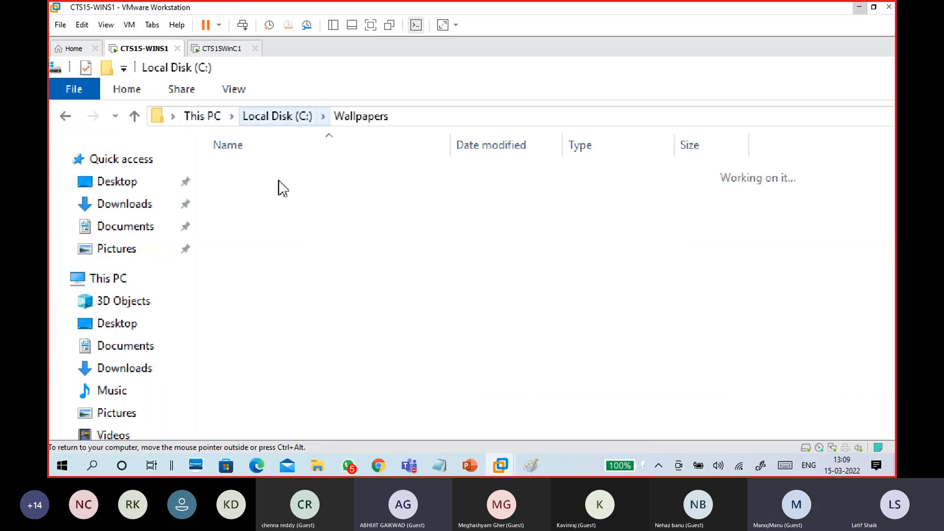
Check the Wallpapers folder's Sharing tab for the \\WINS1\Wallpapers network path, then cancel the properties
right_click(287, 276)
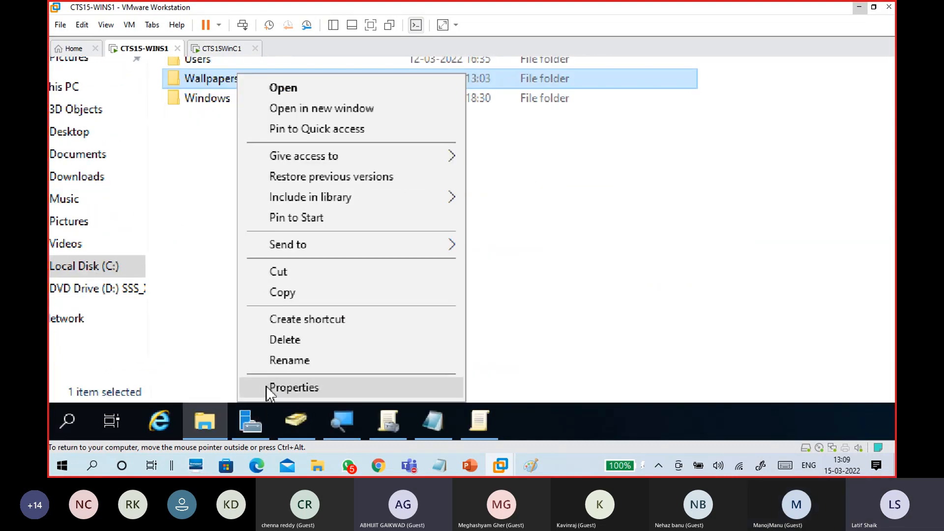
click(267, 386)
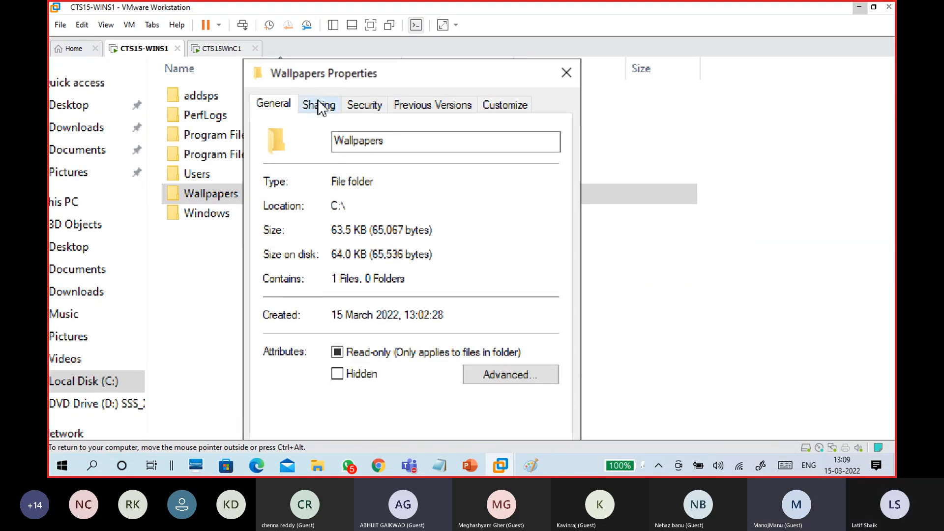
click(318, 103)
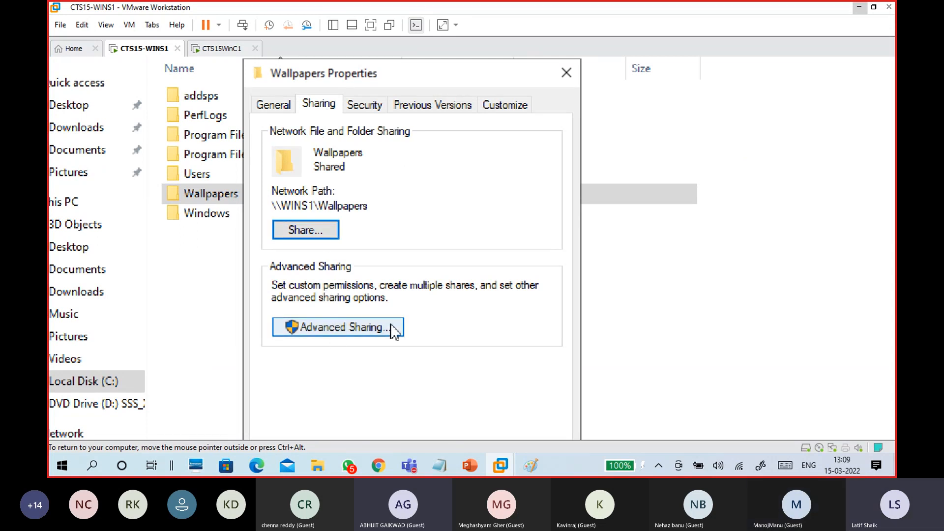
click(380, 200)
drag(380, 201, 249, 206)
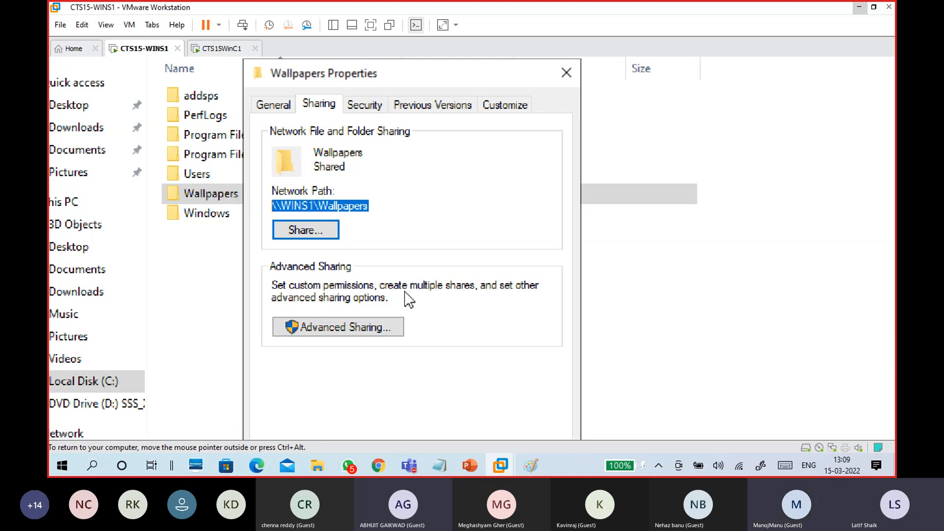
click(433, 386)
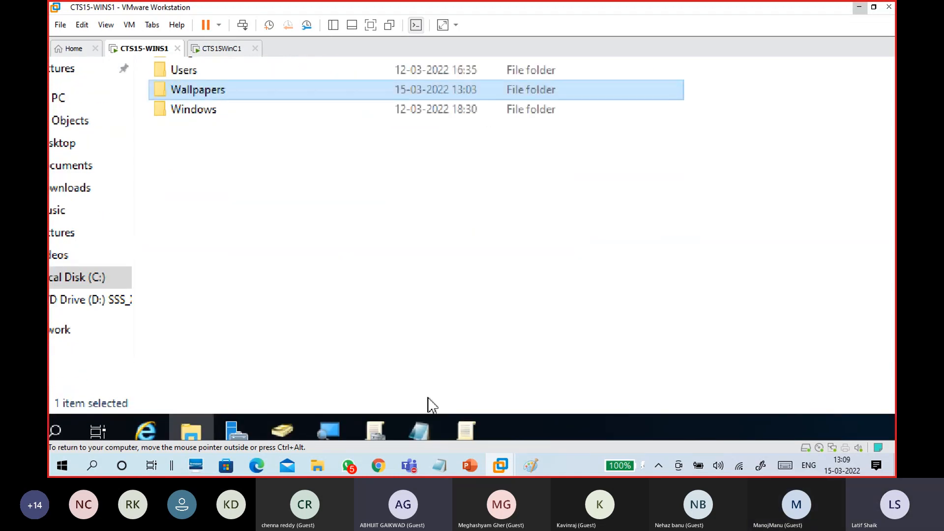
Paste the \\WINS1\Wallpapers\domain.png path from Notepad into Wallpaper Name and apply the Desktop Wallpaper policy
click(418, 432)
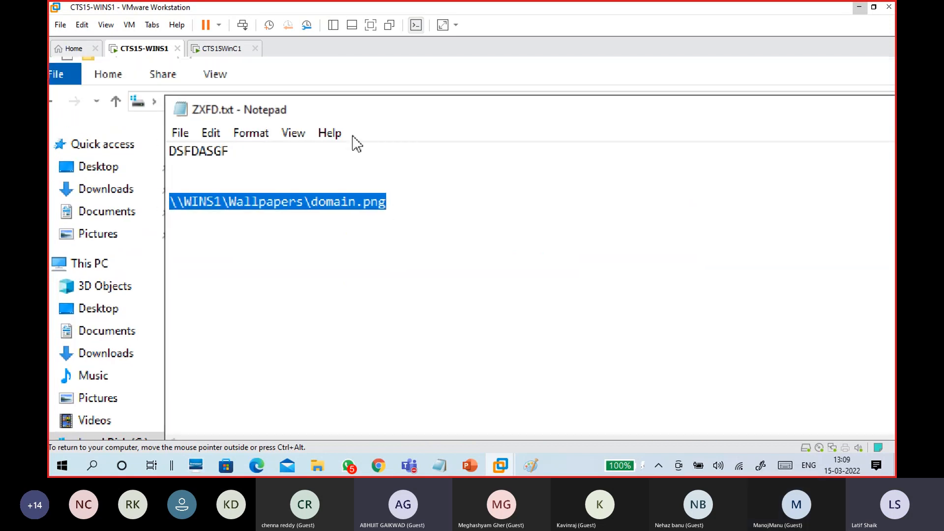
drag(396, 202, 158, 195)
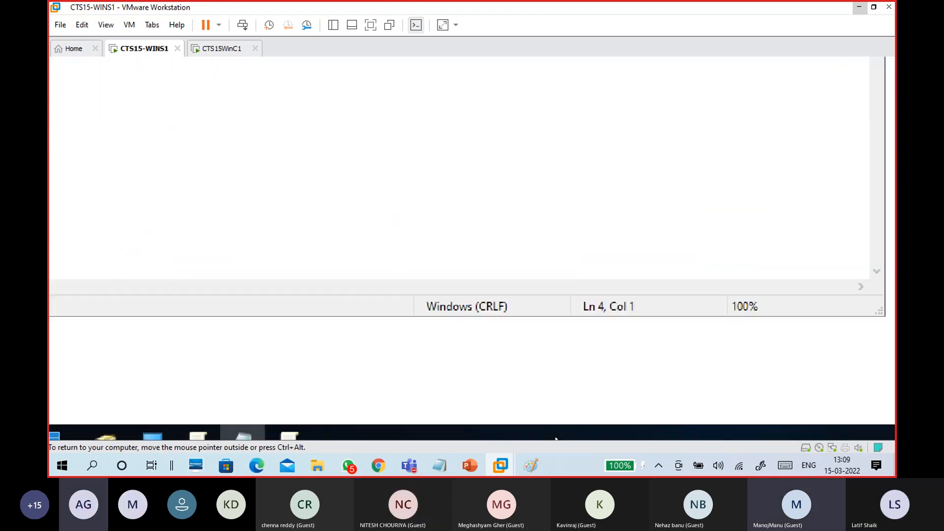
click(320, 426)
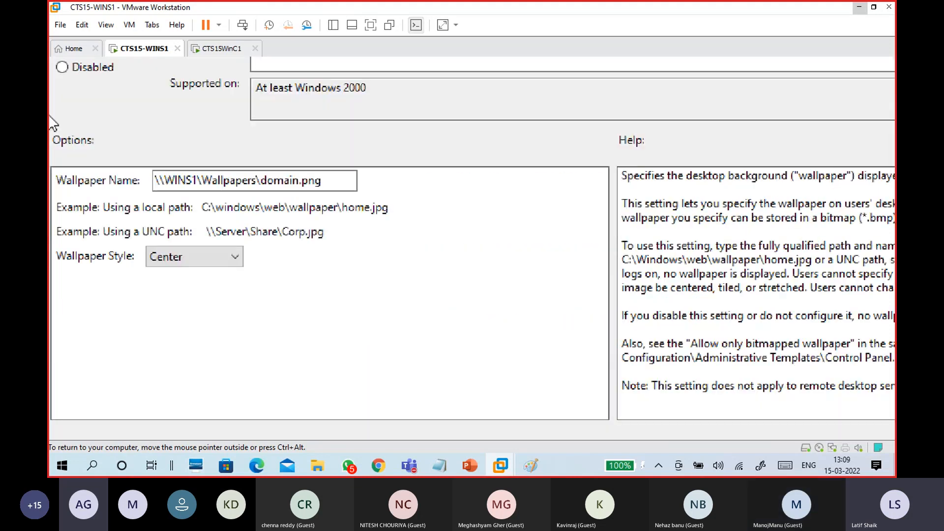
click(201, 175)
drag(321, 182, 148, 185)
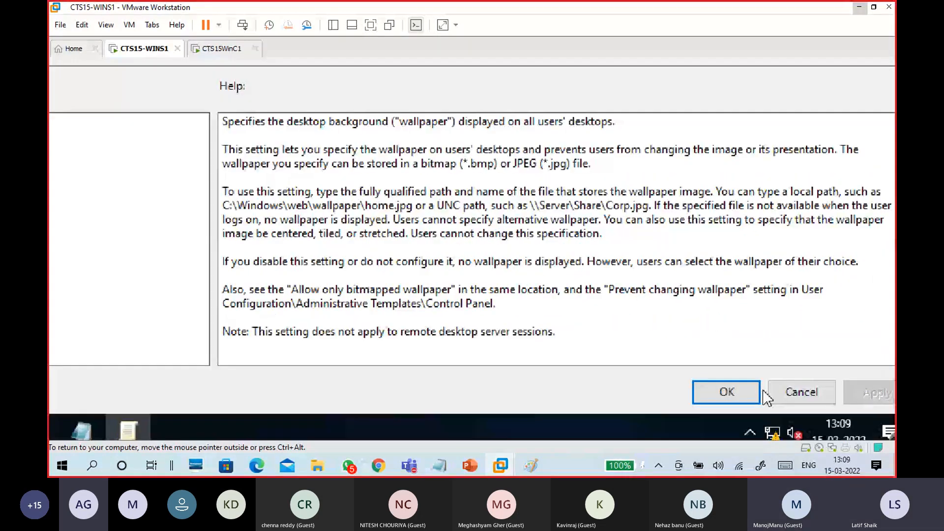
click(745, 396)
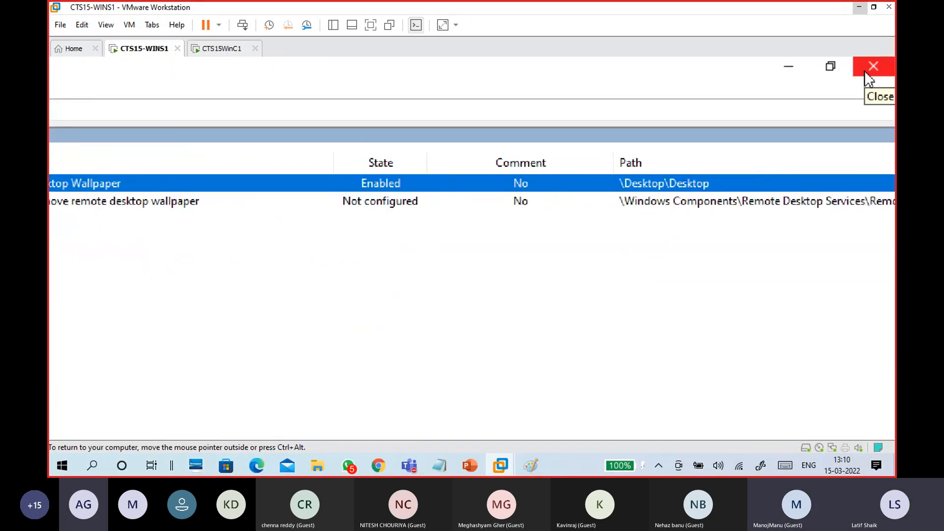
Close the policy editor, minimize Notepad and Explorer, and refresh the WallPaper Policy settings report
click(873, 66)
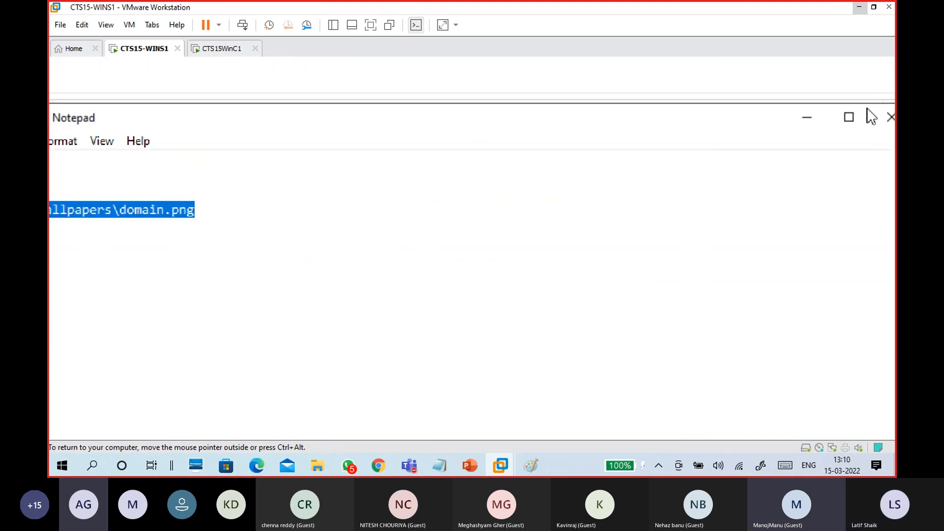
click(824, 117)
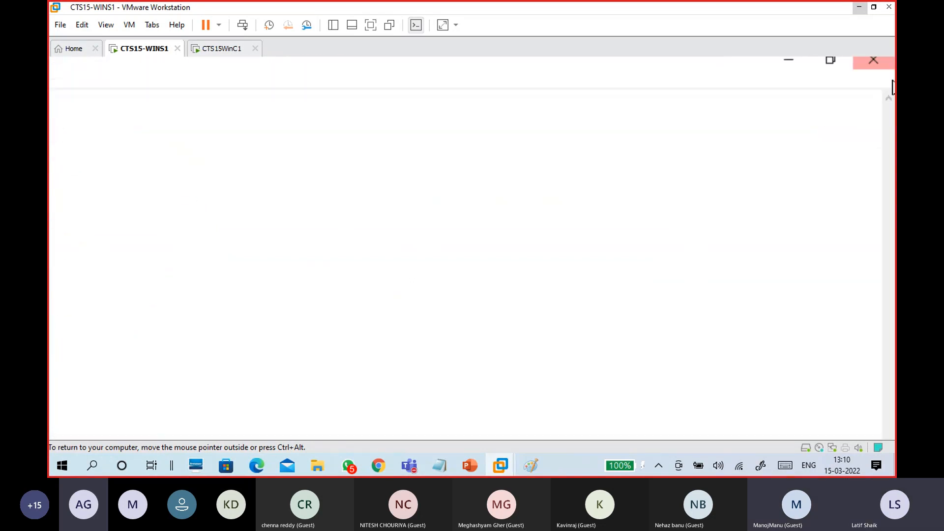
click(790, 61)
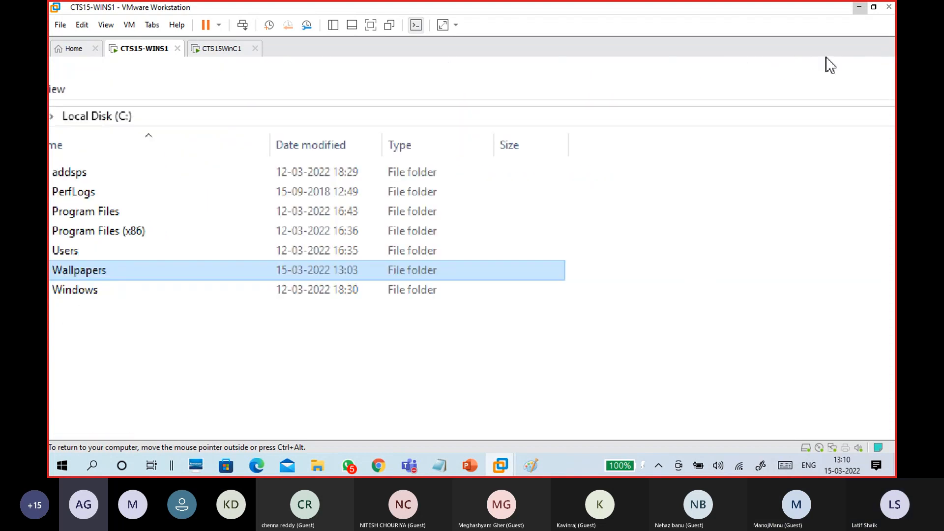
click(797, 66)
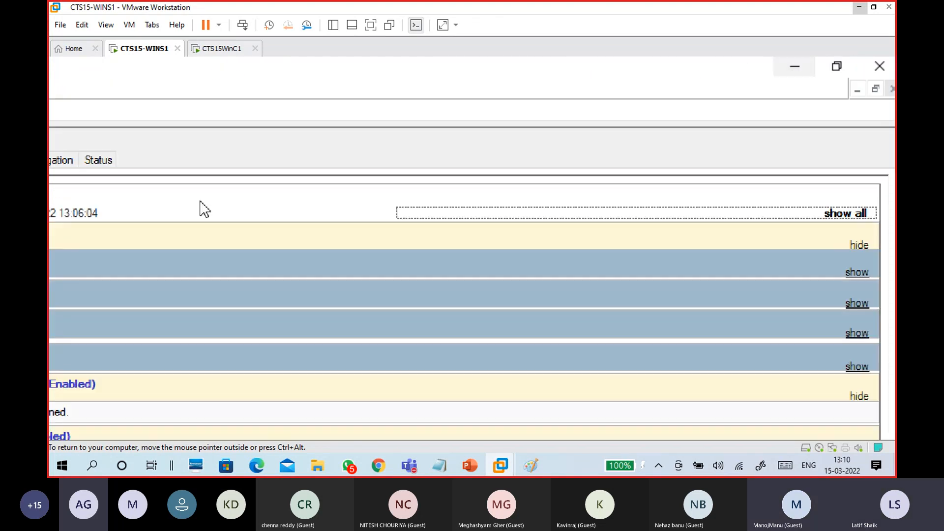
click(103, 195)
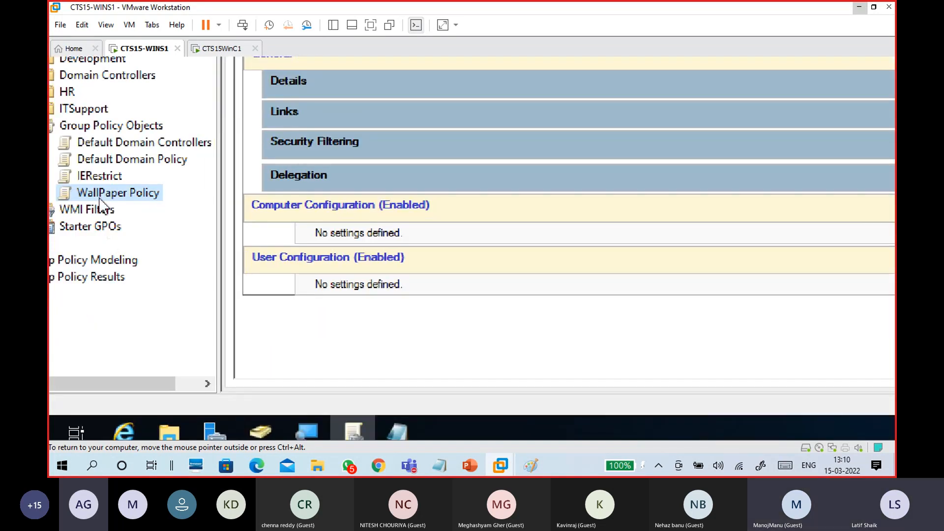
click(155, 205)
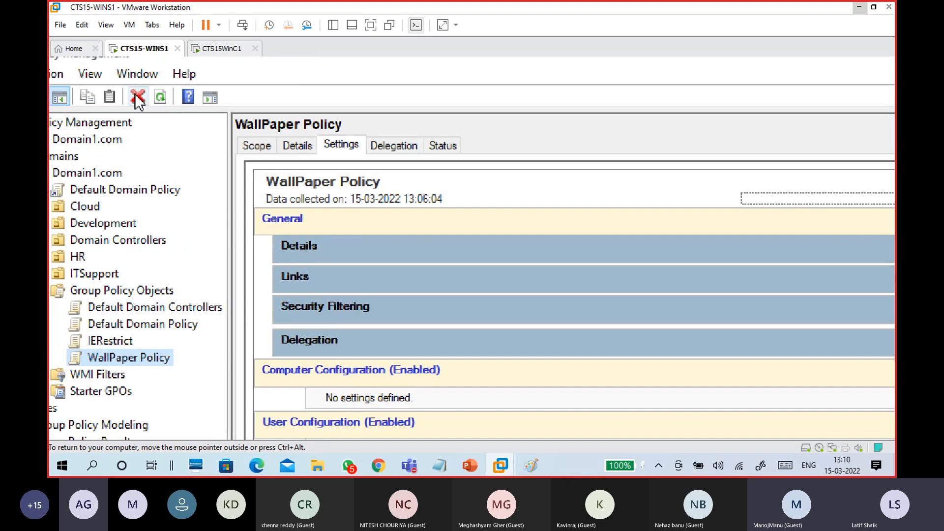
click(160, 97)
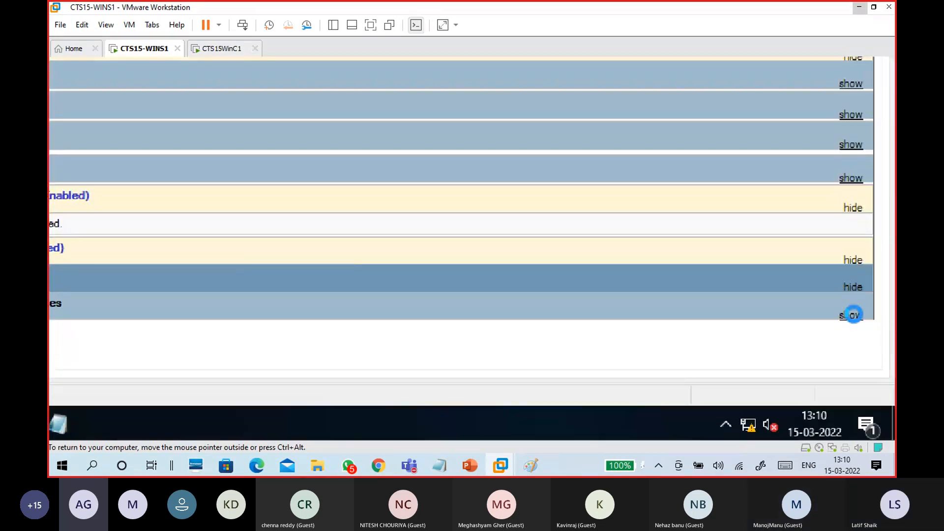
Confirm Desktop Wallpaper is Enabled in the report, then view ITSupport's linked GPOs (only IERestrict)
click(851, 315)
click(839, 366)
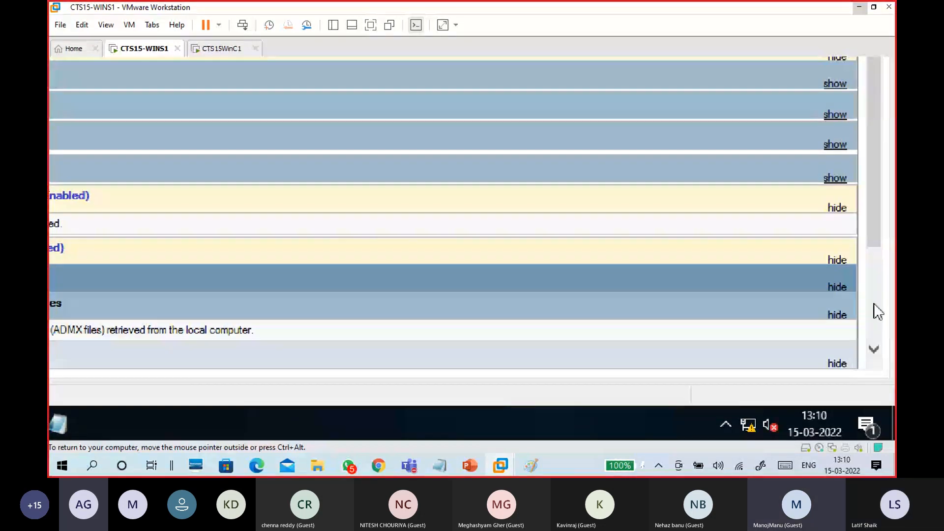
drag(879, 222, 869, 311)
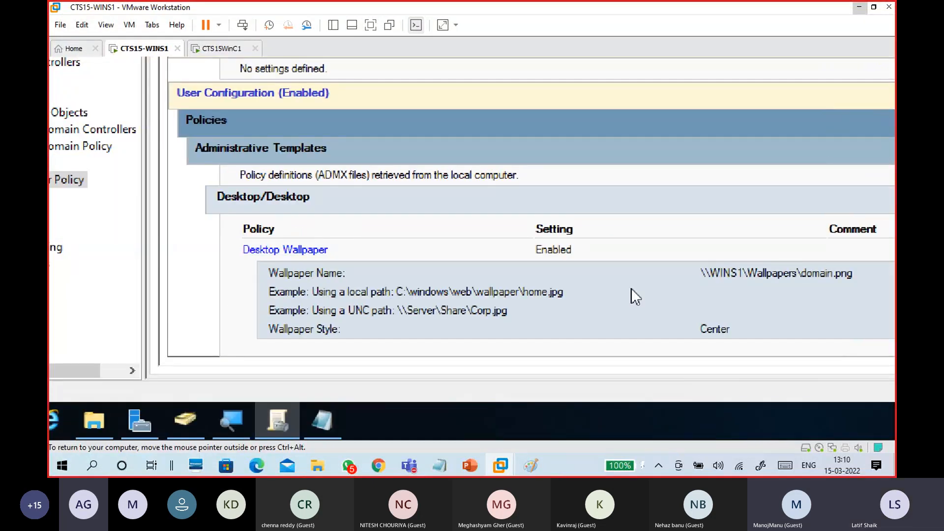
drag(703, 270, 852, 274)
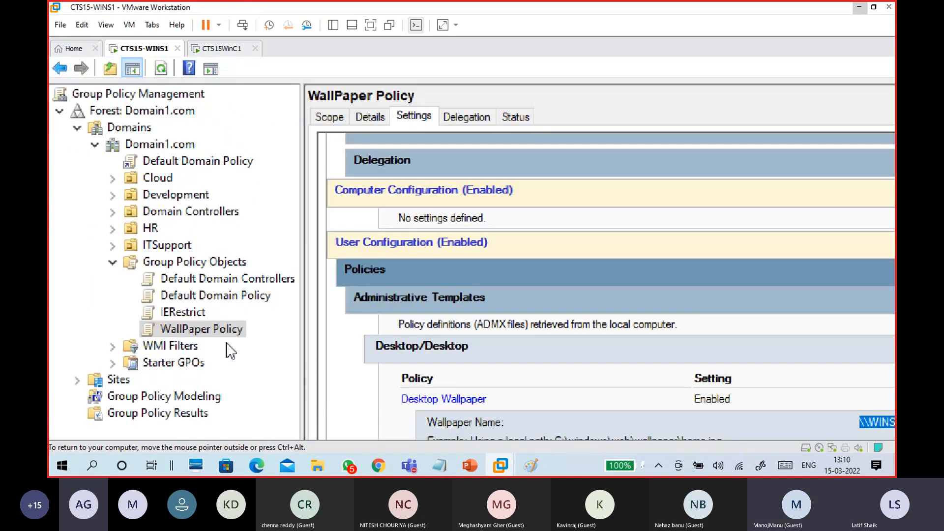
click(113, 245)
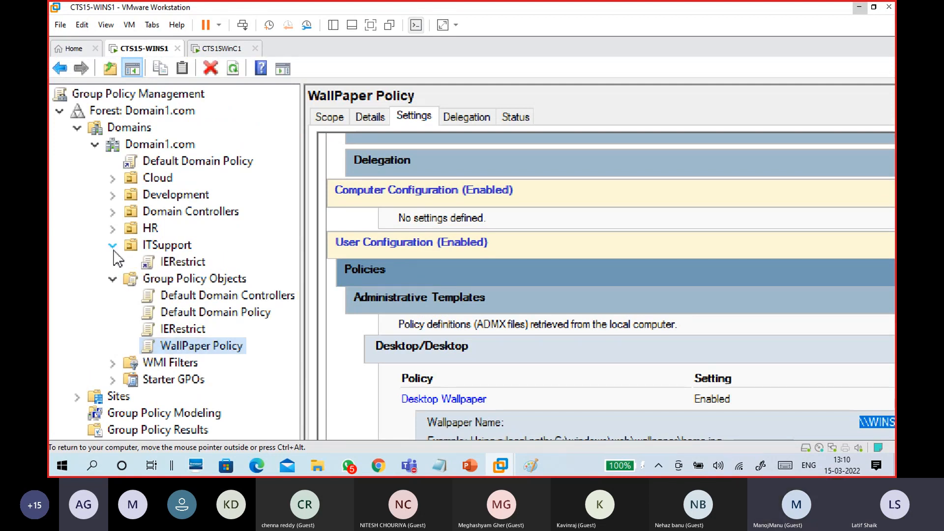
click(167, 245)
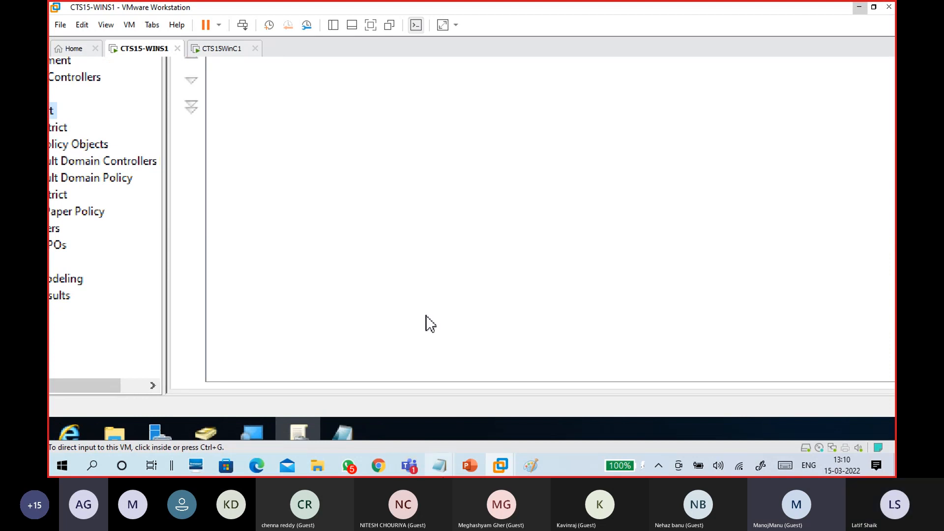
Bring the Teams meeting forward and stop the screen share so it can restart
mouse_move(409, 465)
click(411, 406)
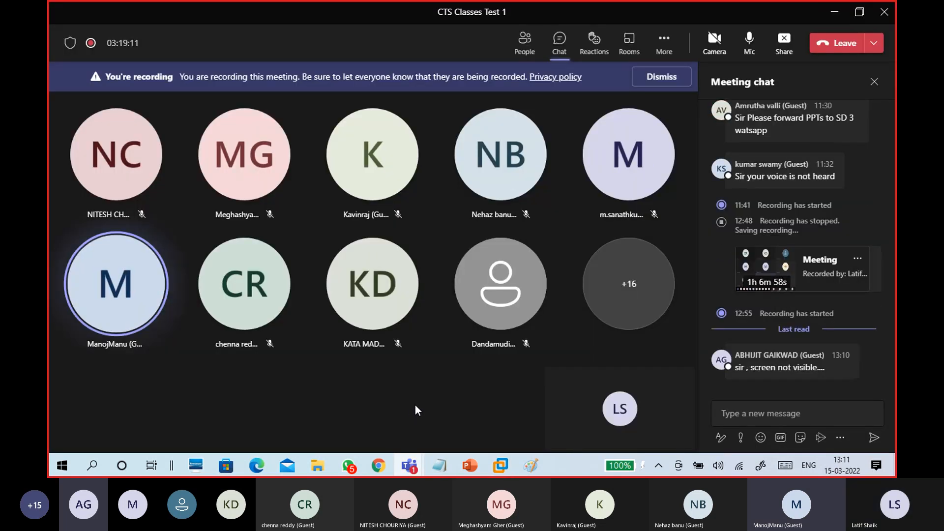
click(783, 40)
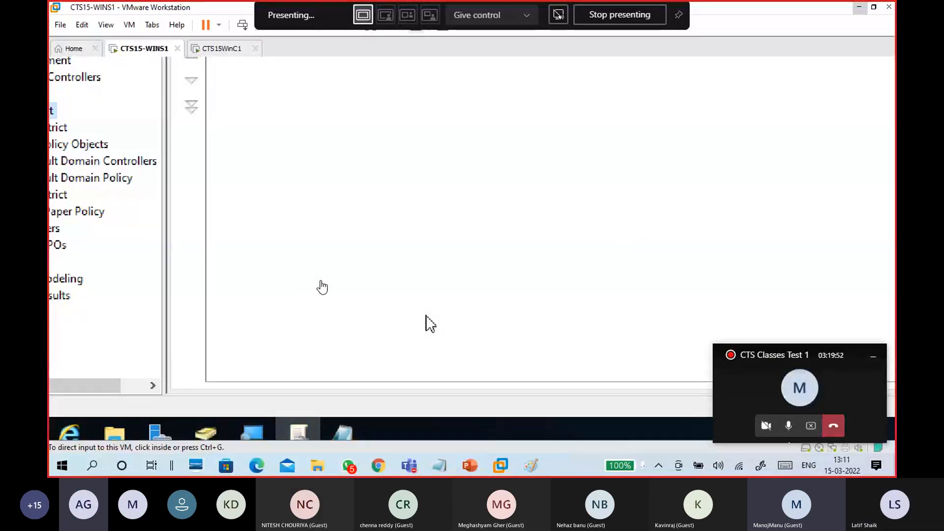
Expand Development into DotNet, Java and Python, and select Java, which has no linked GPOs
click(429, 324)
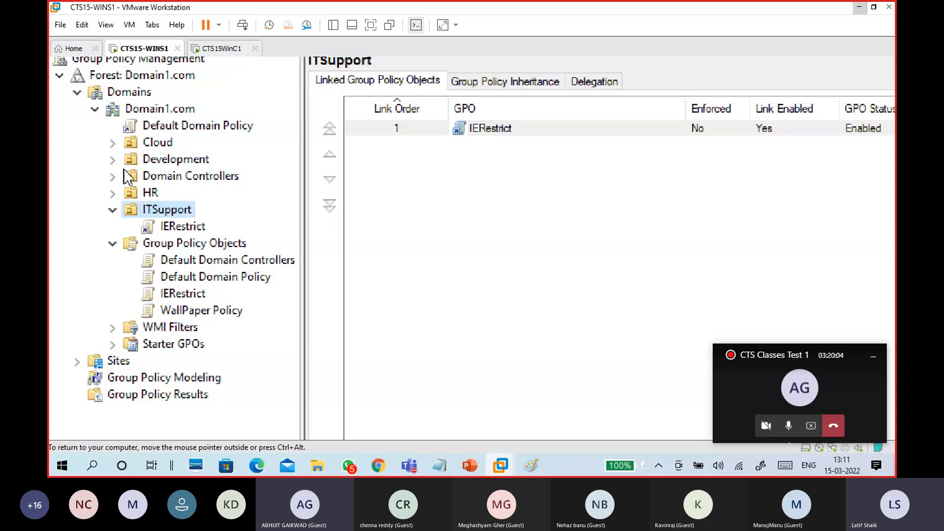
click(114, 160)
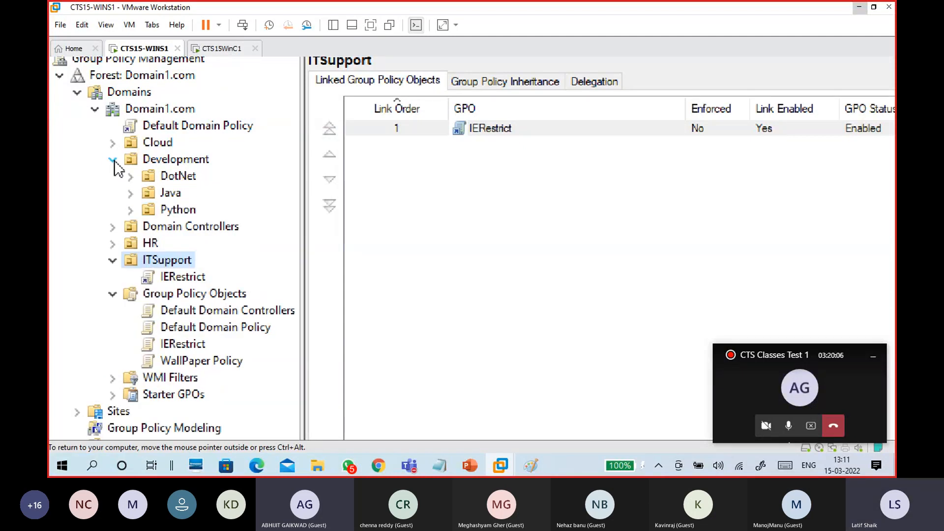
click(170, 195)
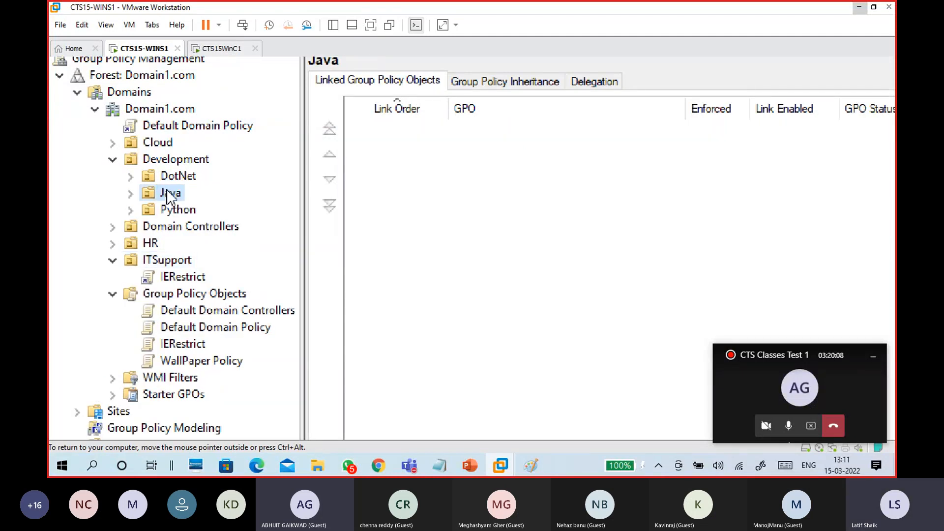
right_click(170, 196)
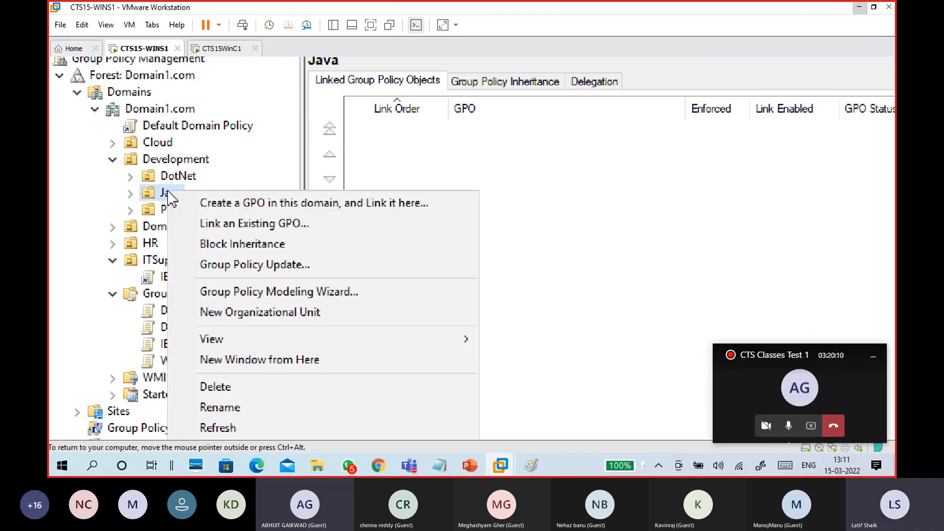
click(160, 192)
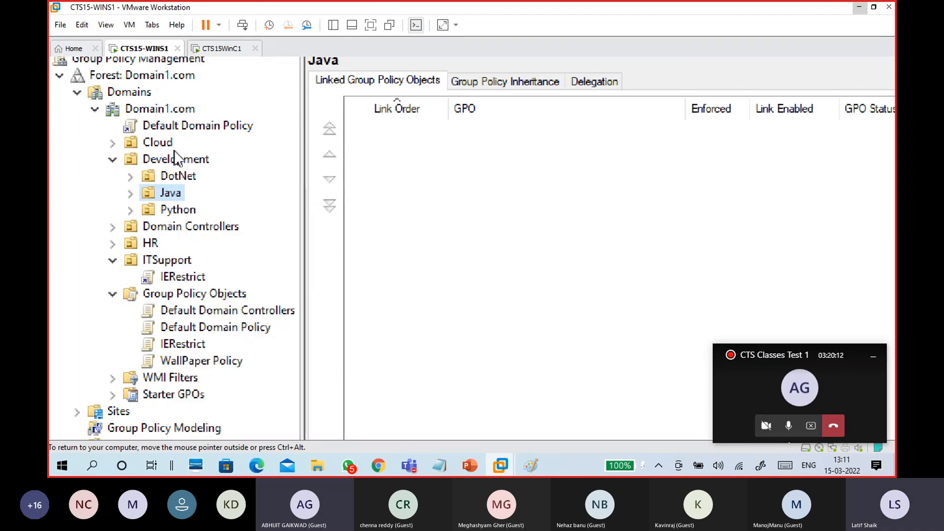
click(172, 148)
click(172, 164)
click(171, 193)
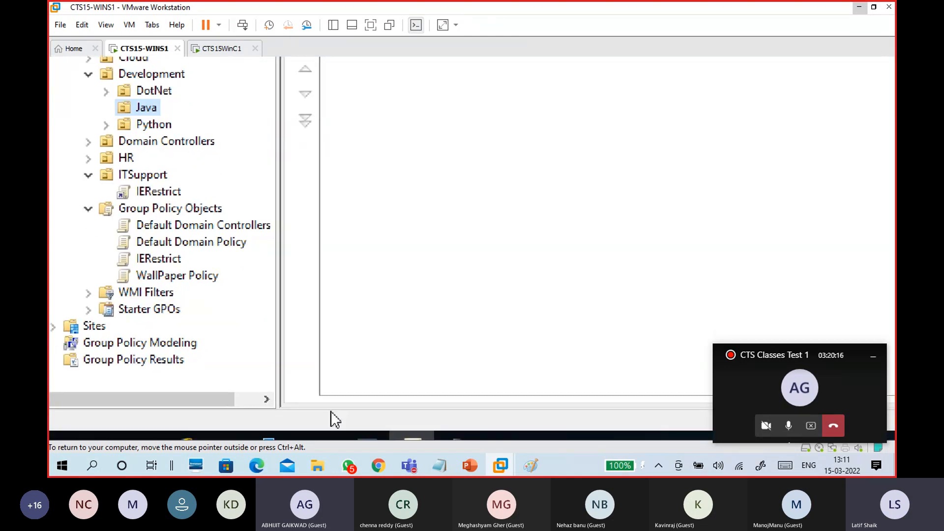
click(342, 422)
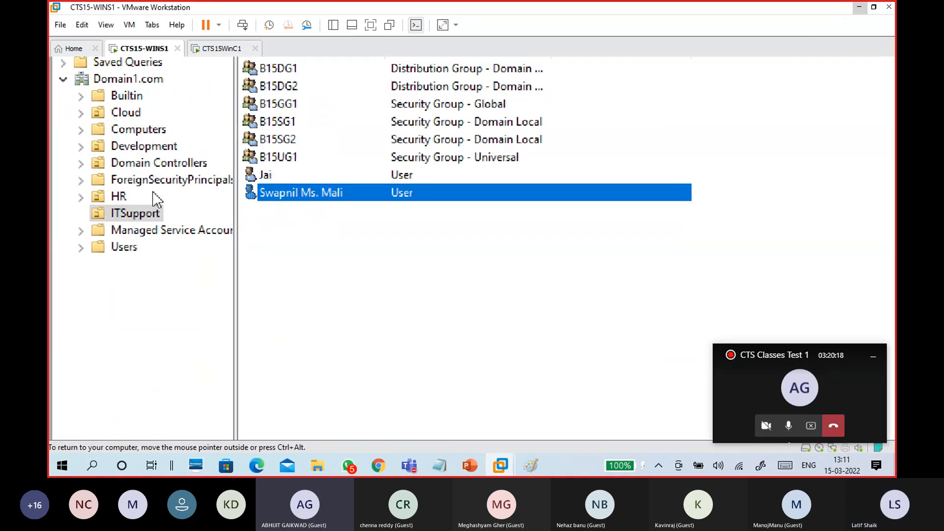
click(136, 146)
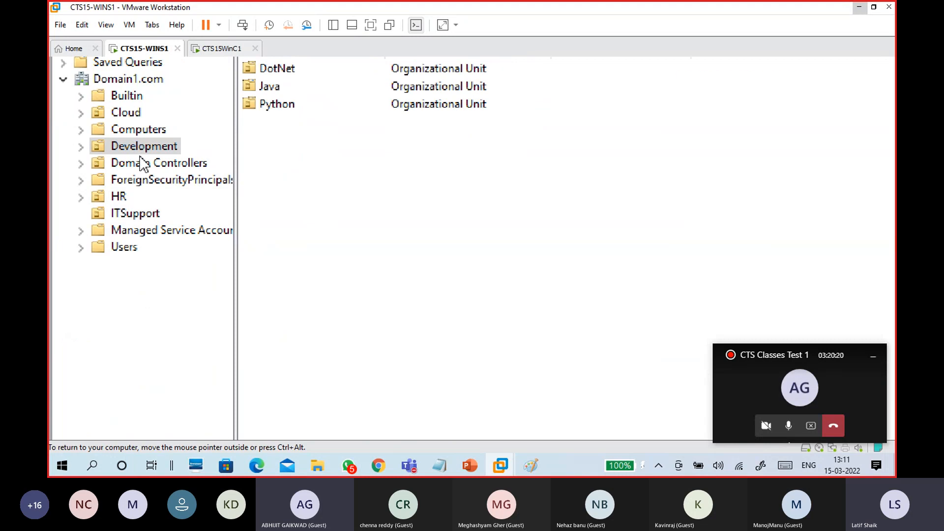
double_click(269, 87)
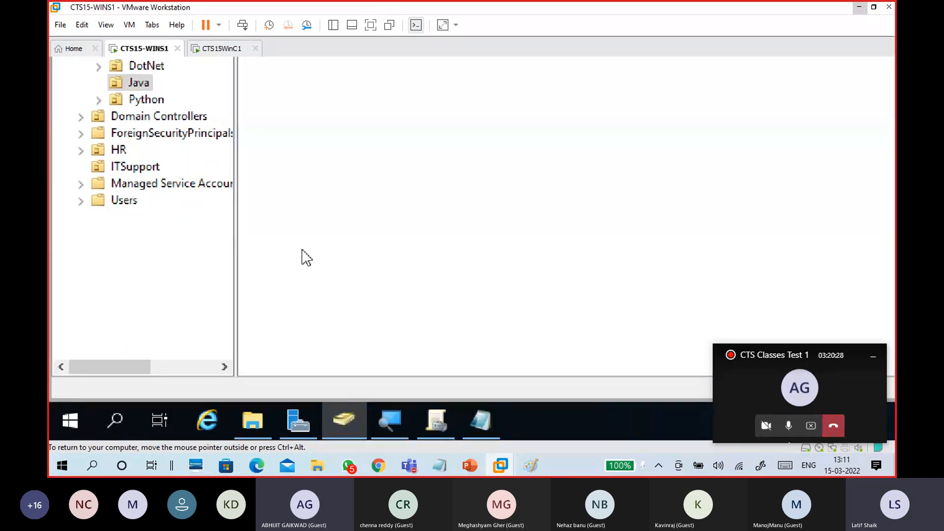
click(451, 413)
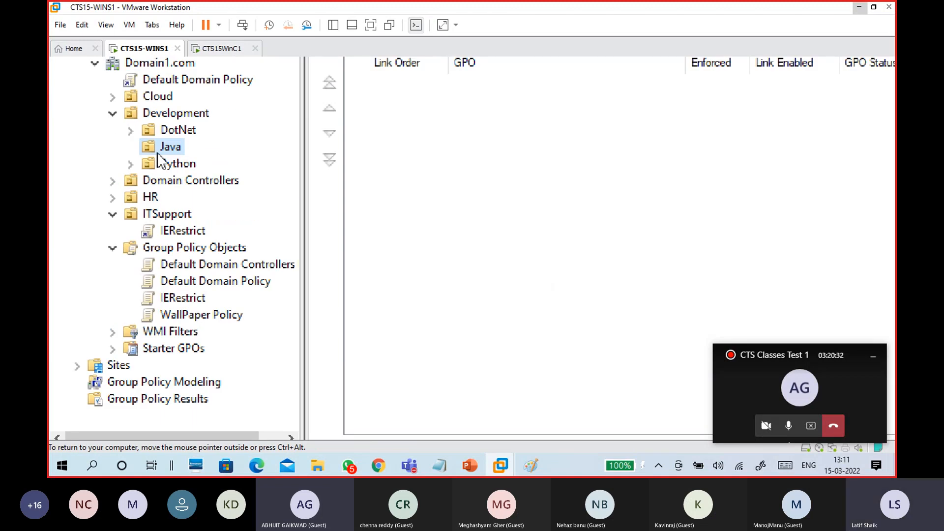
Start linking an existing GPO to Java, cancel the selection, and reselect the Development and Java OUs
right_click(167, 148)
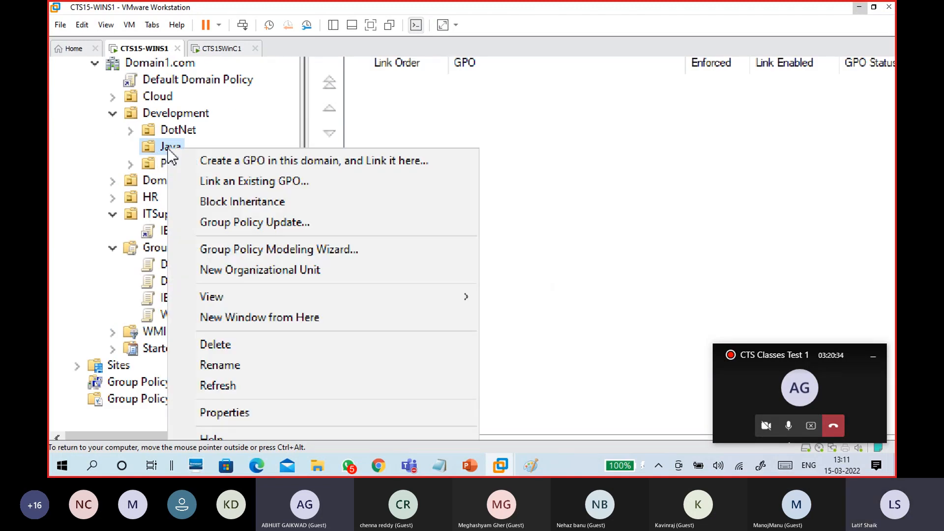
click(231, 181)
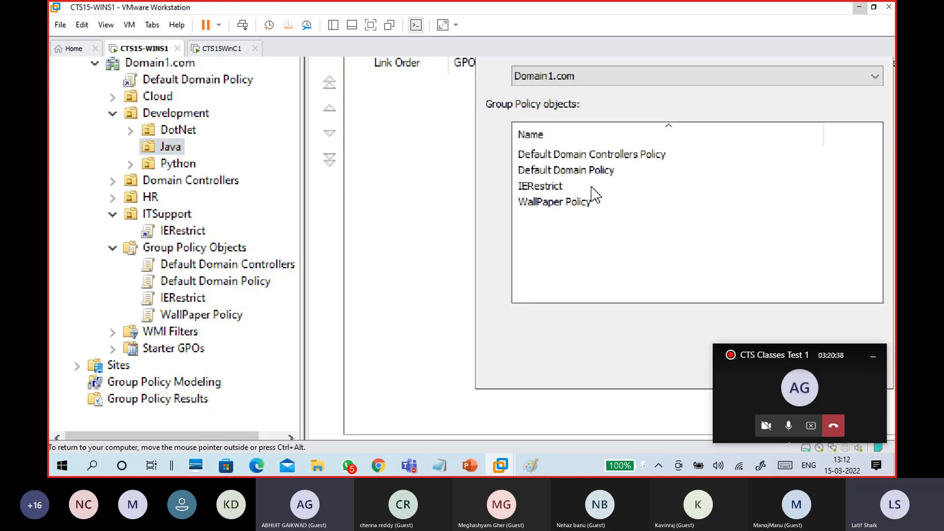
click(588, 208)
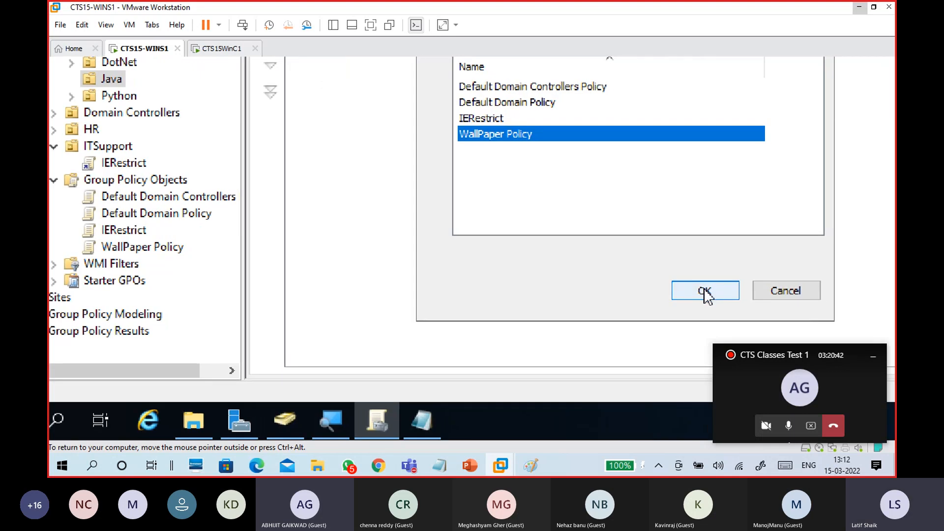
click(789, 290)
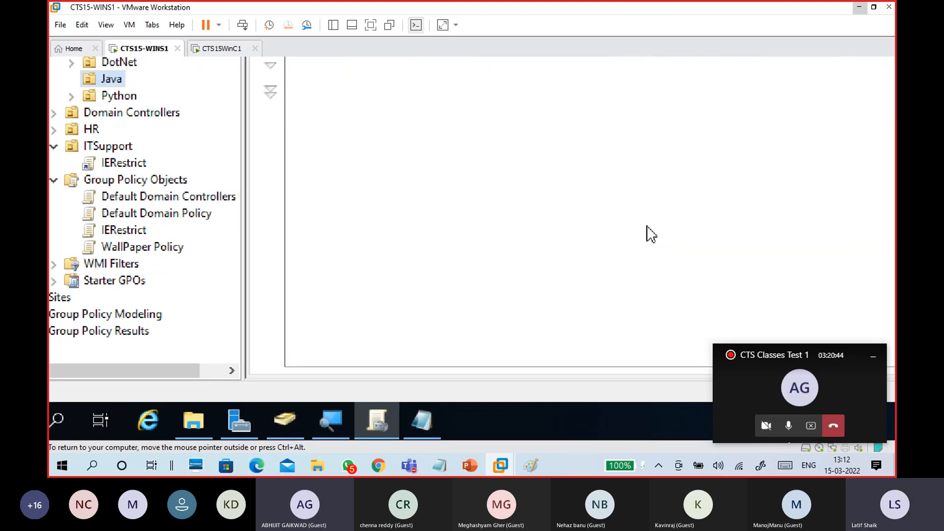
click(162, 238)
click(173, 272)
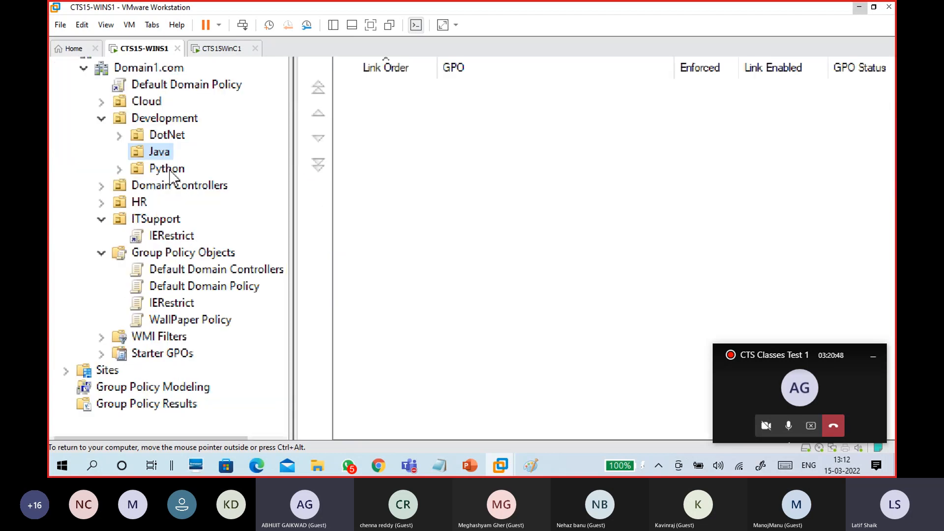
click(158, 121)
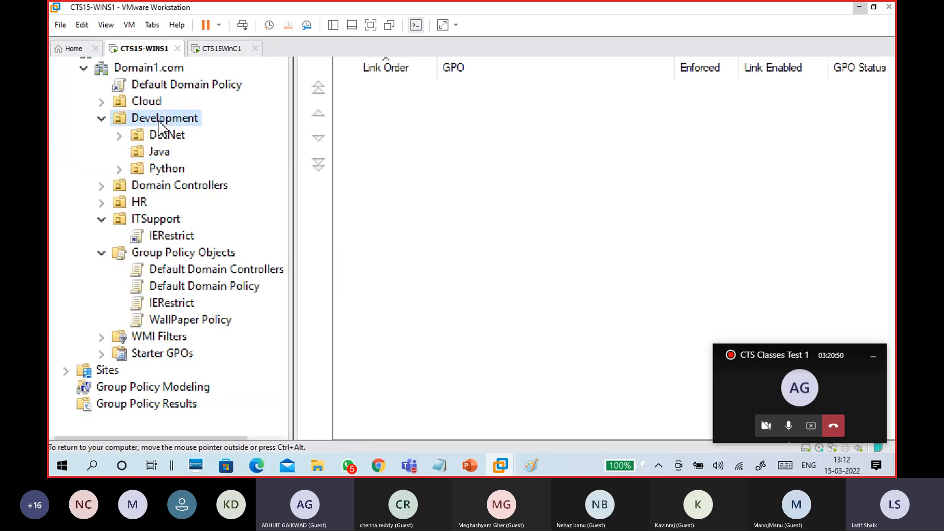
click(153, 156)
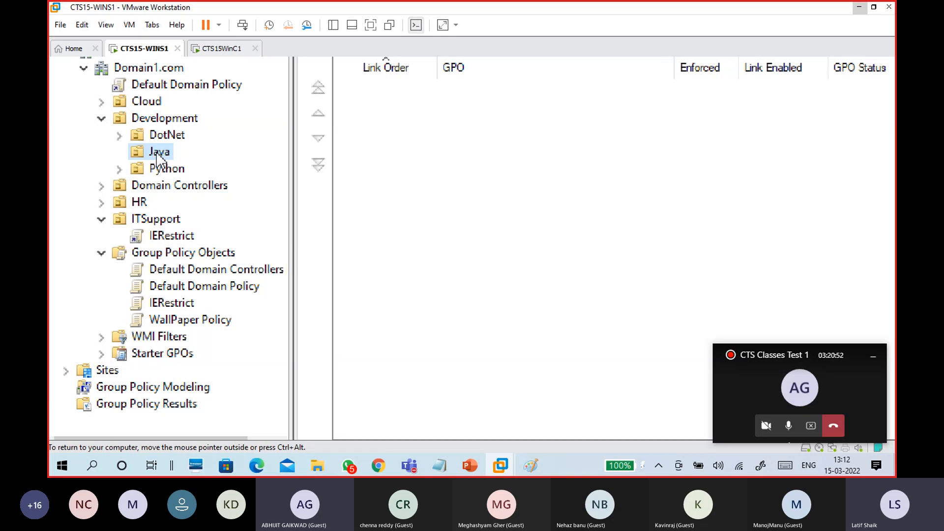
Link the existing WallPaper Policy GPO to the Java OU
click(158, 151)
right_click(158, 150)
click(132, 150)
right_click(136, 151)
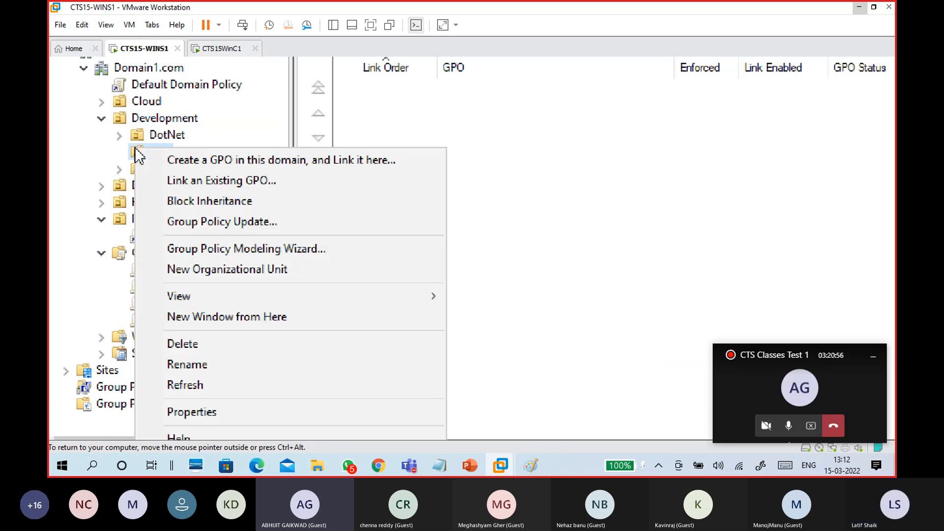
click(224, 182)
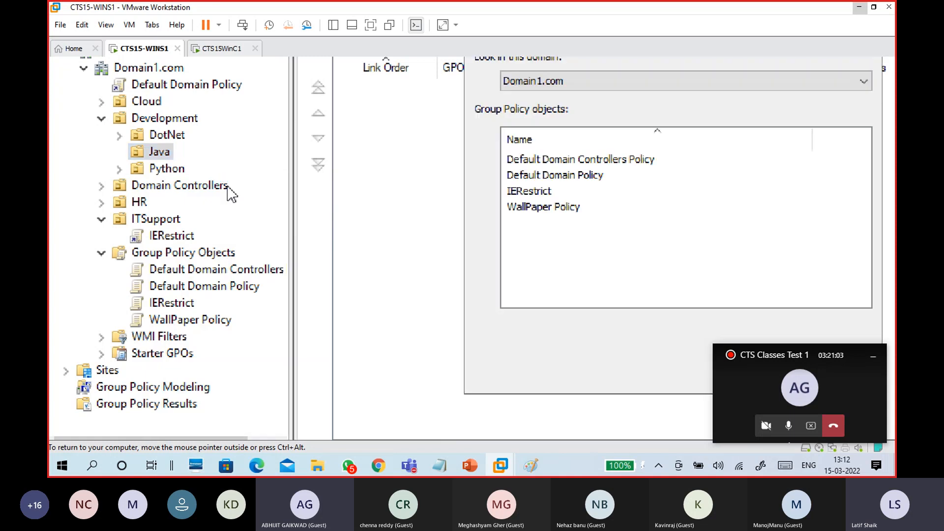
click(548, 207)
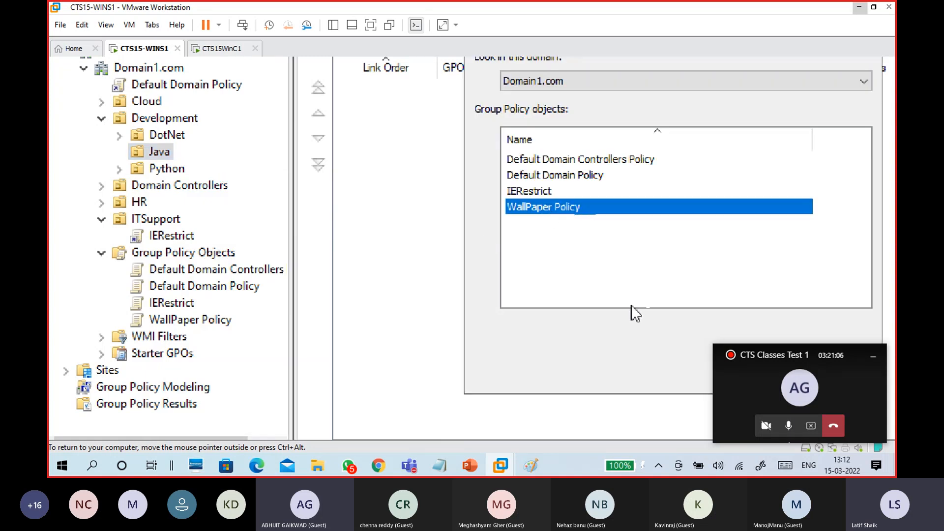
click(733, 297)
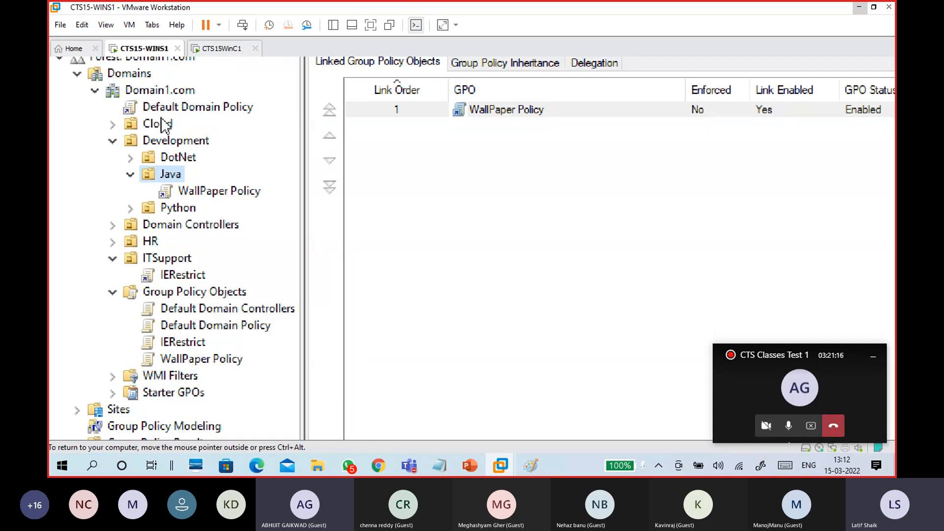
Refresh the GPMC tree, minimize both management consoles, and run gpupdate /force on the server
click(114, 127)
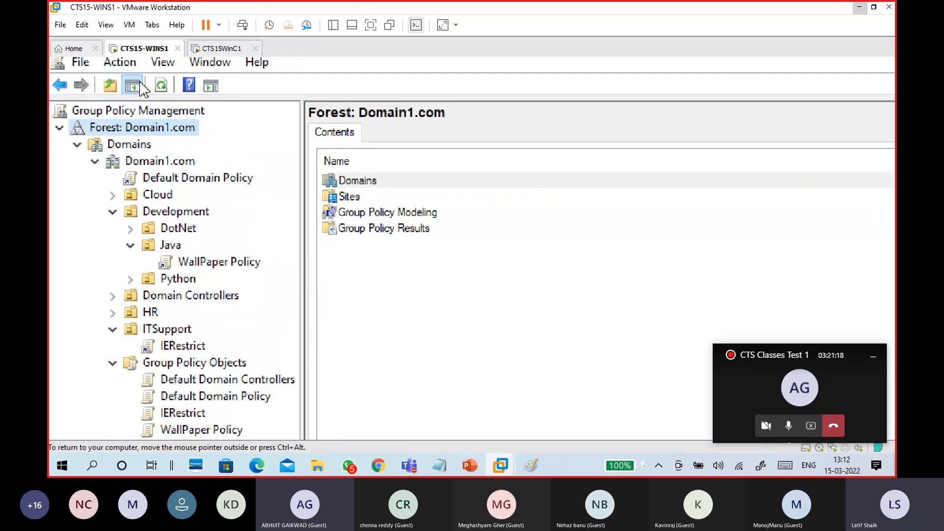
click(160, 85)
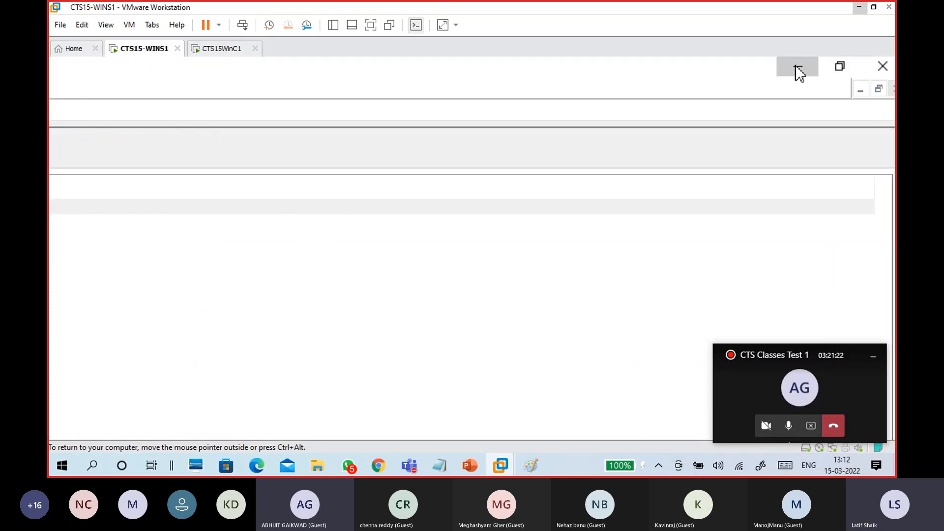
click(798, 70)
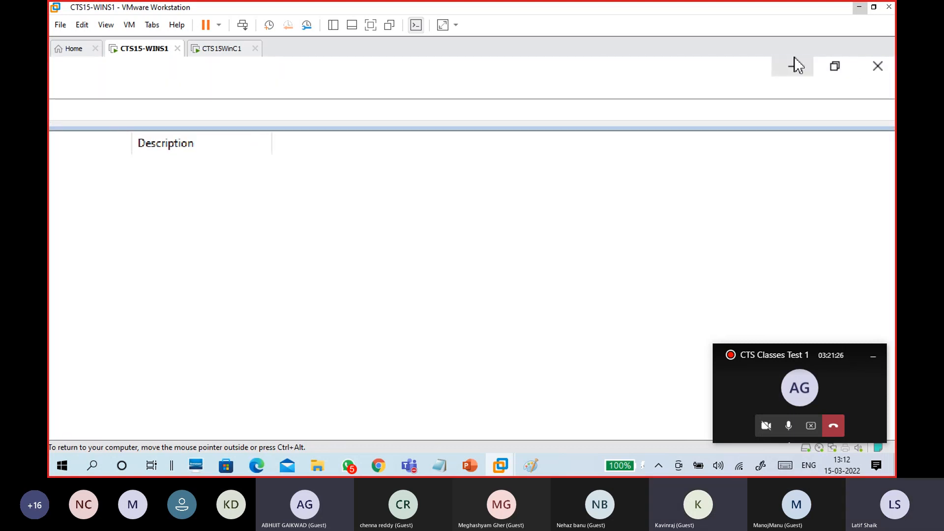
click(795, 59)
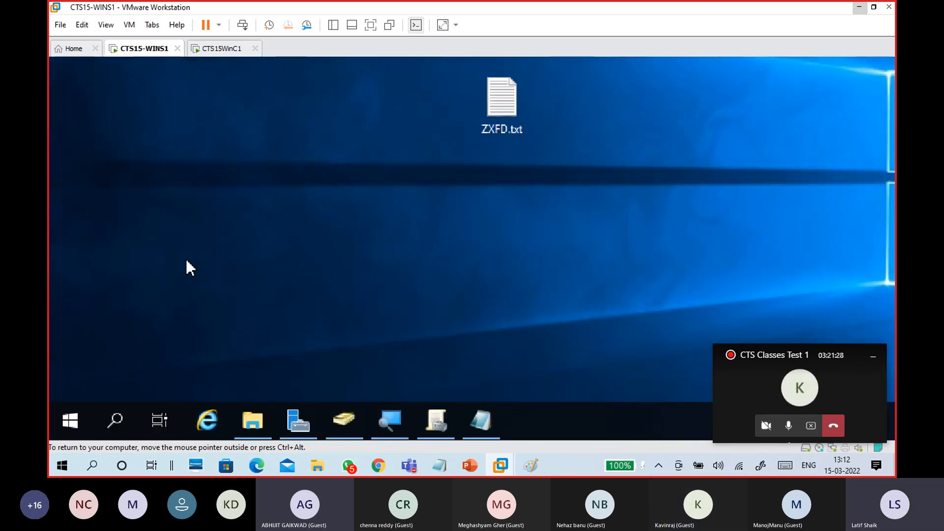
key(super+r)
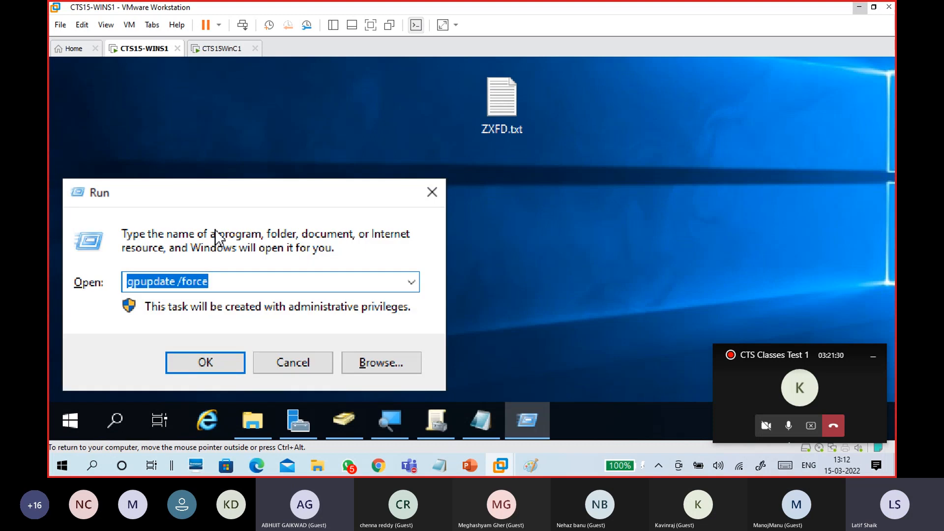
key(Return)
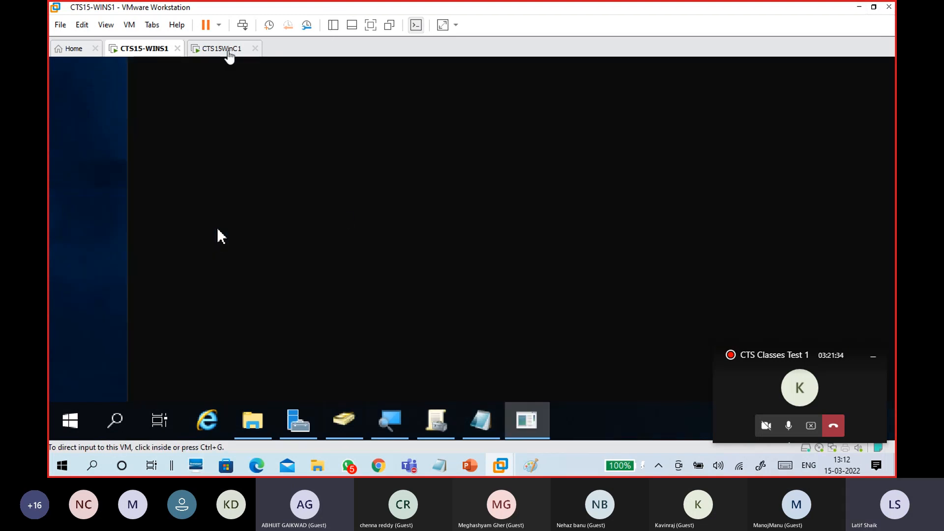
Switch to the CTS15WinC1 client, sign in with the user's password, and open Run
click(227, 51)
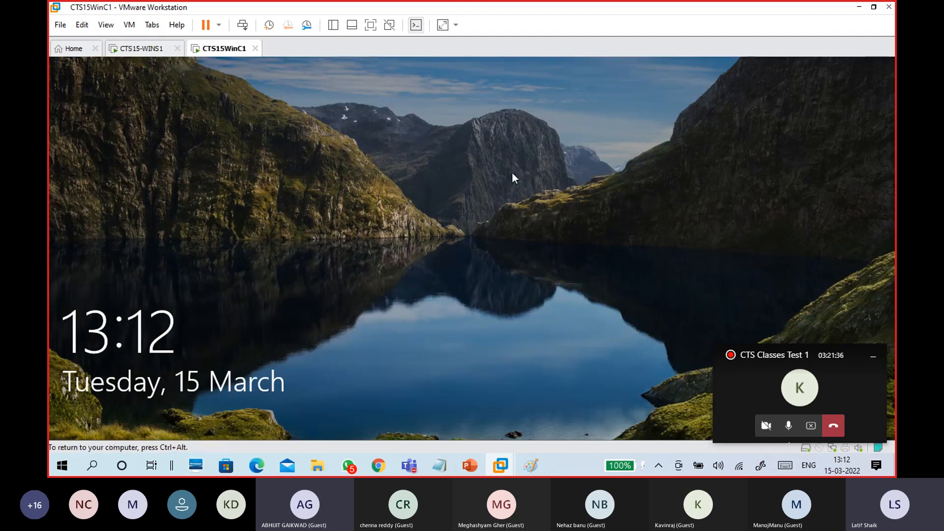
click(415, 155)
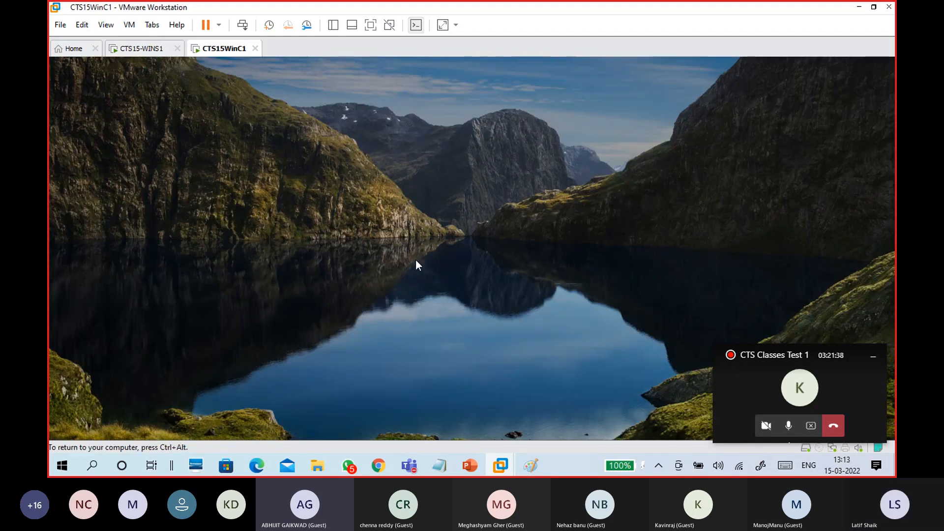
text(•)
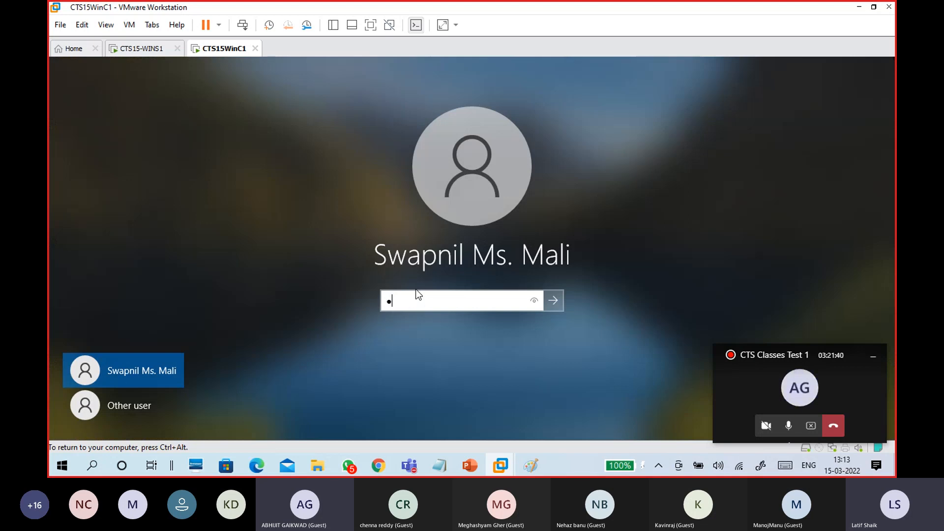
key(Return)
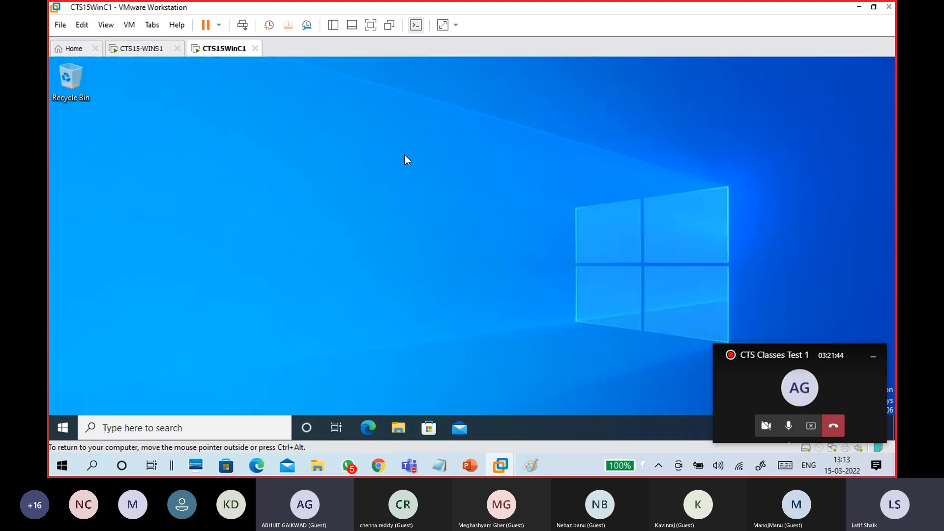
key(super+r)
Run gpupdate on the client and move its console aside until the update completes
text(cm)
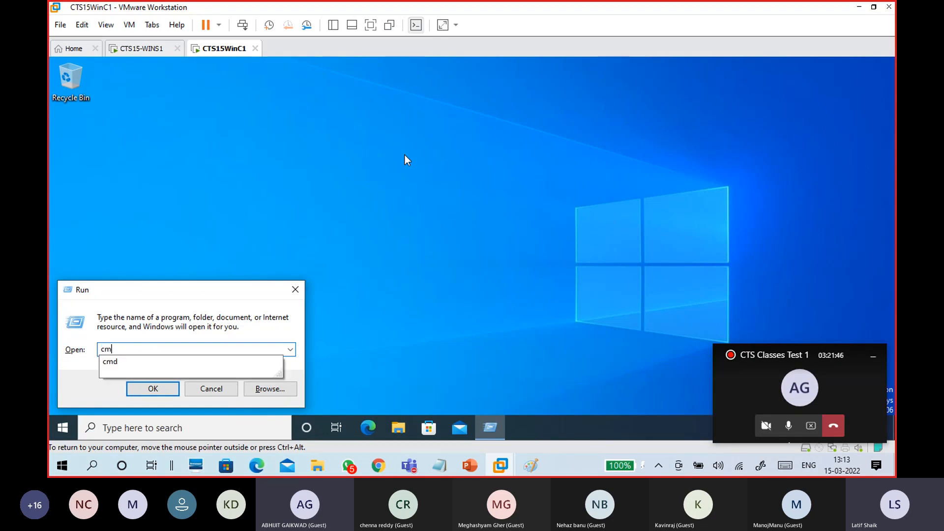
key(BackSpace)
key(BackSpace)
text(gpi)
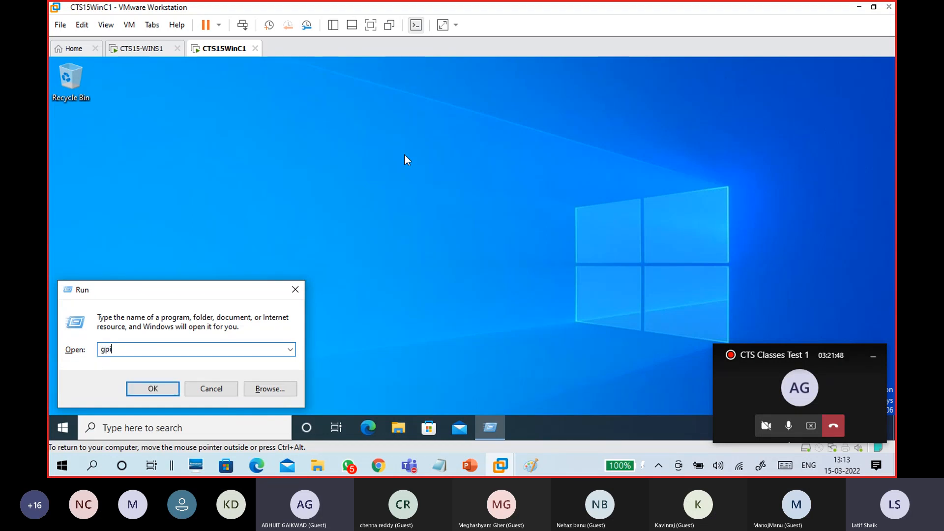
key(BackSpace)
text(update)
key(Return)
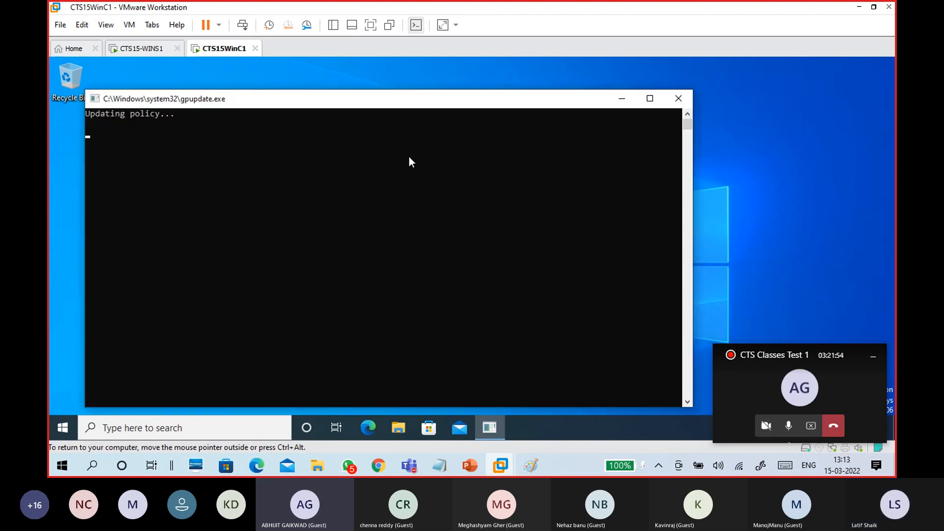
drag(387, 105, 495, 90)
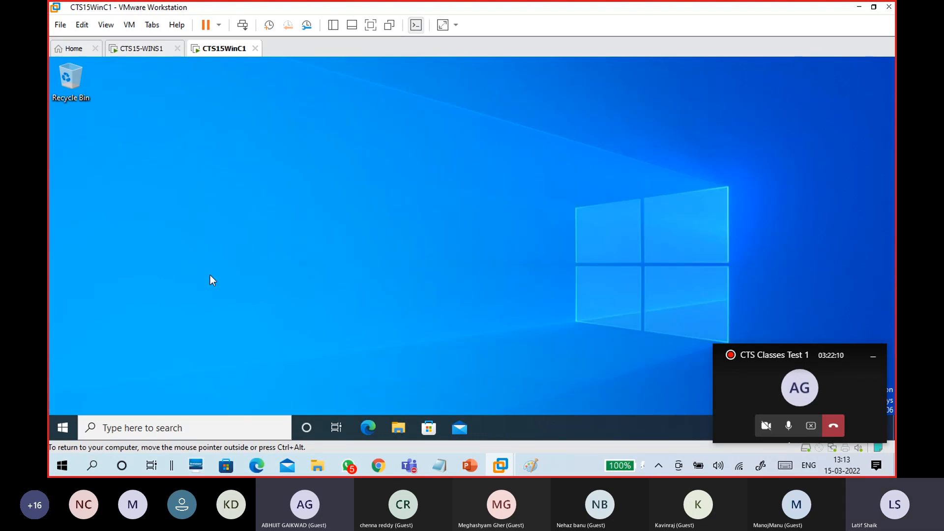
Sign out of the client from the Start menu's account options and reach the sign-in screen
click(63, 426)
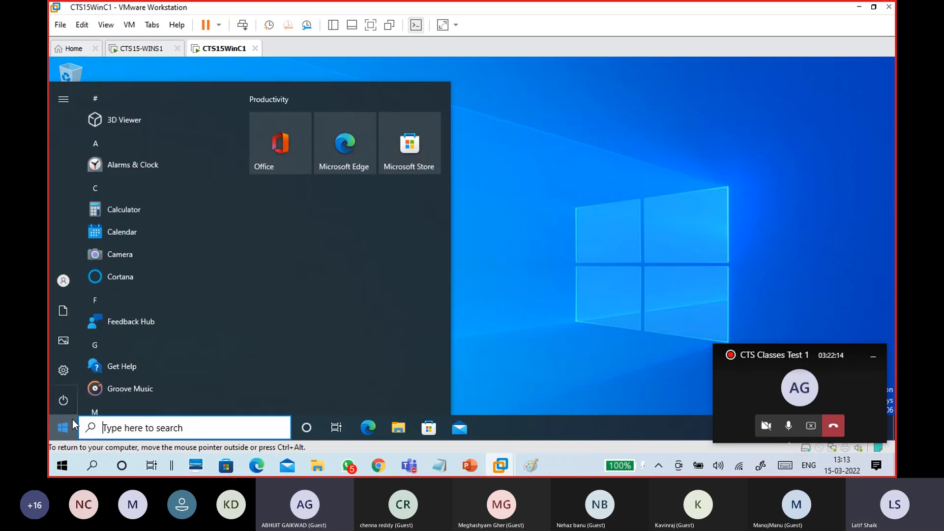
click(63, 281)
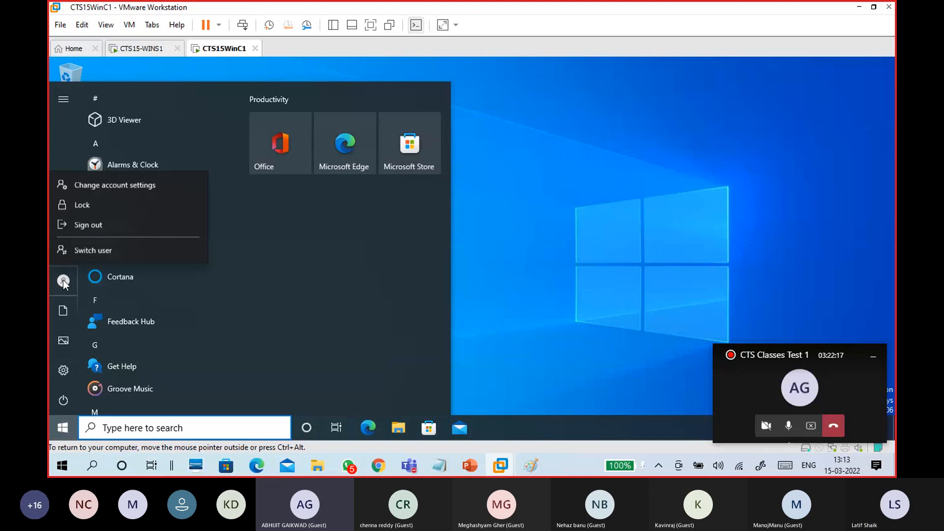
click(96, 225)
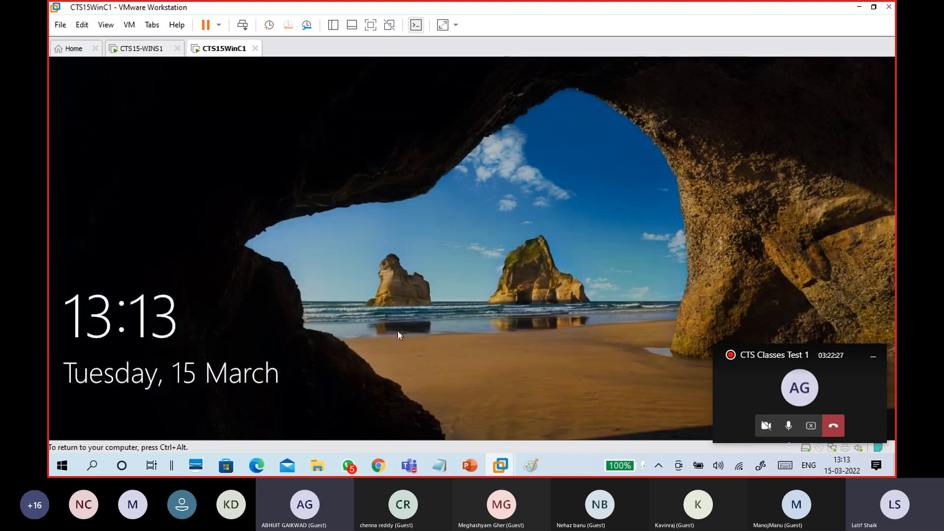
click(397, 330)
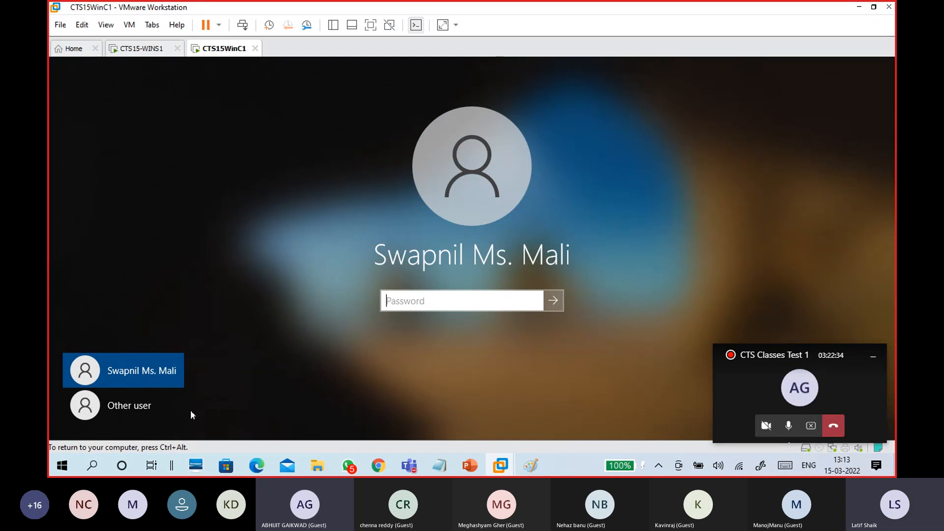
Sign in on the client via Other user as the Java OU domain user, entering their user name and password
click(129, 406)
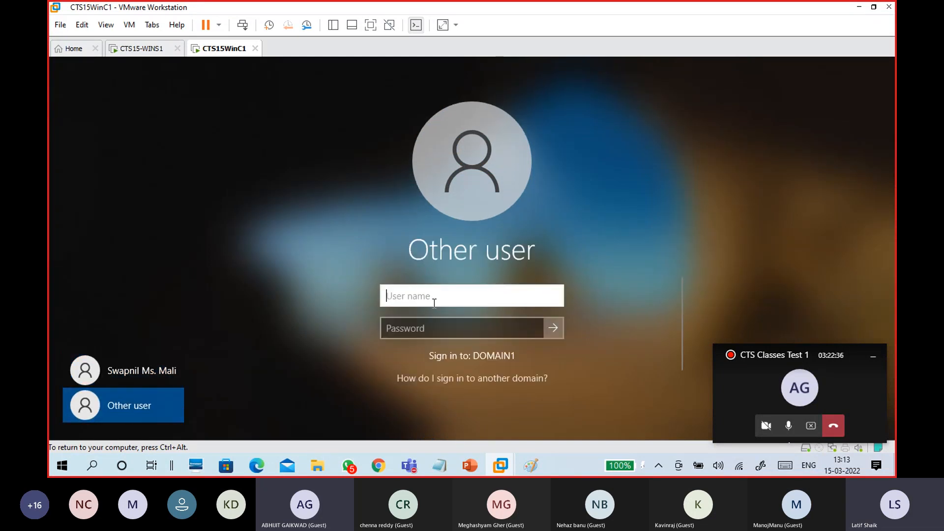
text(banu)
key(Tab)
text(Pa$$w0rd)
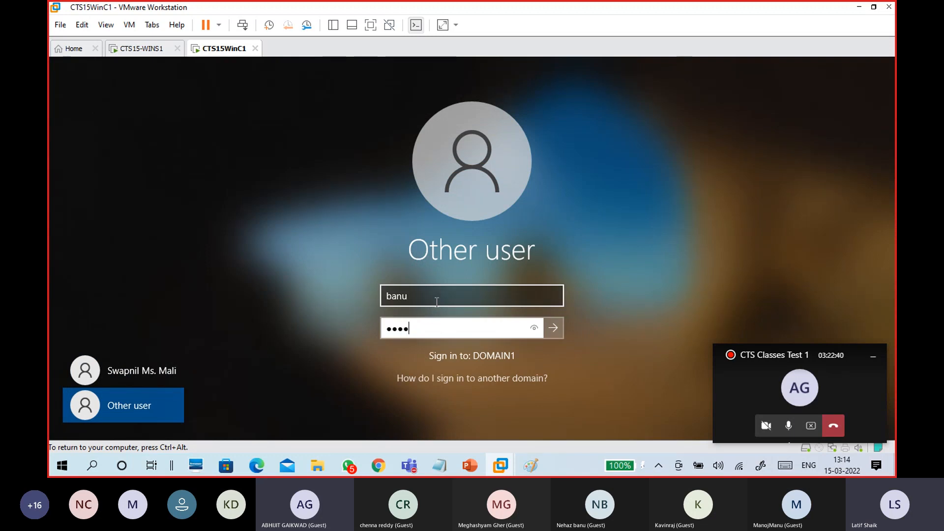
key(Return)
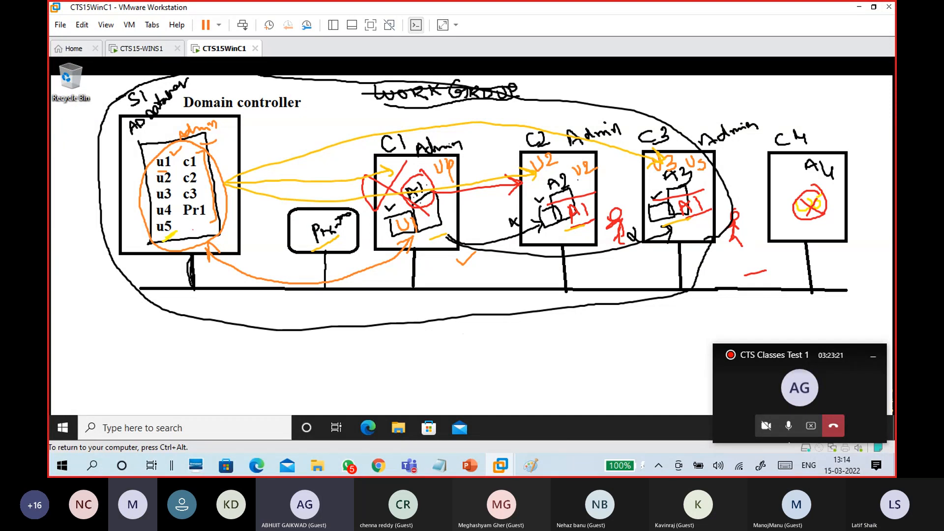
Sign the Java OU user out of the client using the Start menu account options
click(62, 428)
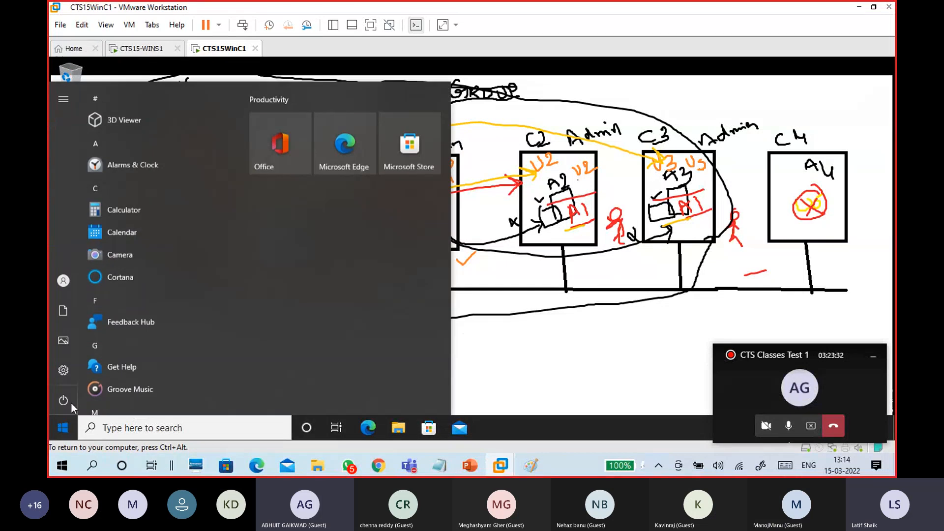
mouse_move(67, 282)
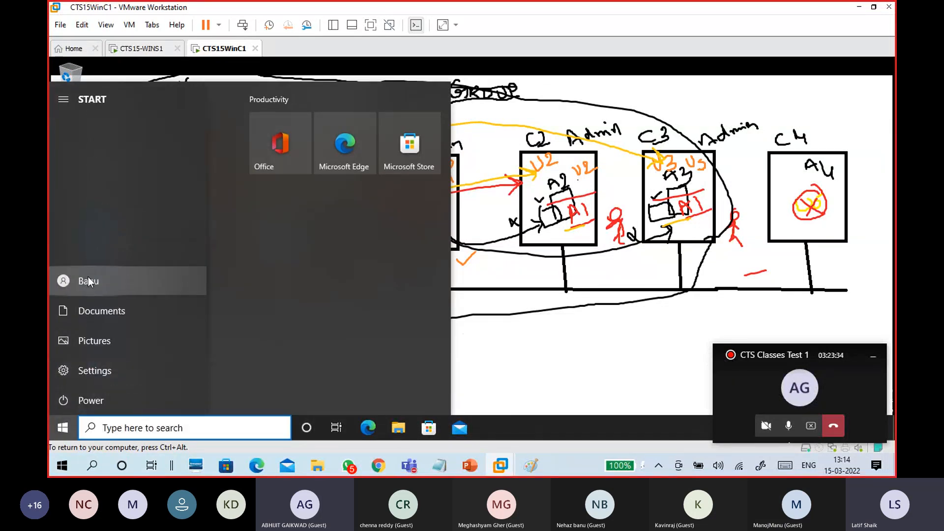
click(89, 279)
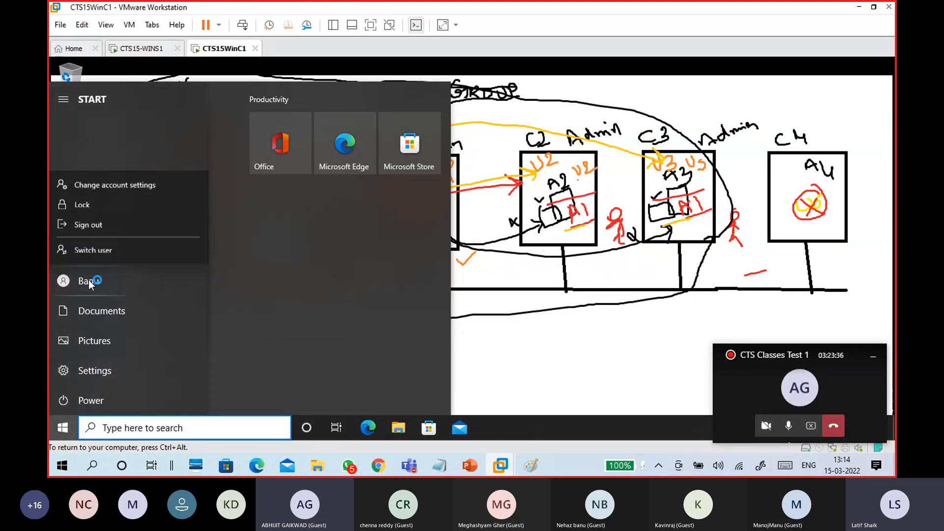
click(106, 226)
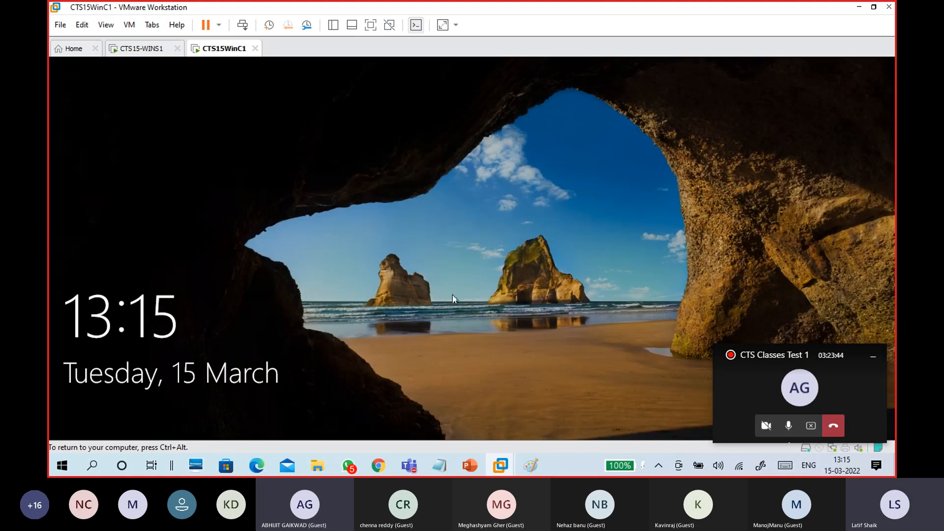
Sign in via Other user as a second DOMAIN1 user outside the Java OU, entering their user name and password
click(448, 319)
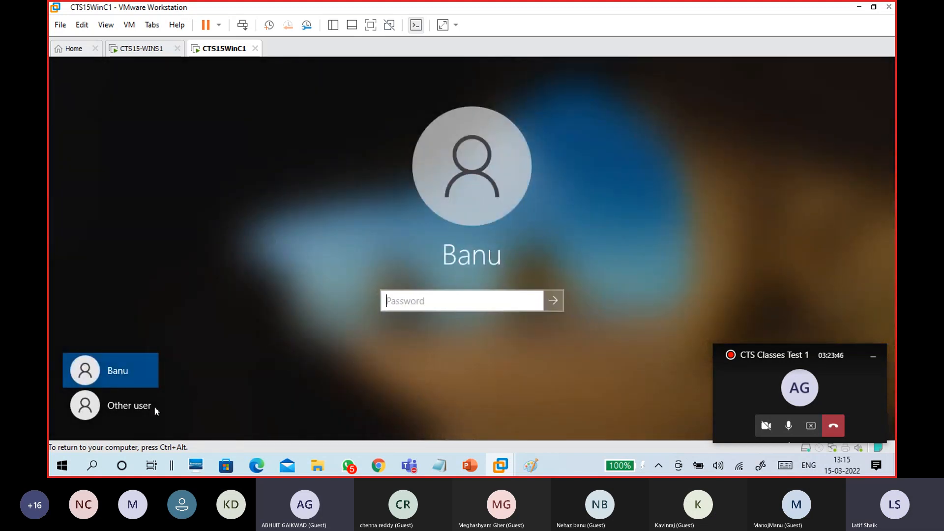
click(155, 406)
text(swa)
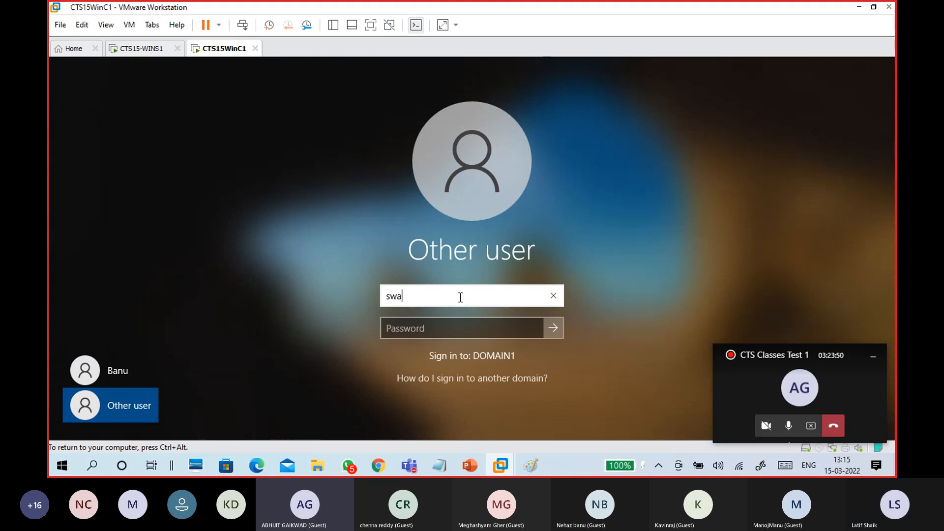
text(pnil)
key(Tab)
text(•••••••••)
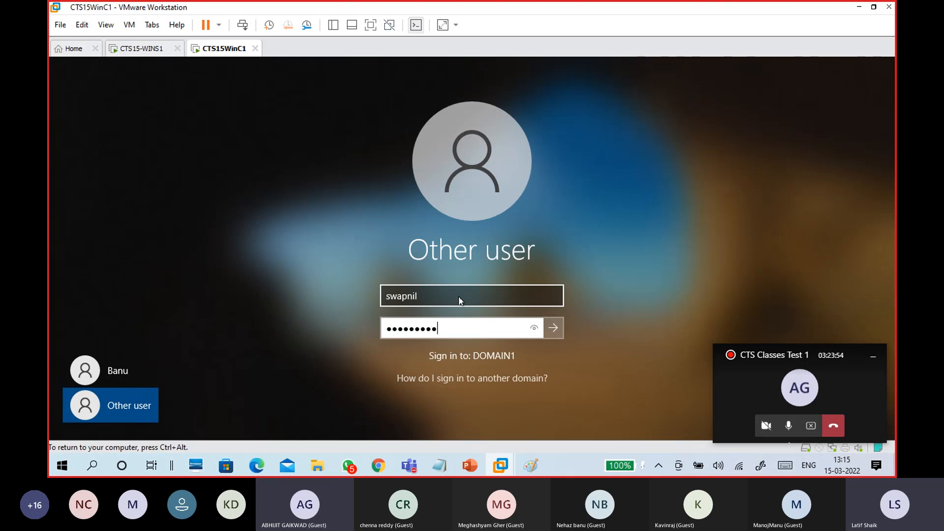
key(Return)
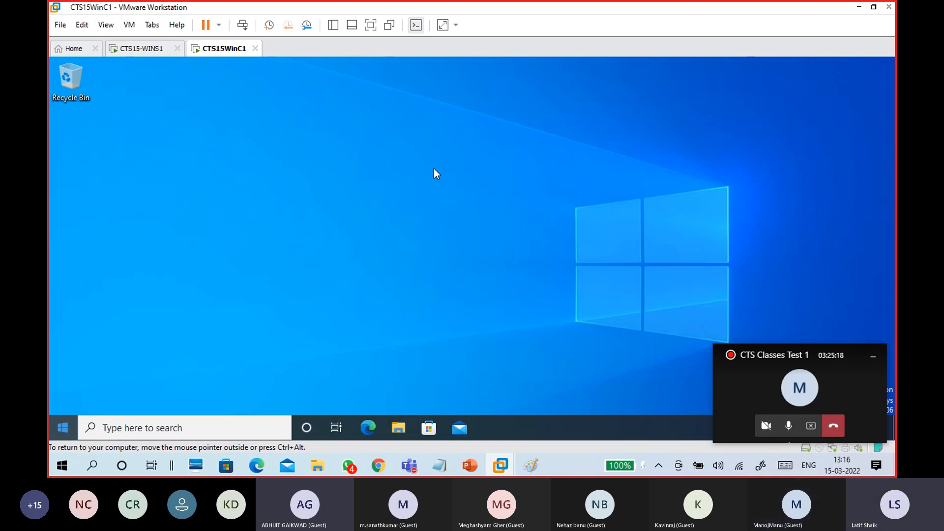
Sign the second domain user out through the Start menu account options
click(69, 427)
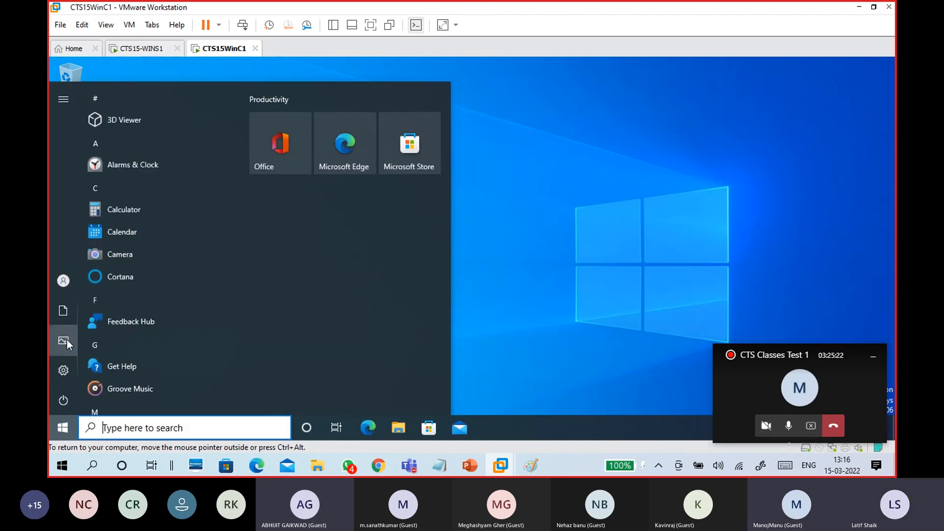
mouse_move(68, 320)
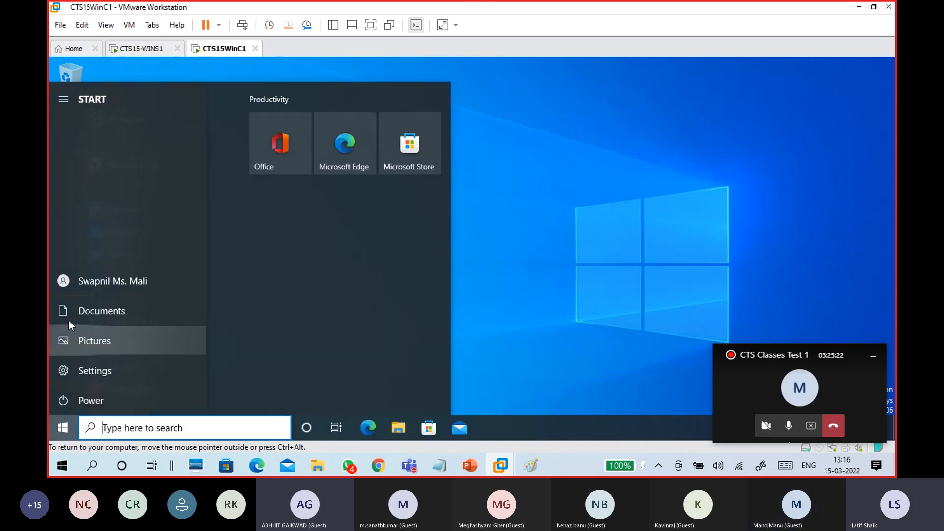
click(64, 282)
click(94, 222)
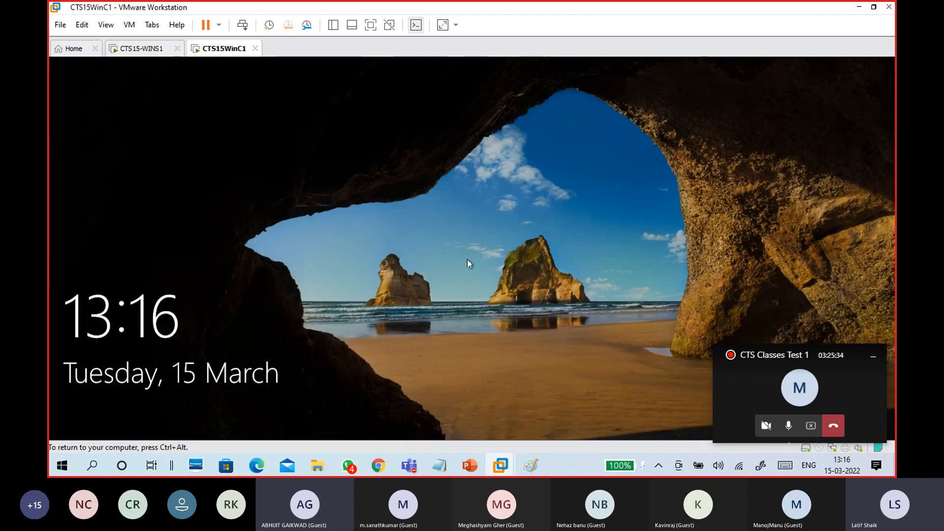
Sign back in via Other user as the Java OU user, correcting a typo in the user name
click(467, 261)
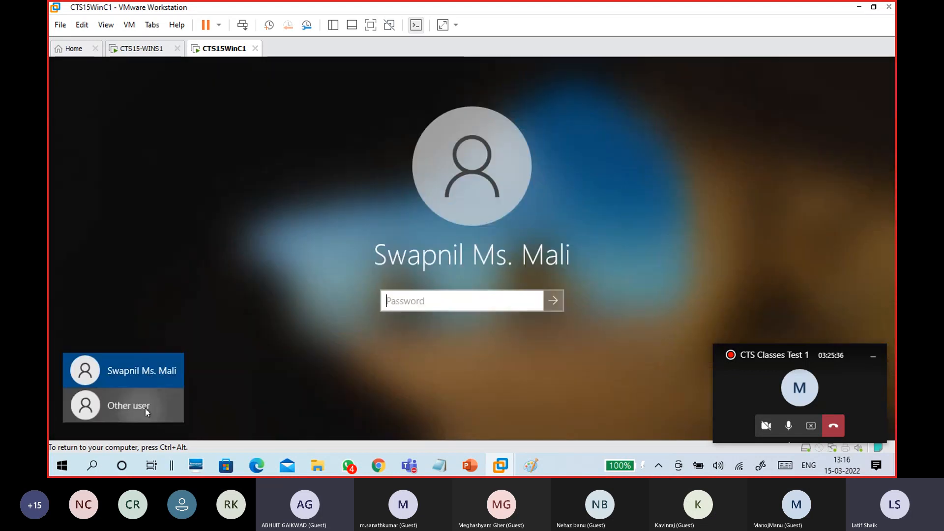
click(146, 408)
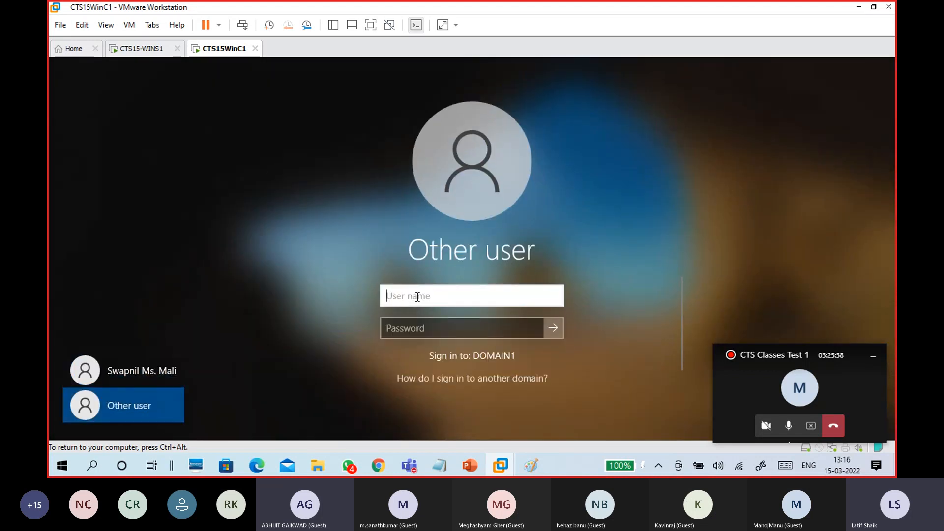
text(babu)
key(BackSpace)
key(BackSpace)
key(BackSpace)
text(anu)
key(Tab)
text(•••••)
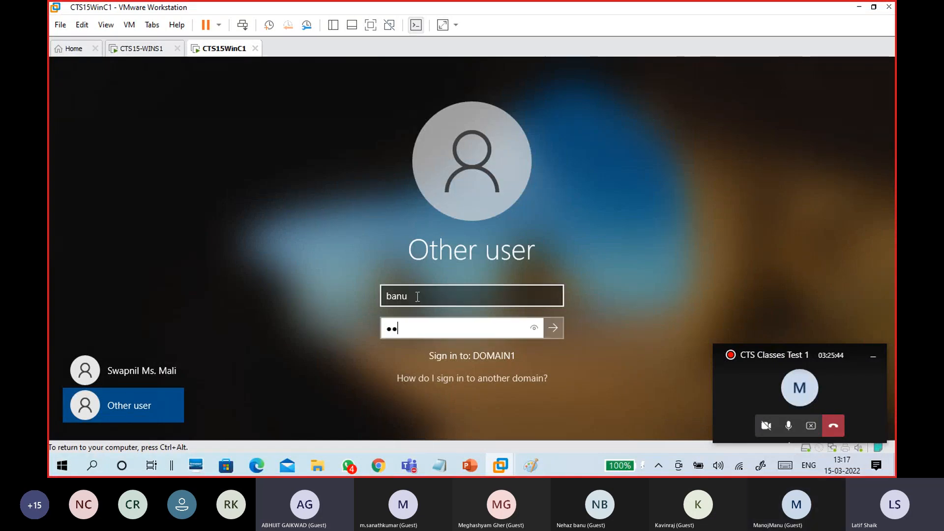
text(•••••)
key(Return)
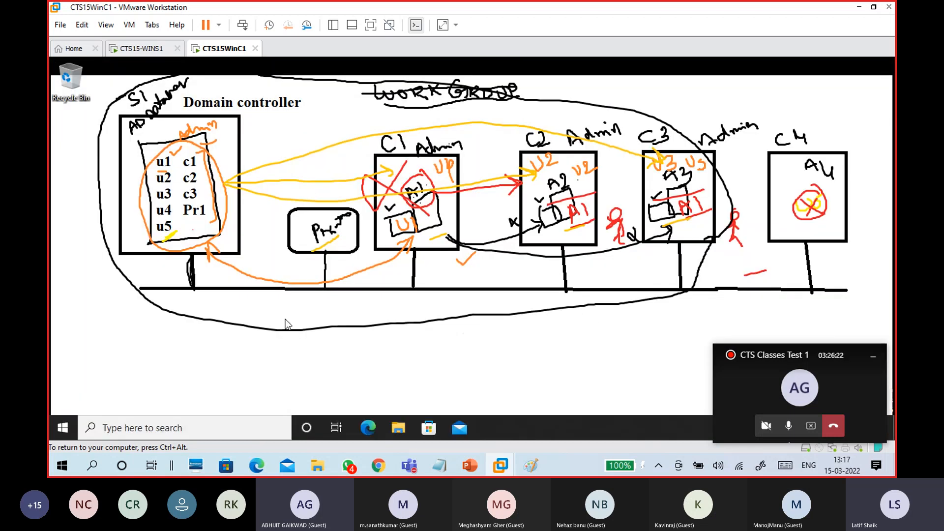
Launch Control Panel on the guest by searching 'control panel' from the Start menu
key(super)
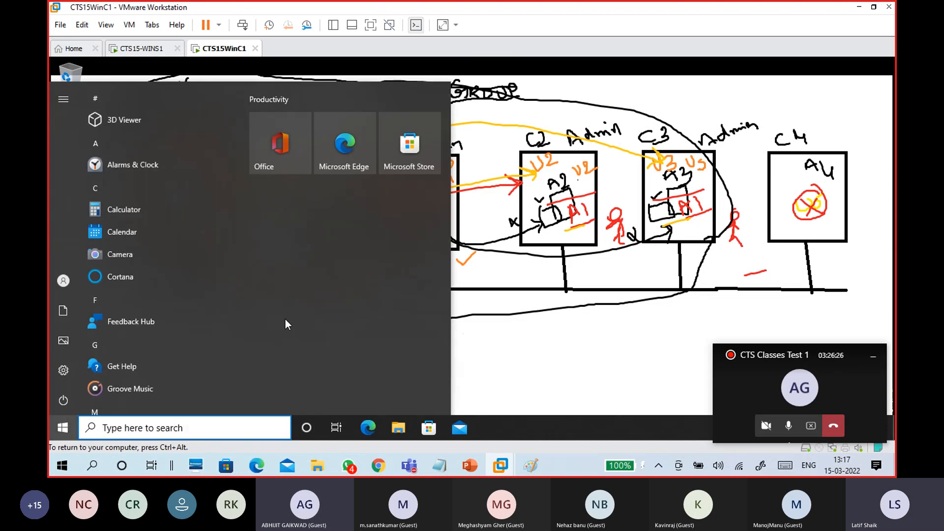
text(control)
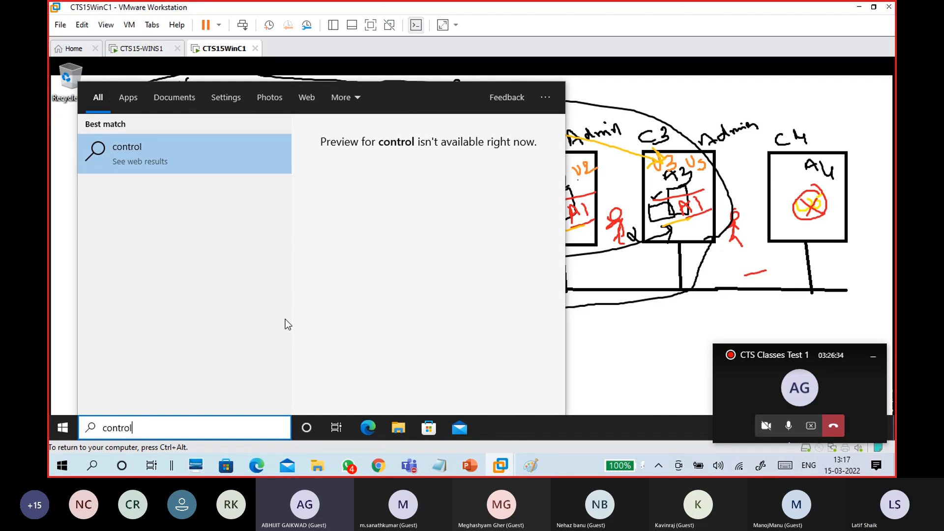
text(p)
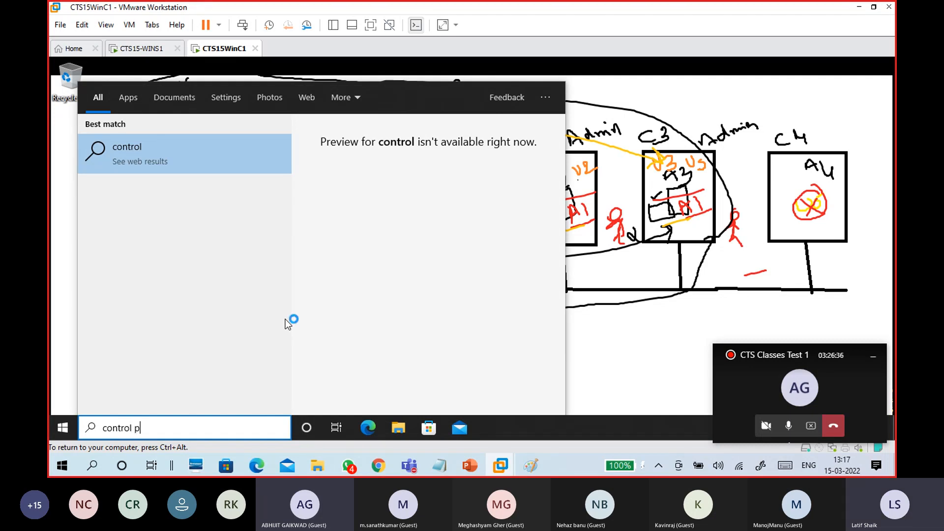
text(anel)
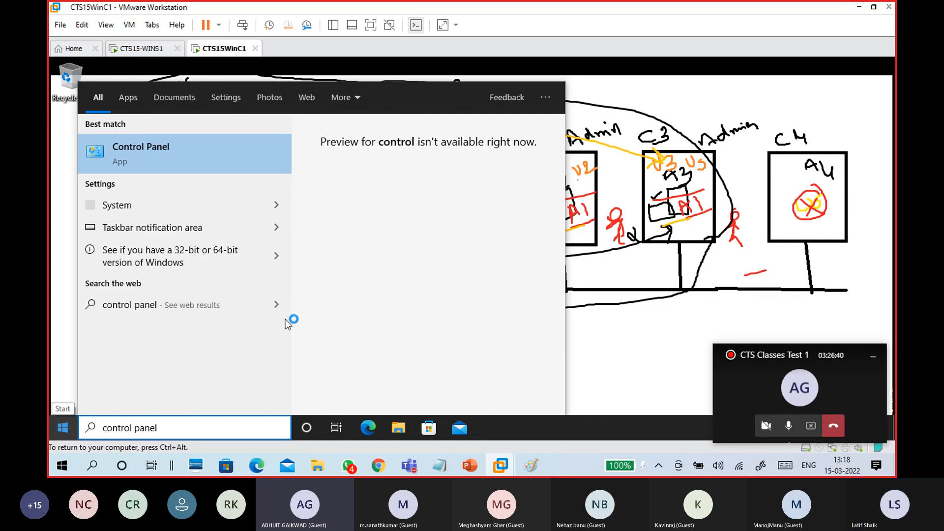
key(Return)
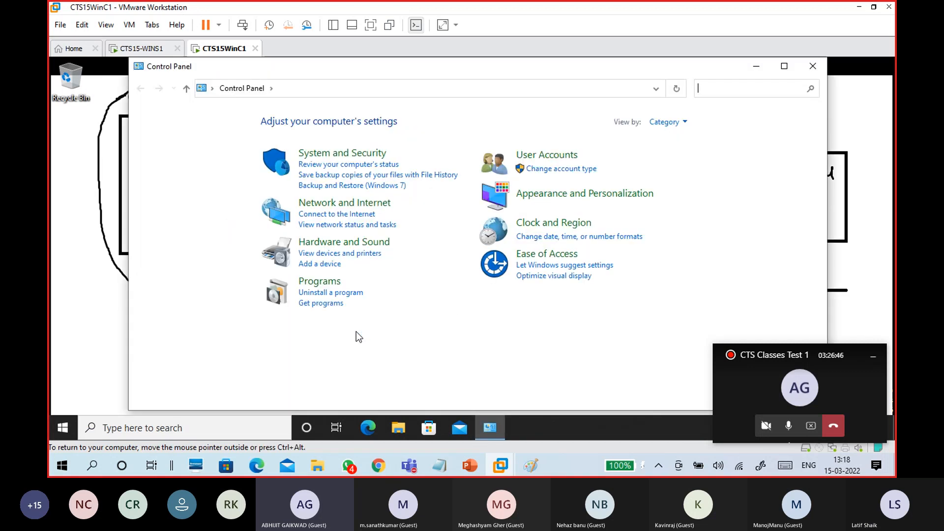
View the Internet Properties home page settings under Network and Internet, then close them and Control Panel
click(376, 205)
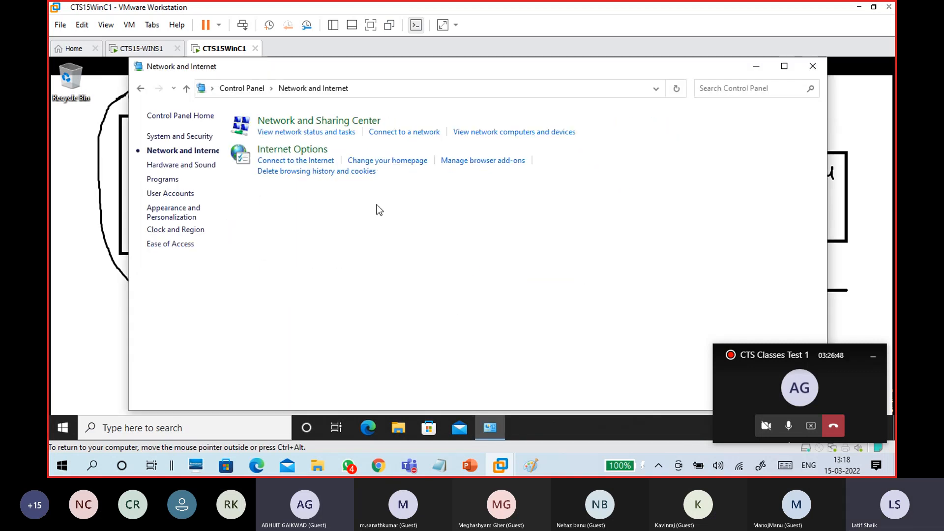
click(448, 162)
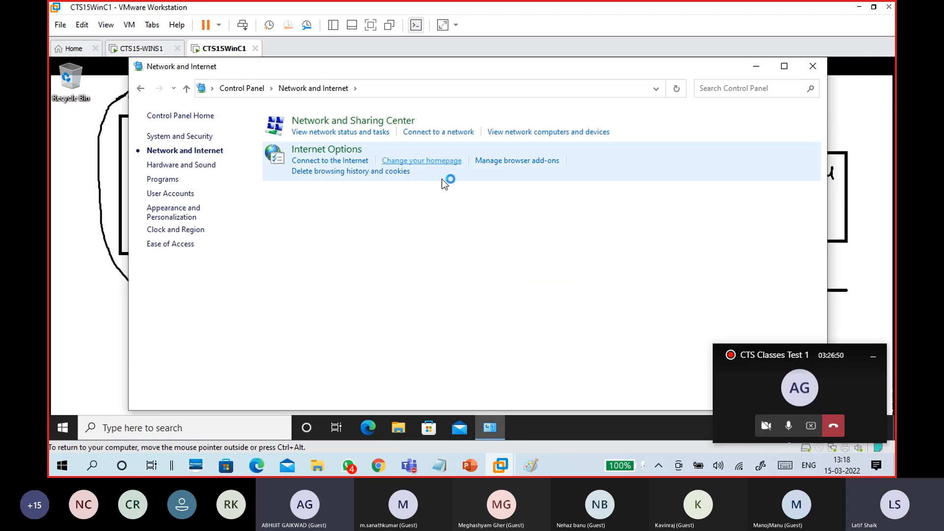
drag(232, 87, 571, 65)
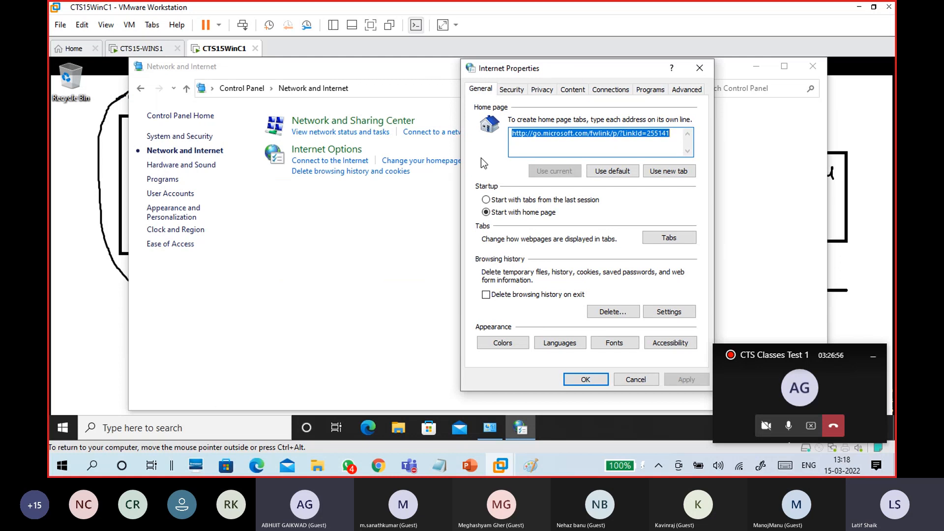
click(585, 379)
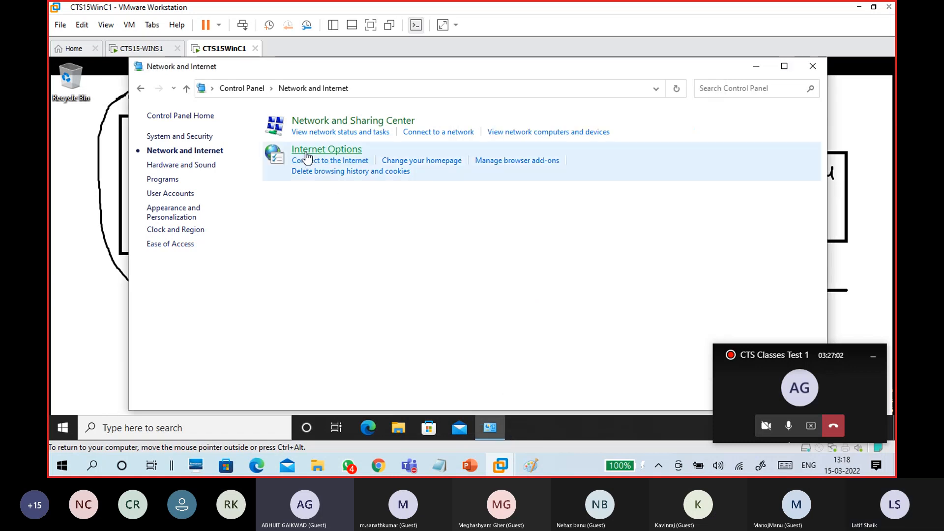
click(309, 151)
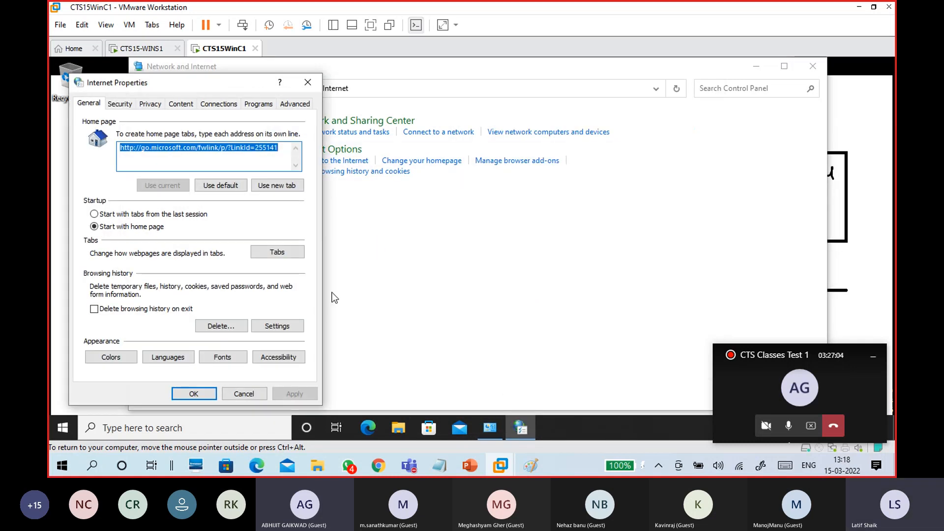
click(193, 394)
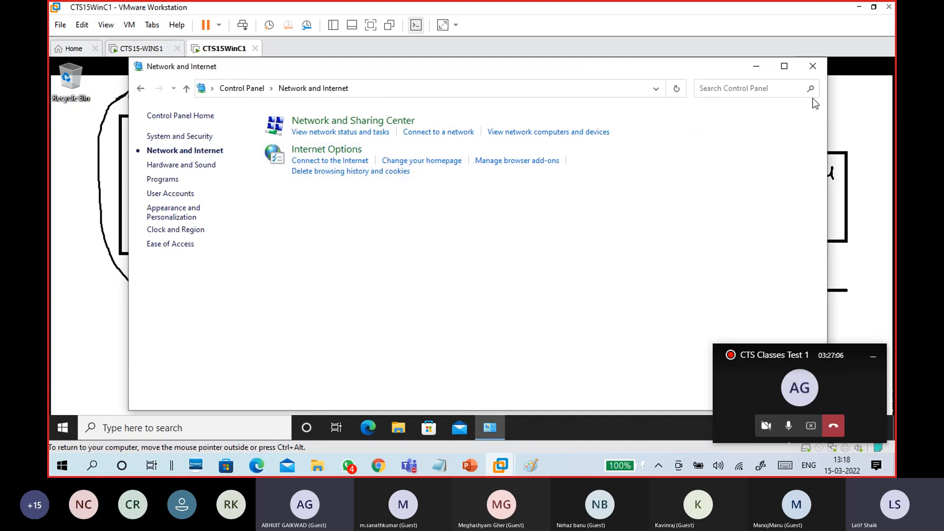
click(813, 67)
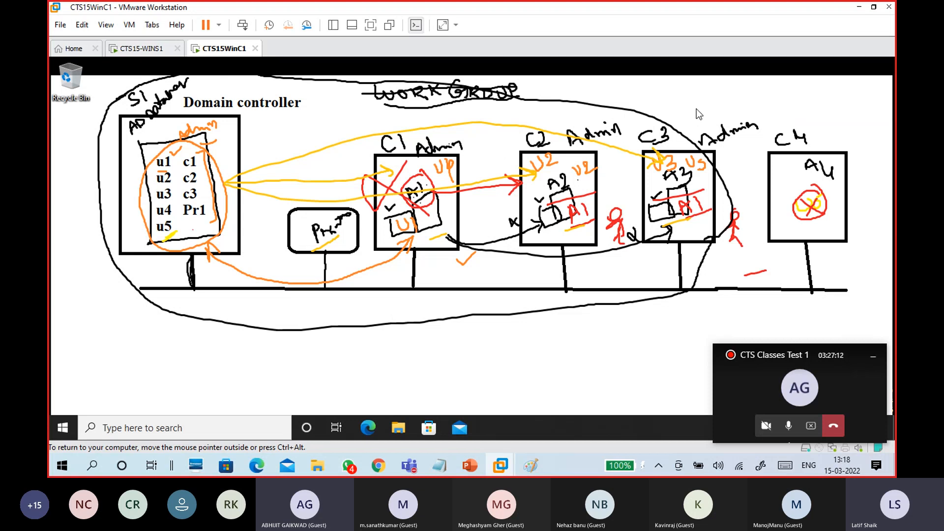
Minimize VMware and File Explorer, bring the Teams meeting forward and open its More actions list
click(859, 6)
click(543, 339)
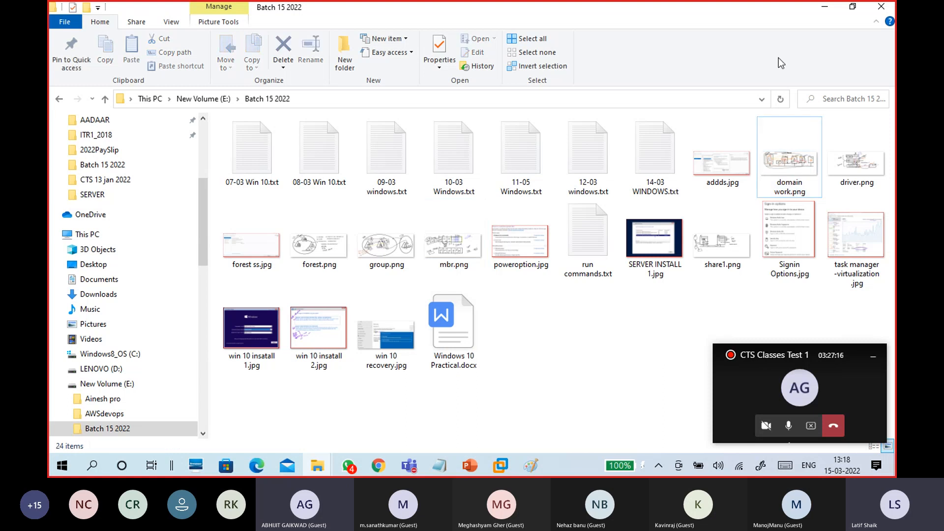
click(824, 16)
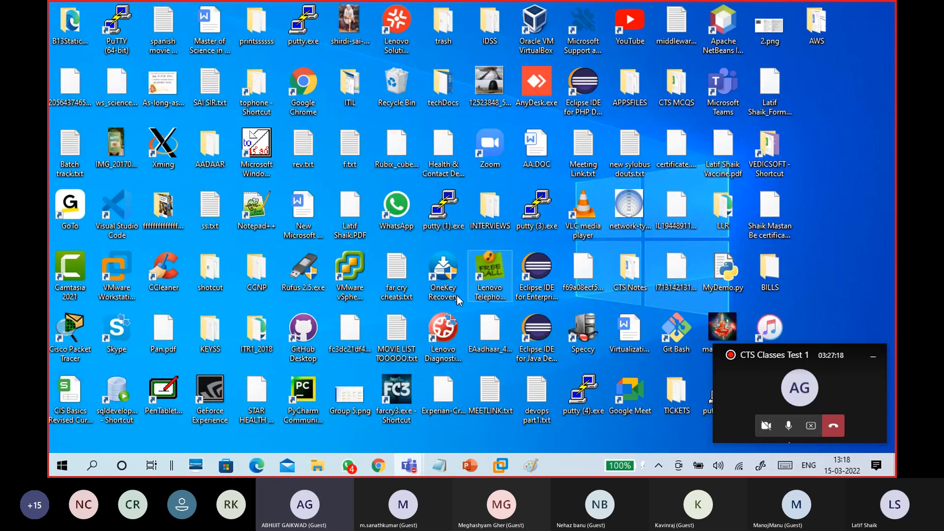
mouse_move(409, 466)
click(412, 420)
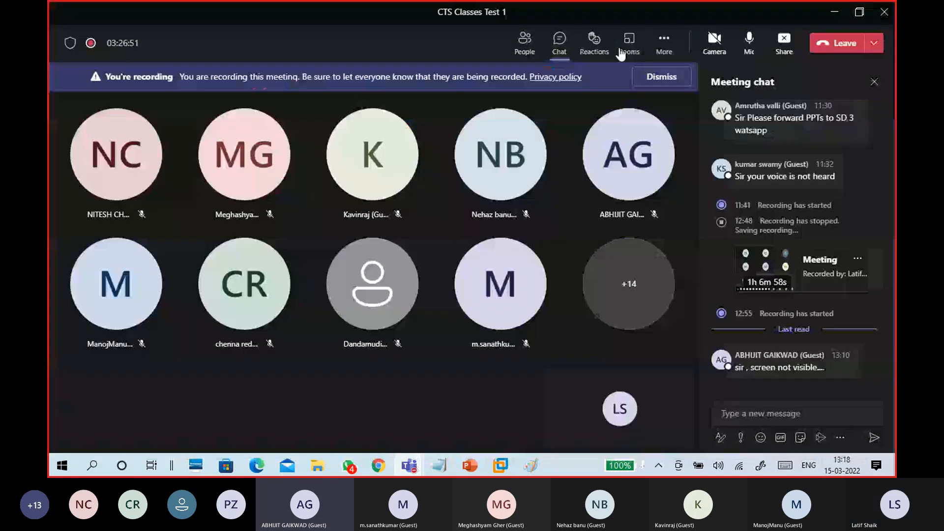
click(662, 58)
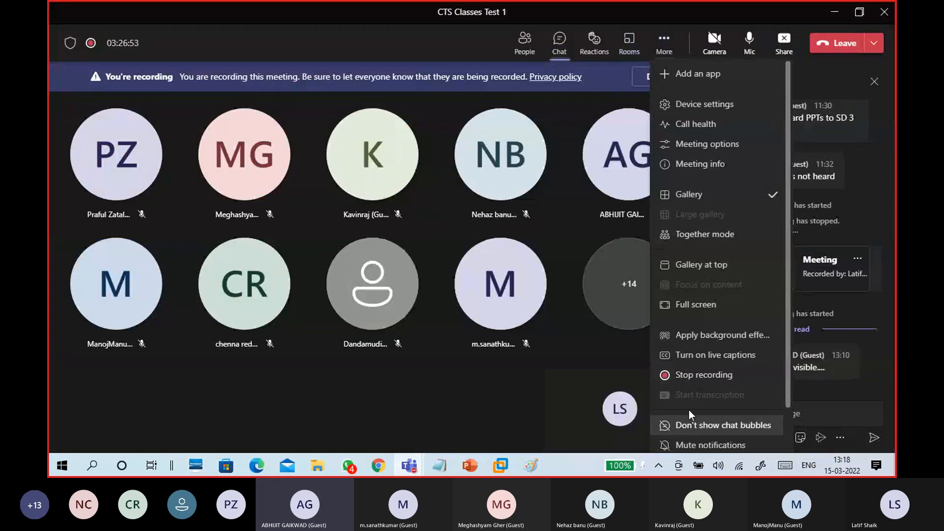